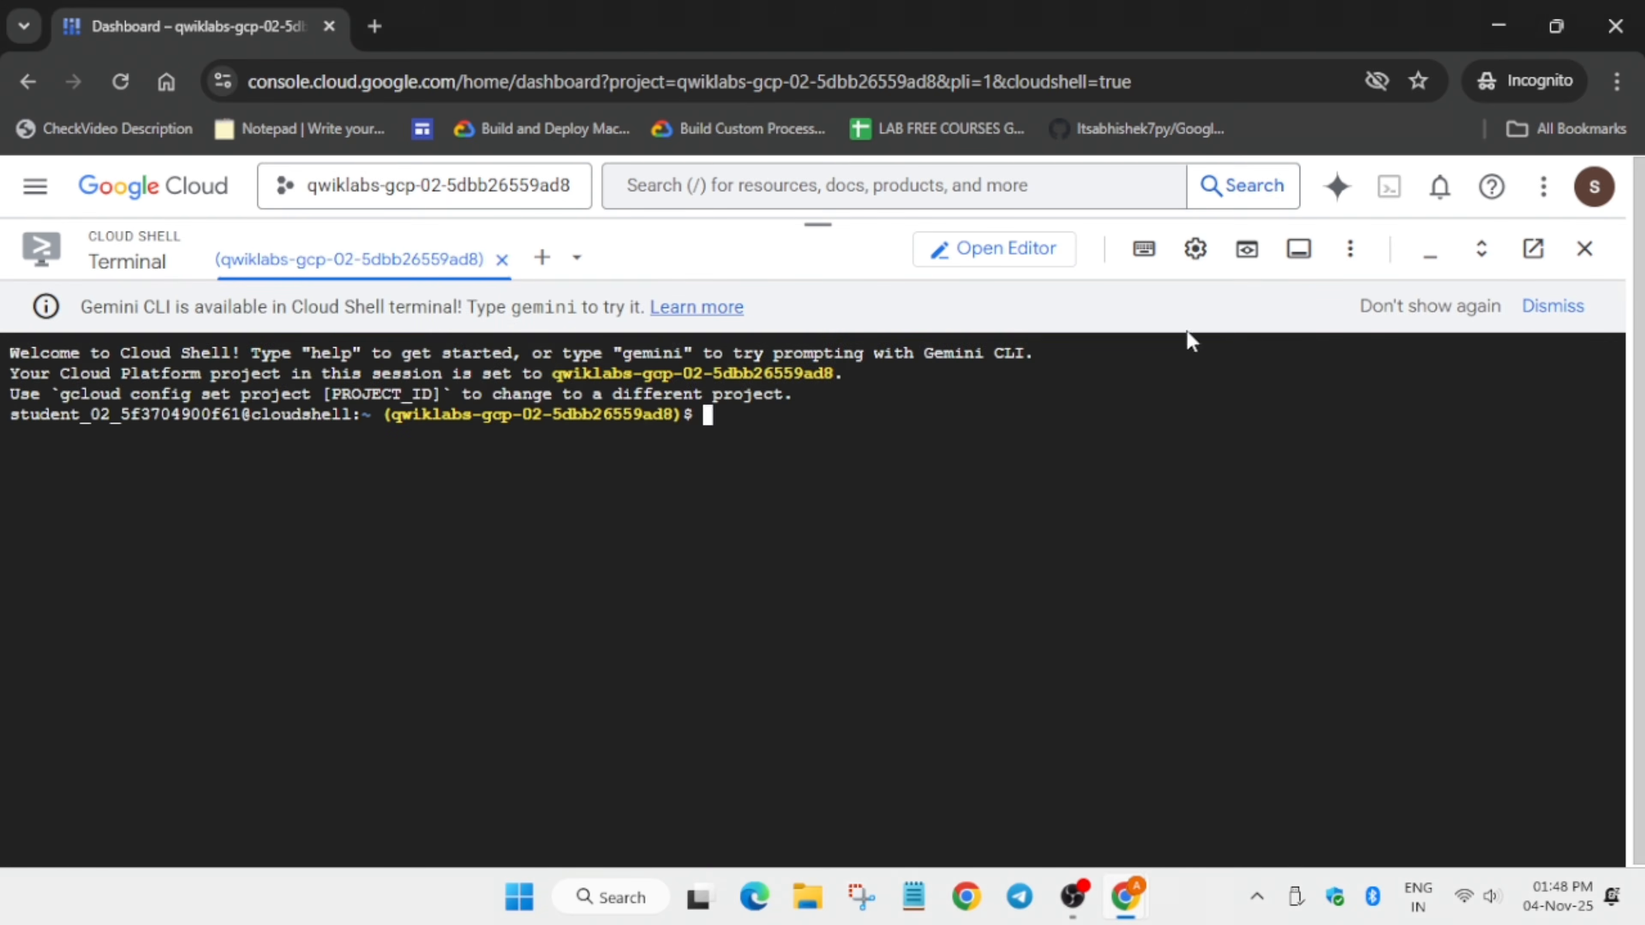
Step: Increase the text size of the Cloud Shell terminal
left_click(1195, 248)
mouse_move(1036, 347)
left_click(884, 528)
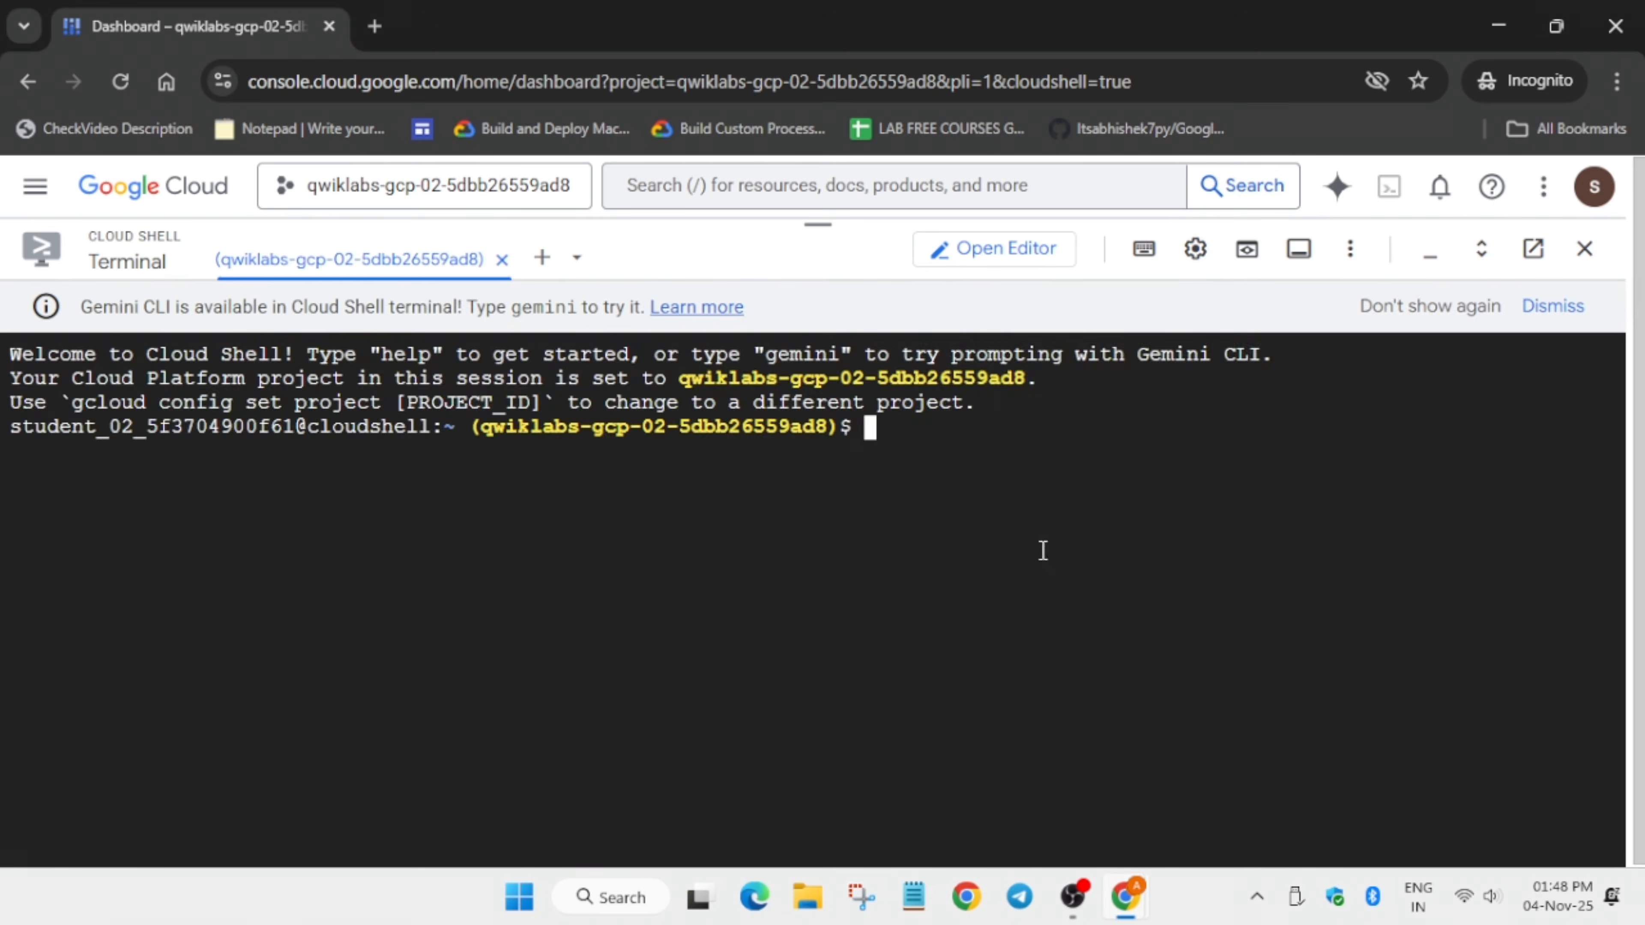
Step: Copy the curl, chmod and script-run commands from the GitHub lab.md page and run them in Cloud Shell
key("alt+Tab")
key("ctrl+Tab")
scroll(1036, 583, "down", 10)
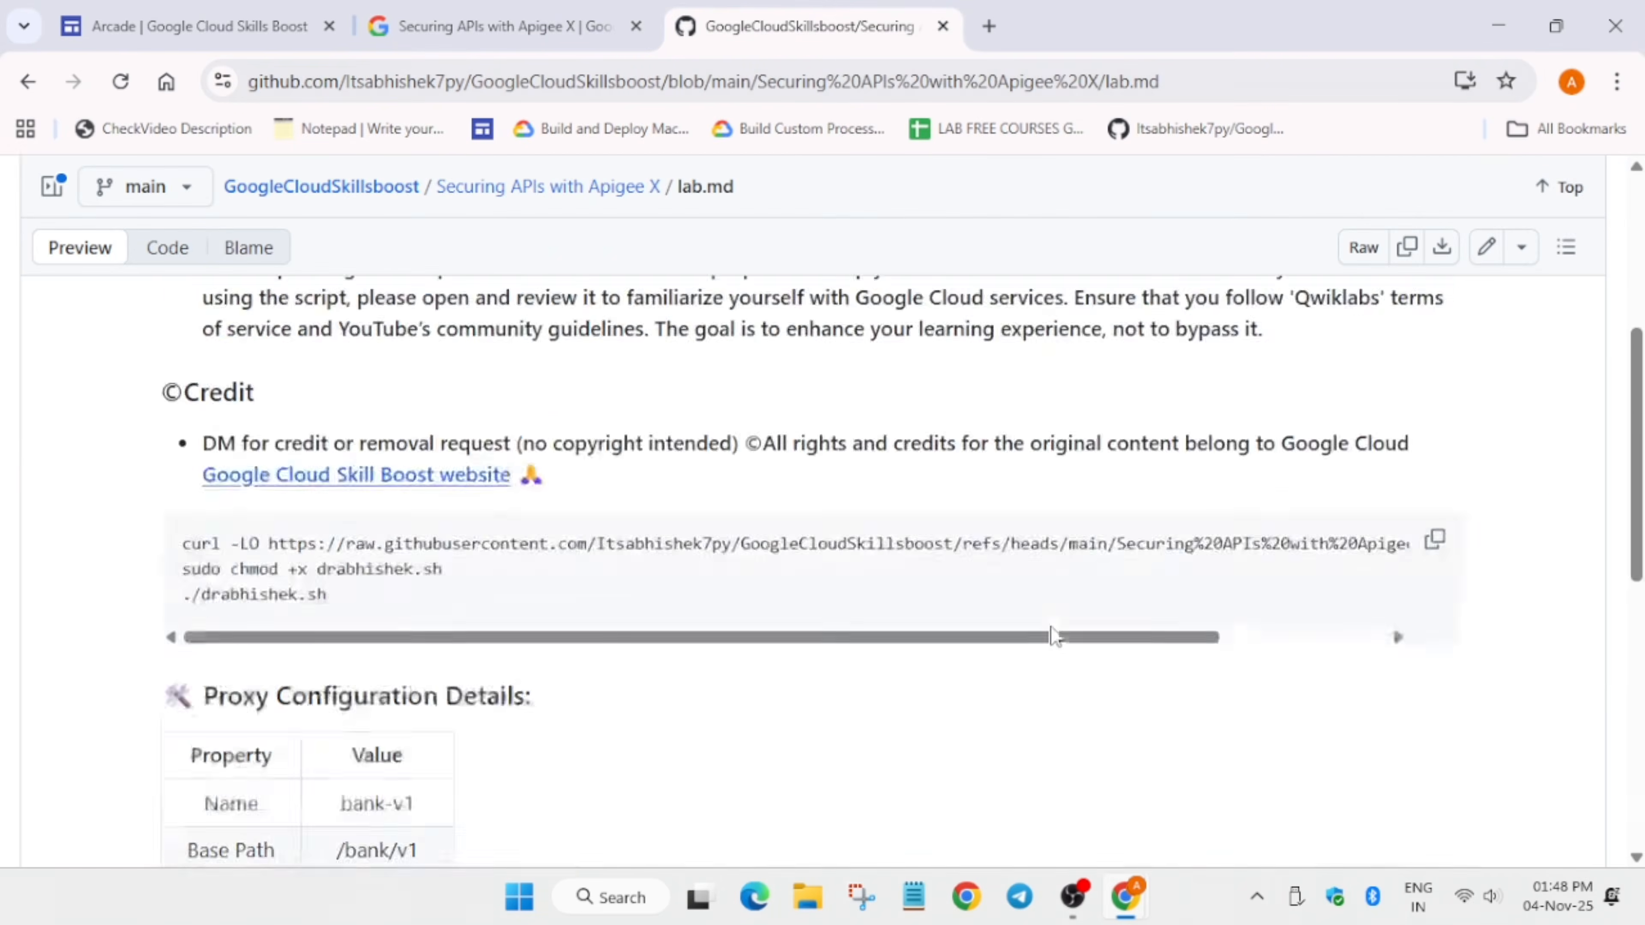
left_click(1435, 318)
key("alt+Tab")
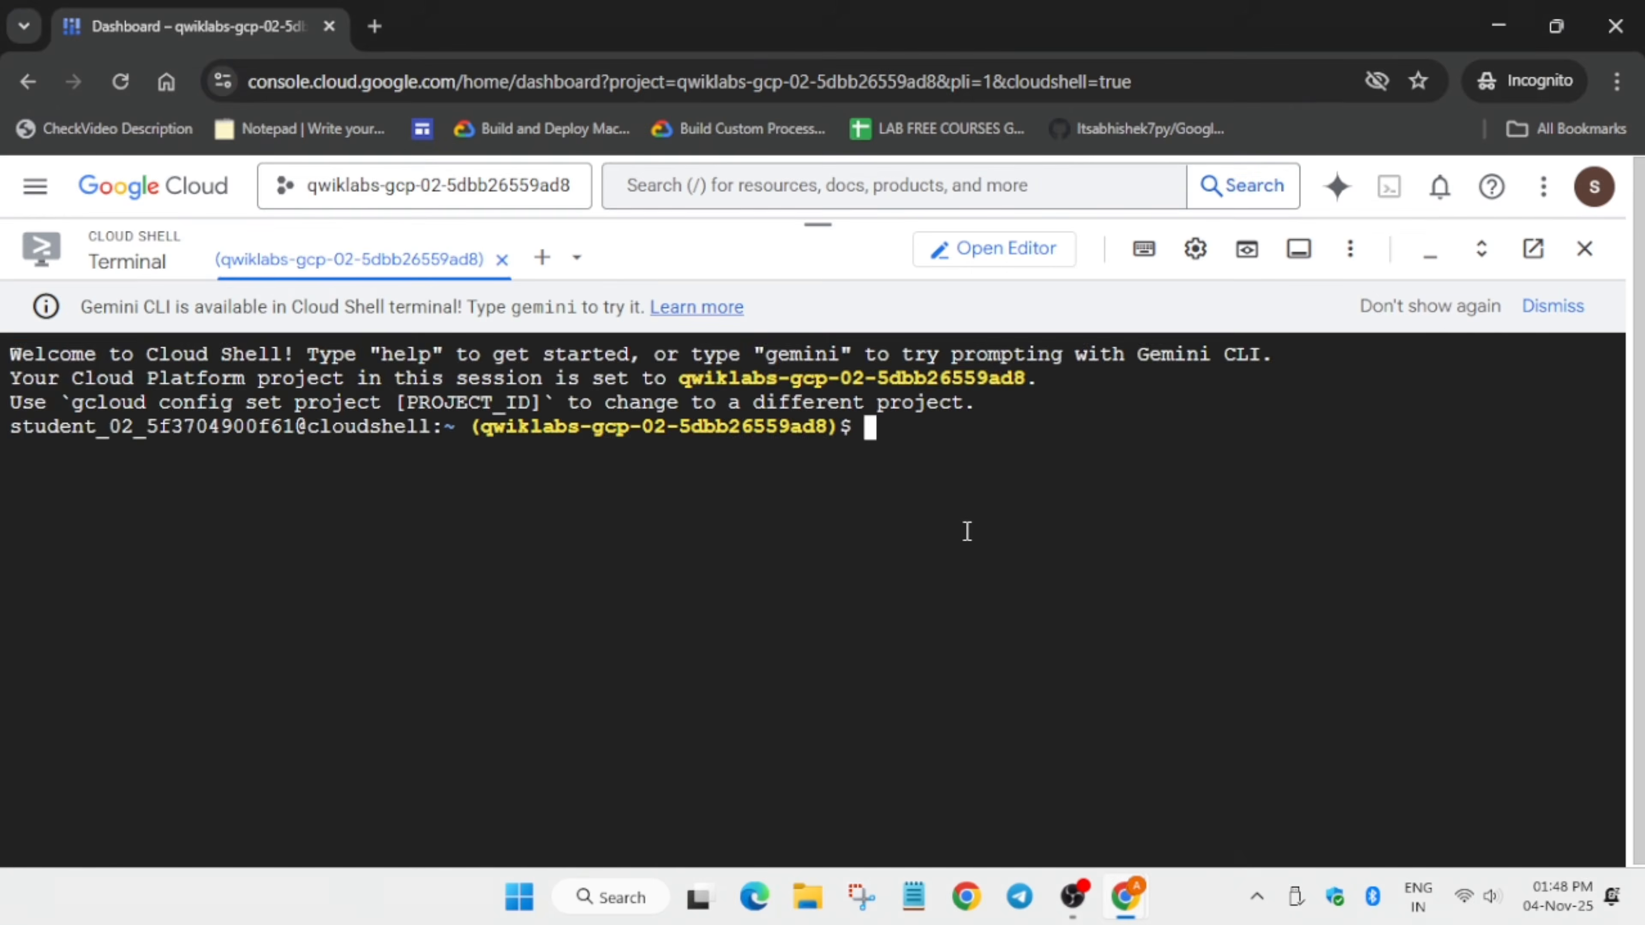
key("ctrl+v")
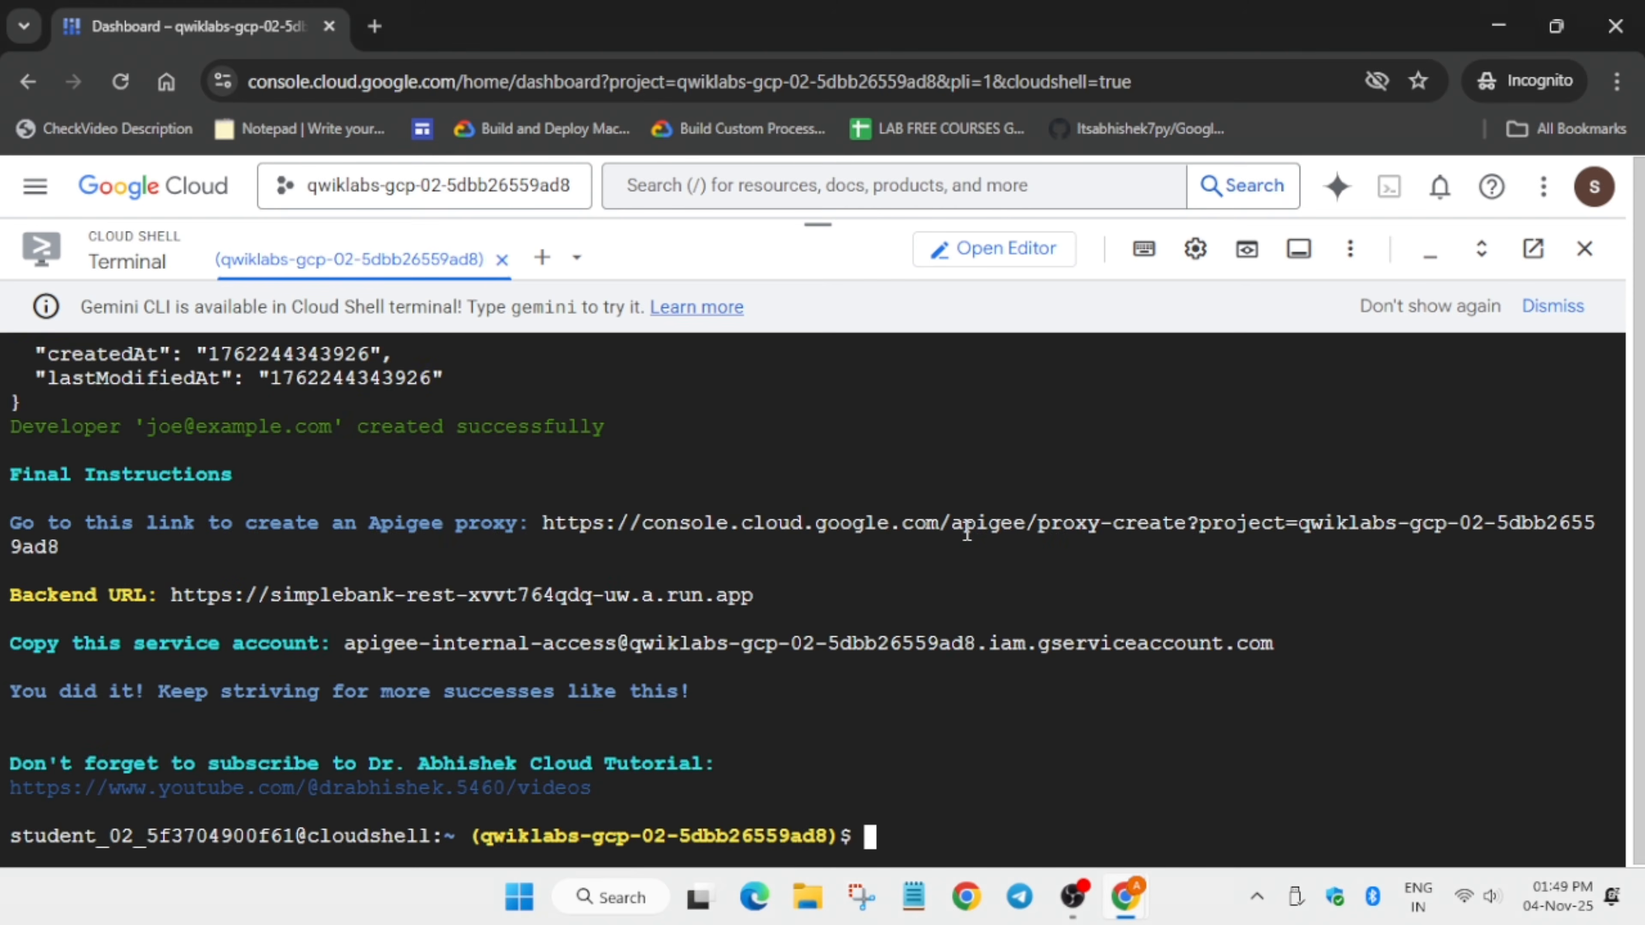
Step: Open the Apigee proxy creation link from the terminal output and name the proxy bank-v1, as given on the GitHub lab page
left_click(939, 530)
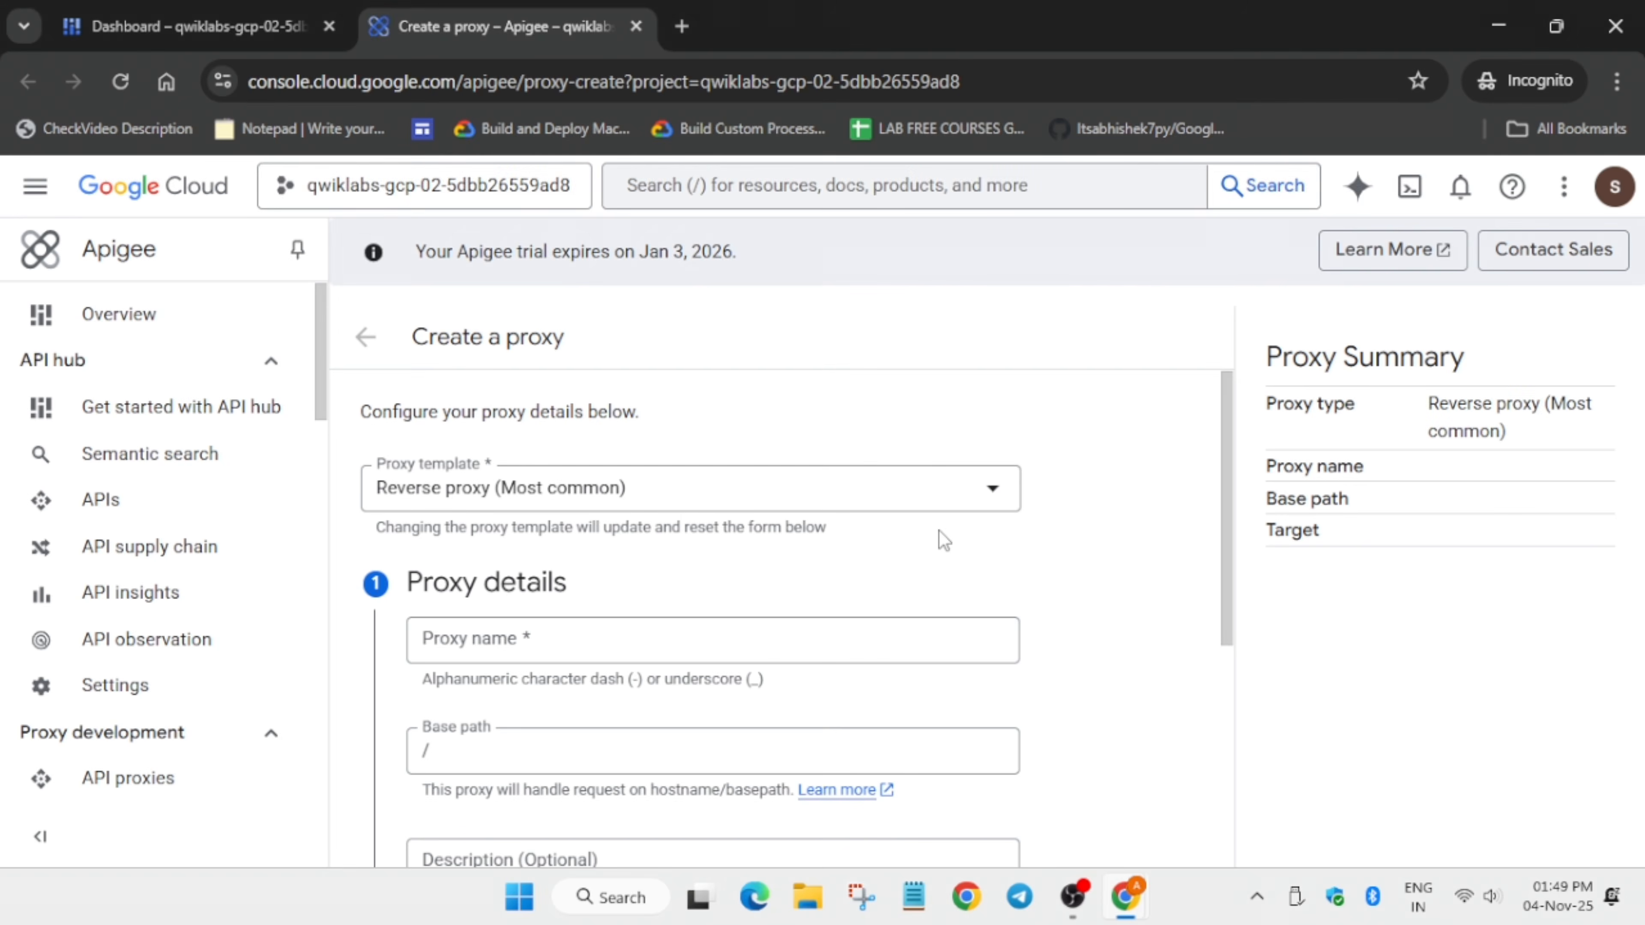
key("alt+Tab")
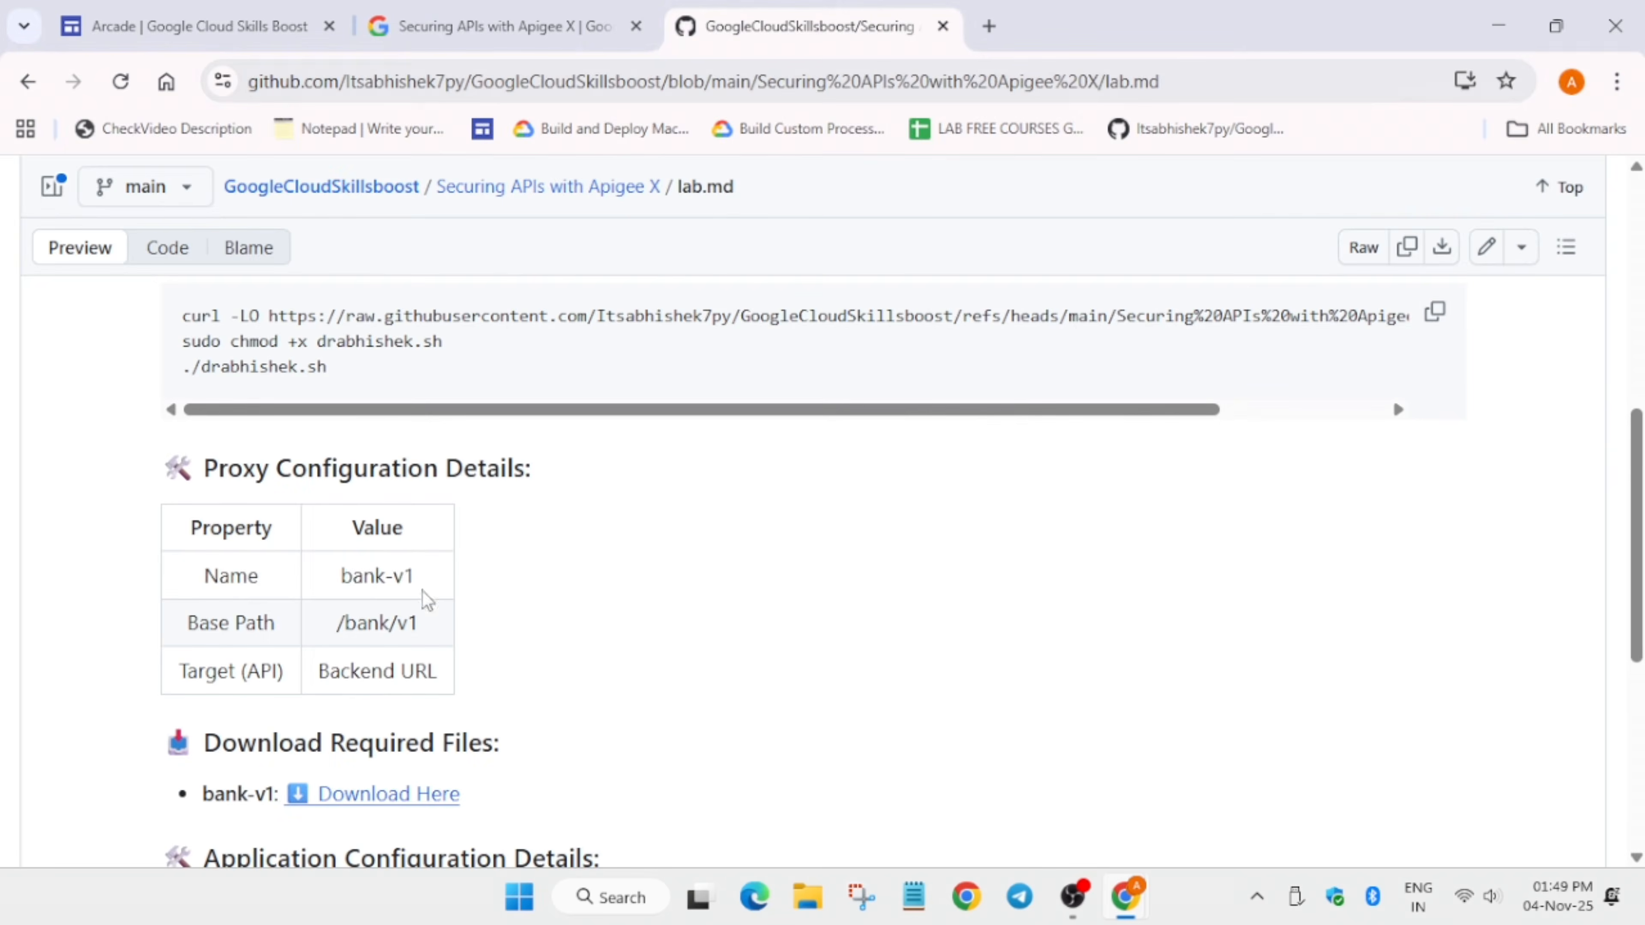
triple_click(360, 576)
key("ctrl+c")
key("alt+Tab")
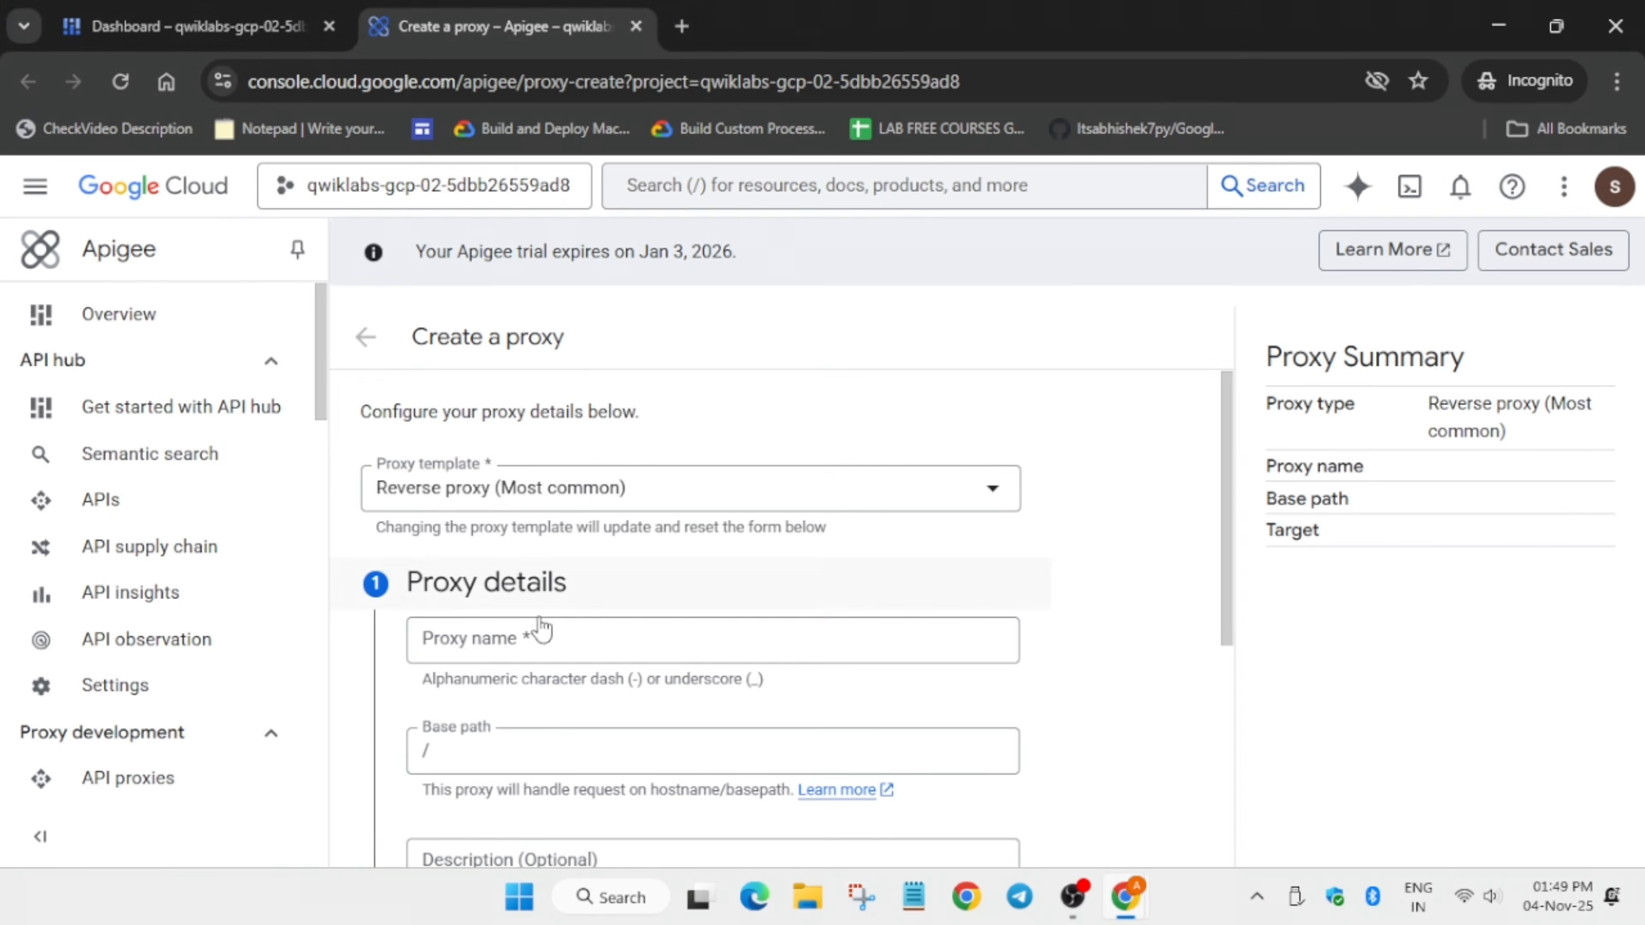
left_click(543, 631)
key("ctrl+v")
Step: Set the proxy's base path to /bank/v1, copied from the lab page's proxy configuration table
scroll(543, 632, "down", 3)
key("alt+Tab")
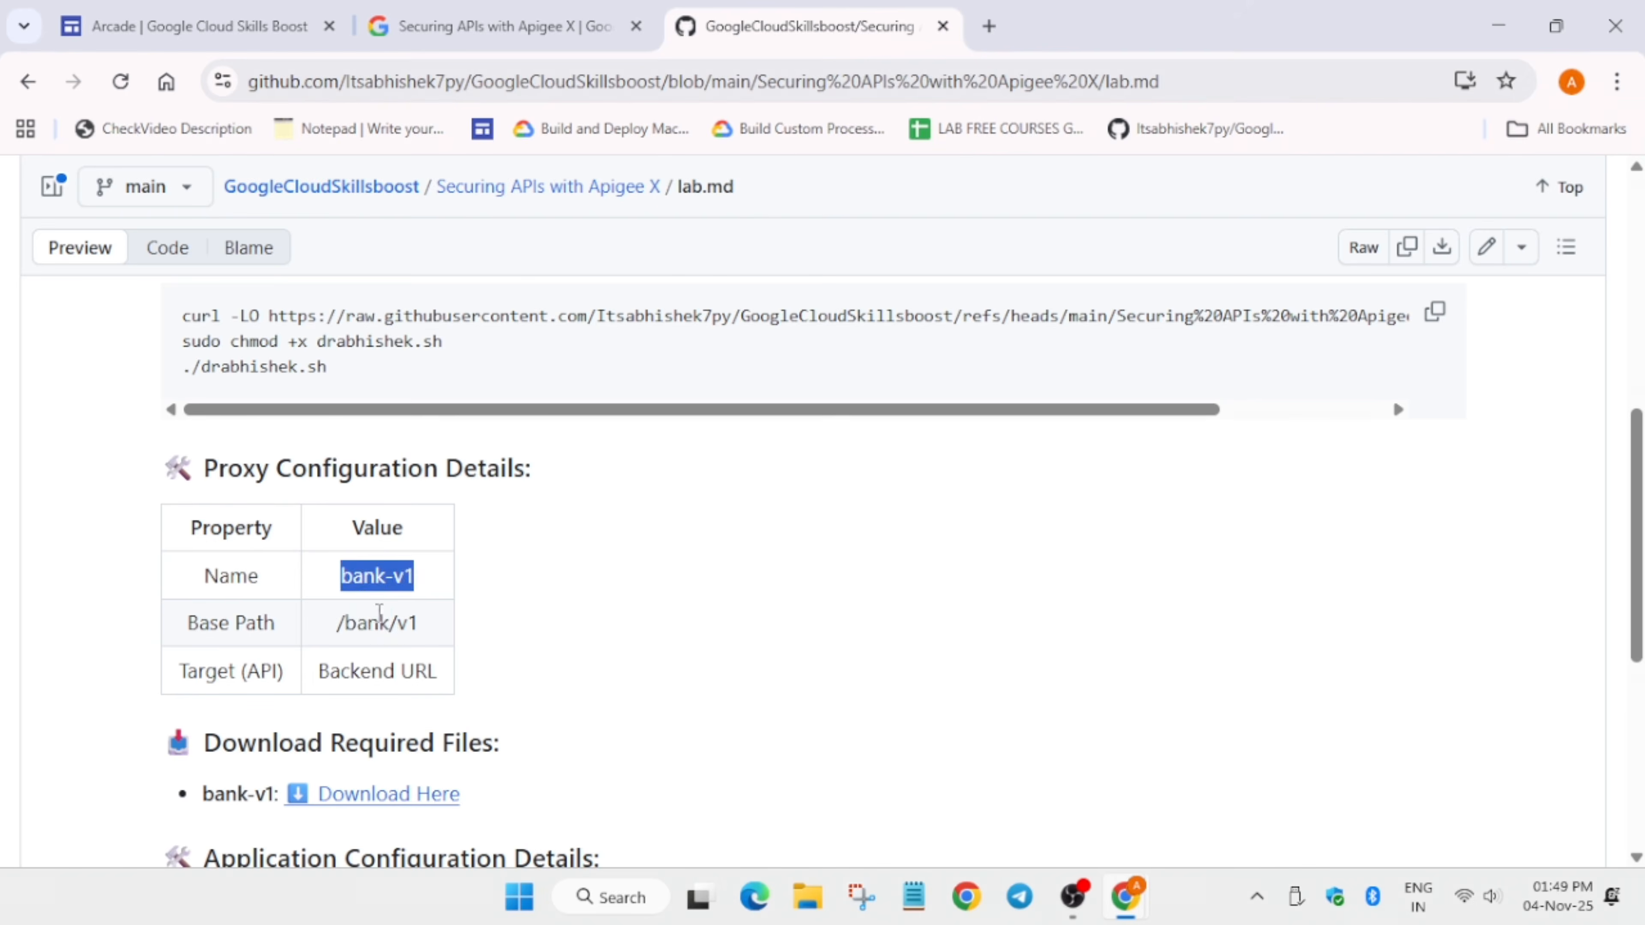
triple_click(382, 623)
key("ctrl+c")
key("alt+Tab")
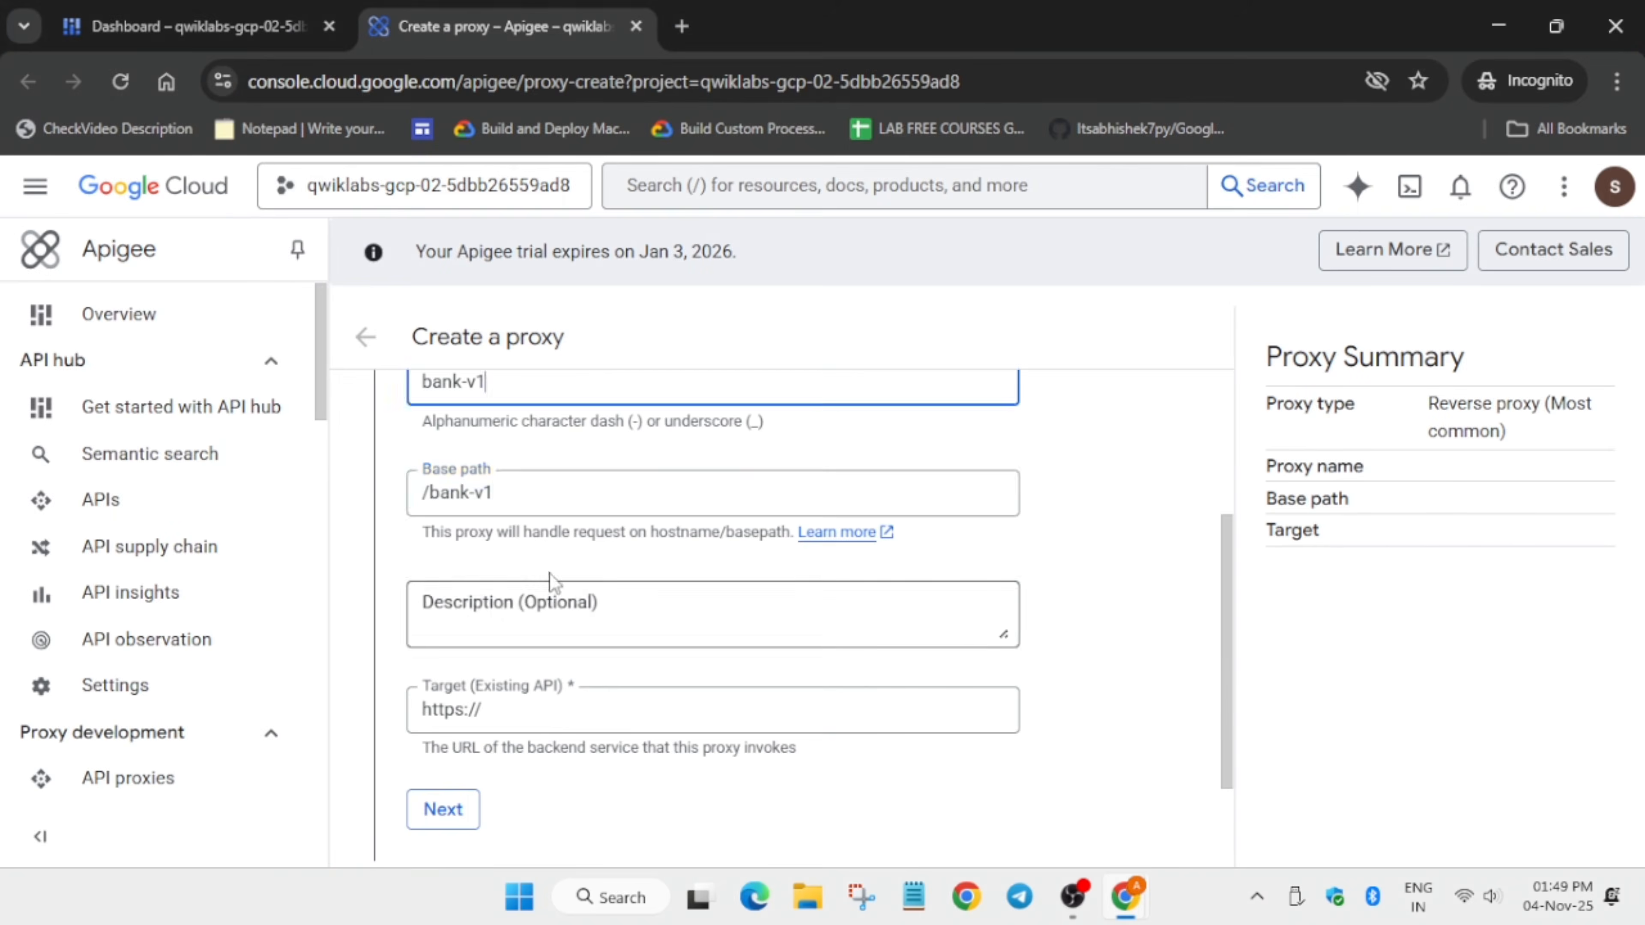
left_click(562, 491)
key("ctrl+a")
key("ctrl+v")
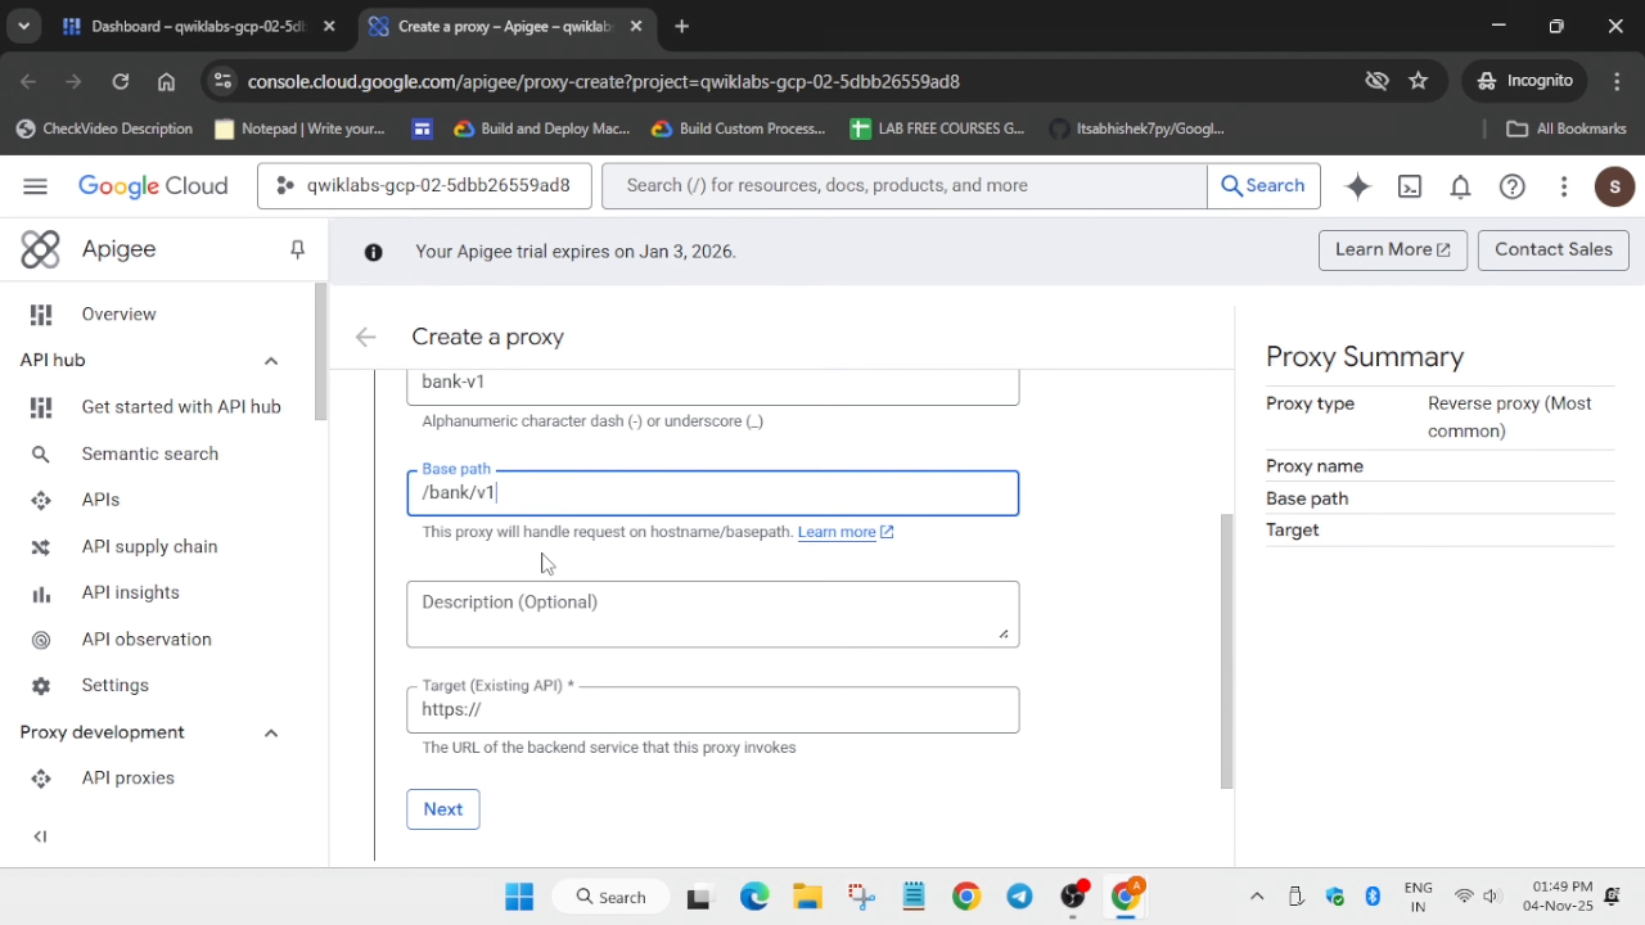
key("alt+Tab")
key("alt+Tab")
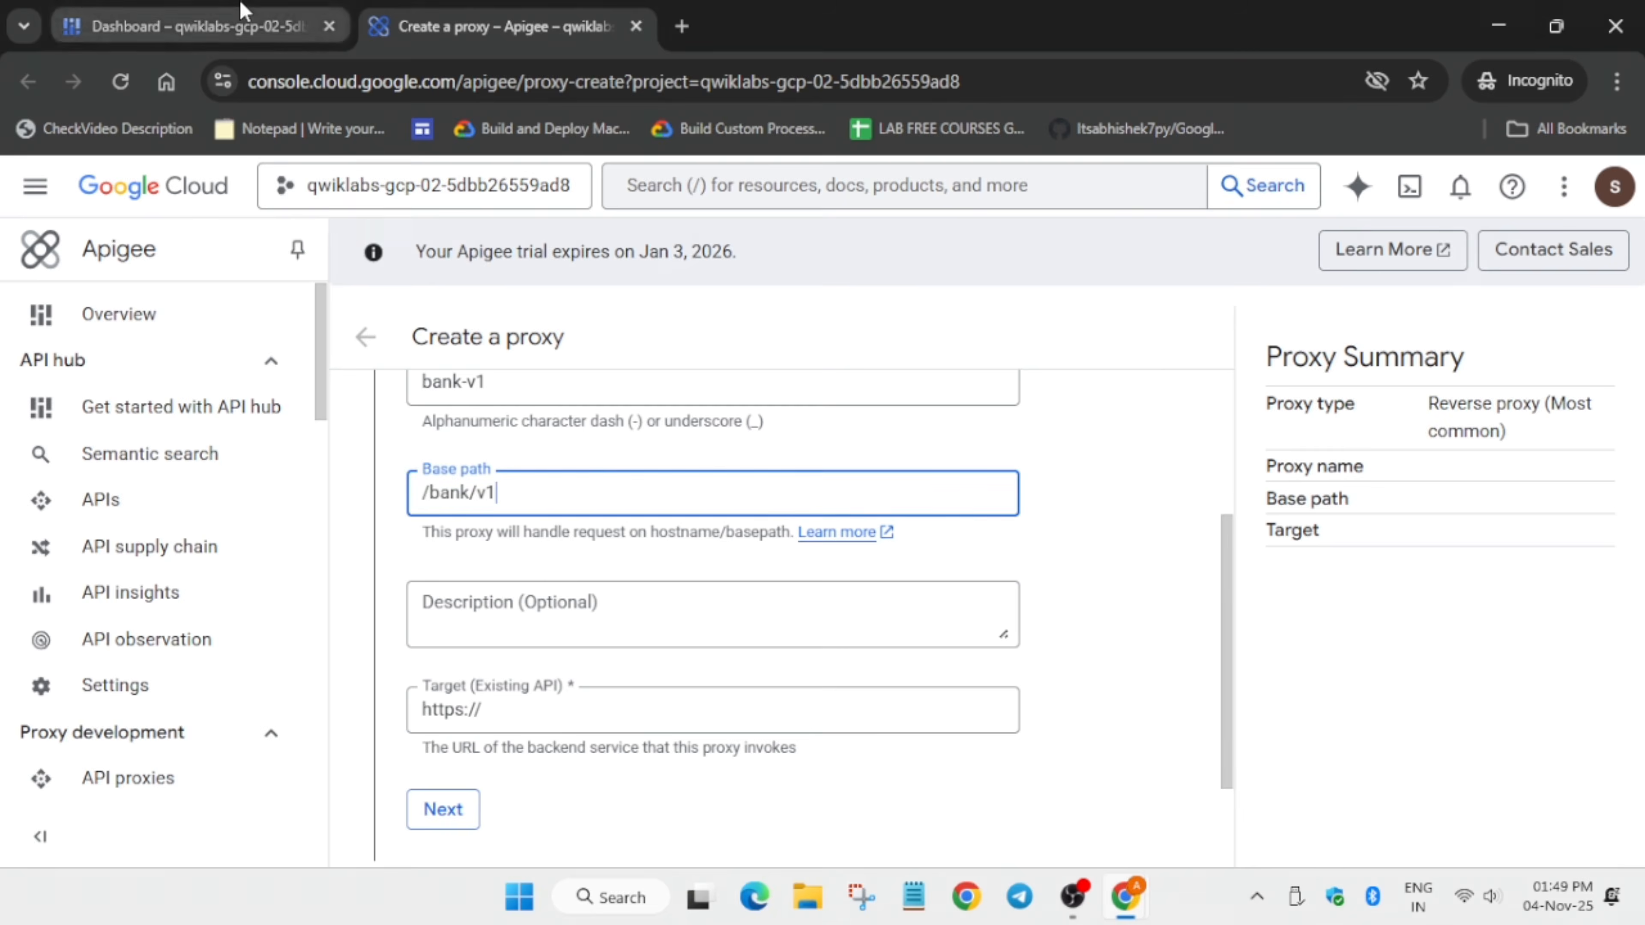
left_click(242, 9)
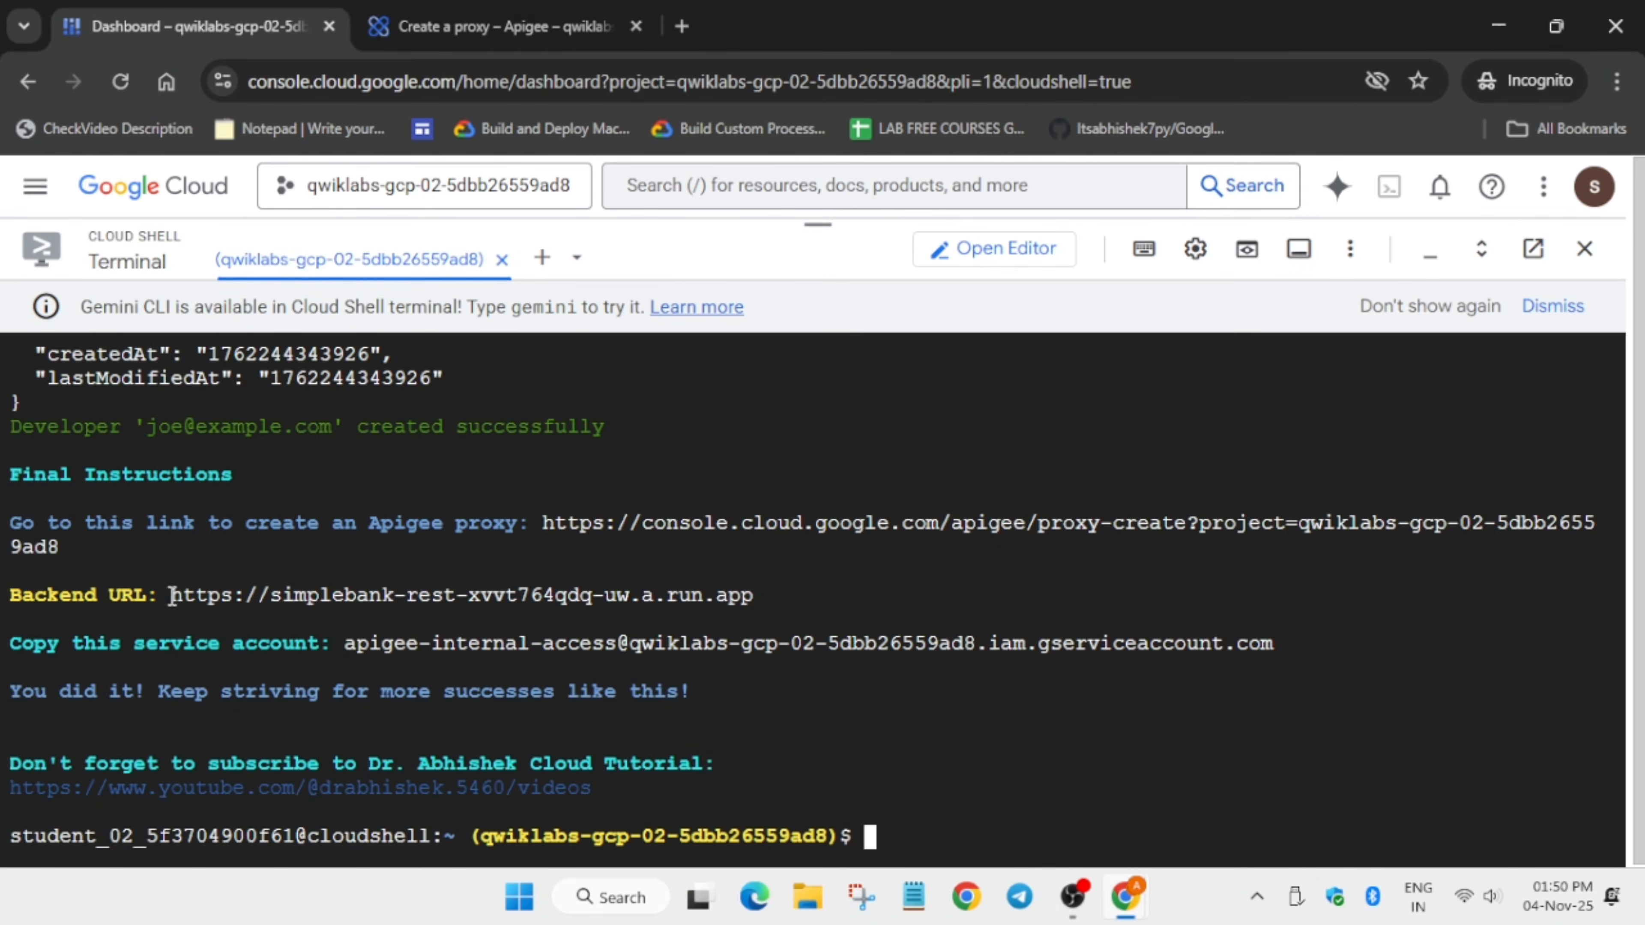
left_click_drag(171, 595, 754, 600)
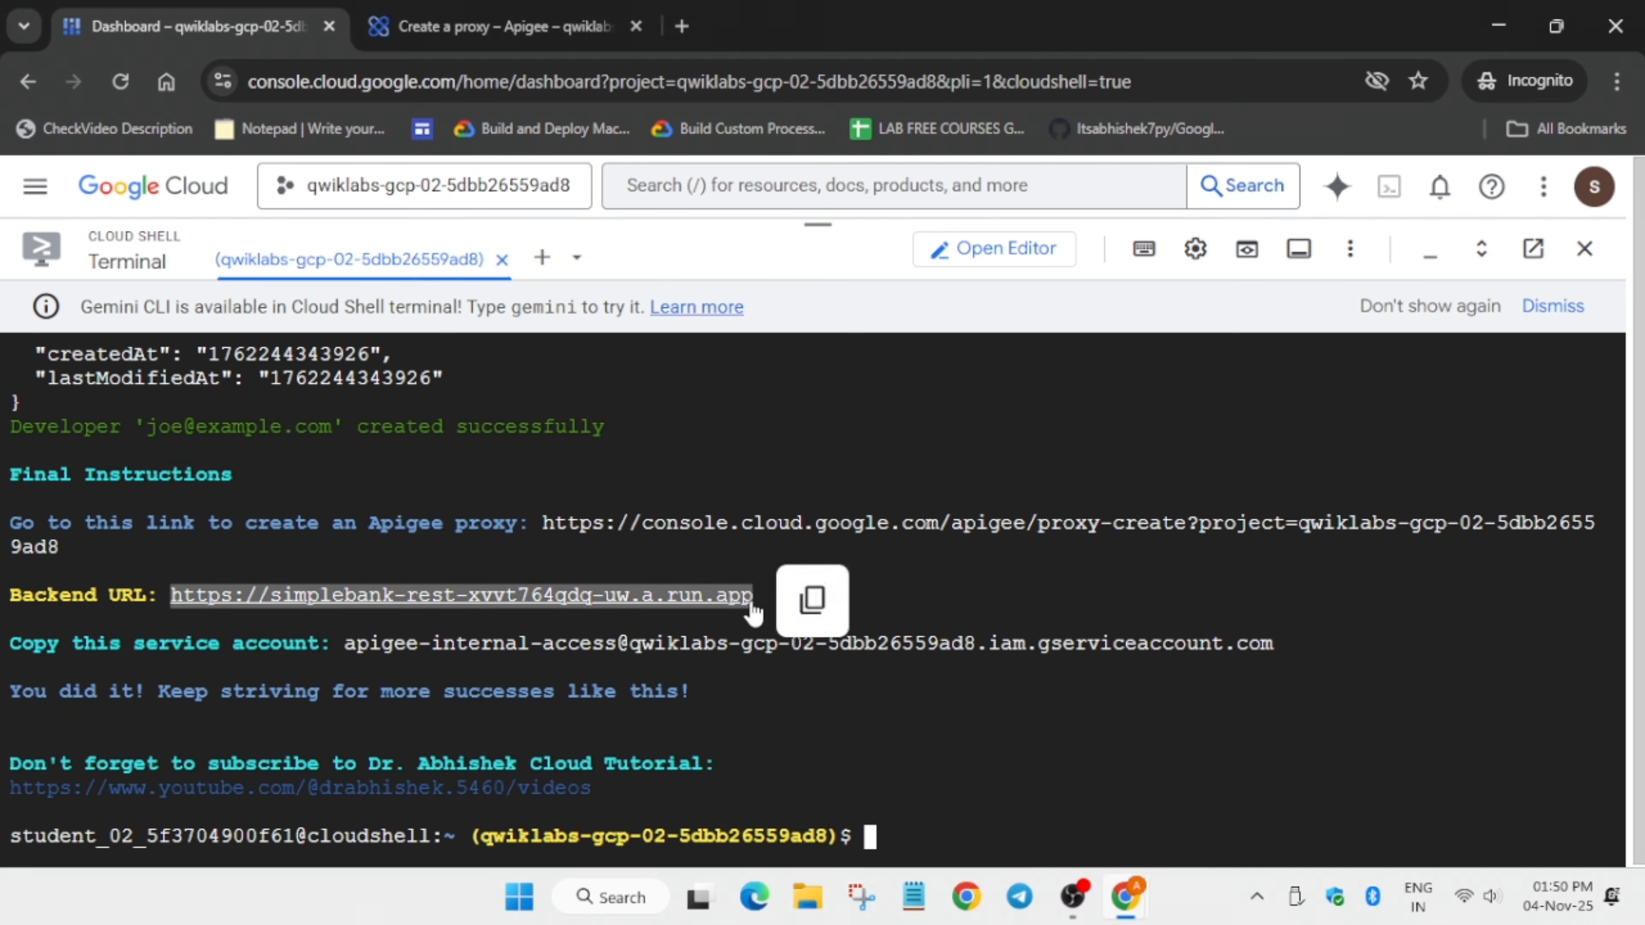
left_click(456, 19)
triple_click(550, 712)
key("ctrl+v")
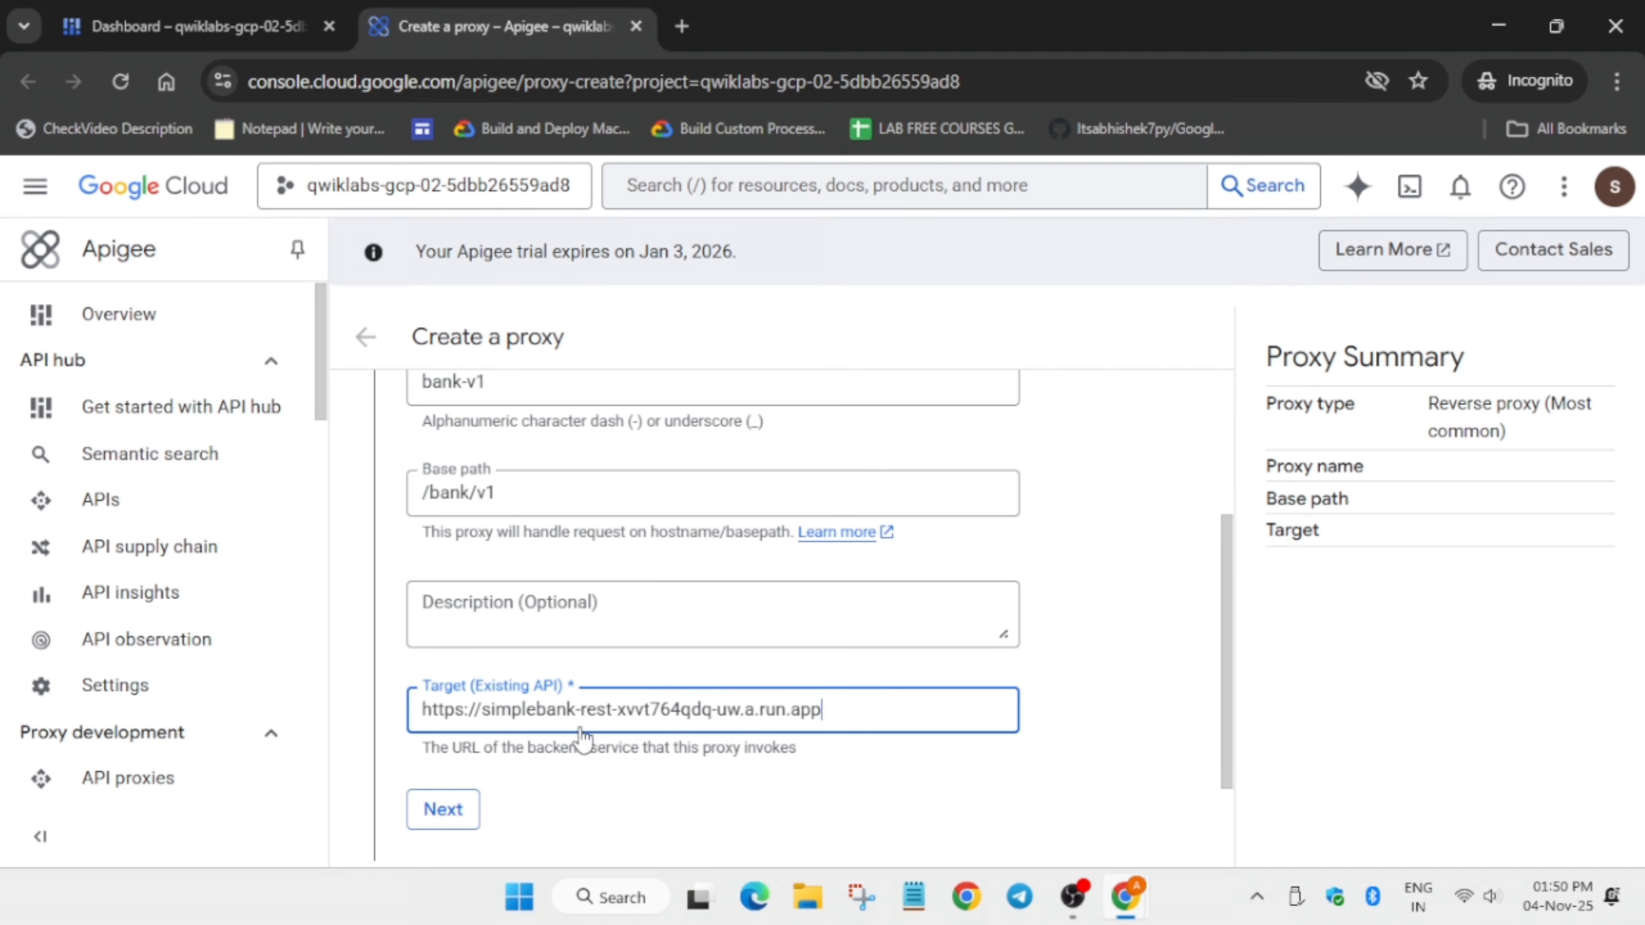
scroll(564, 709, "down", 2)
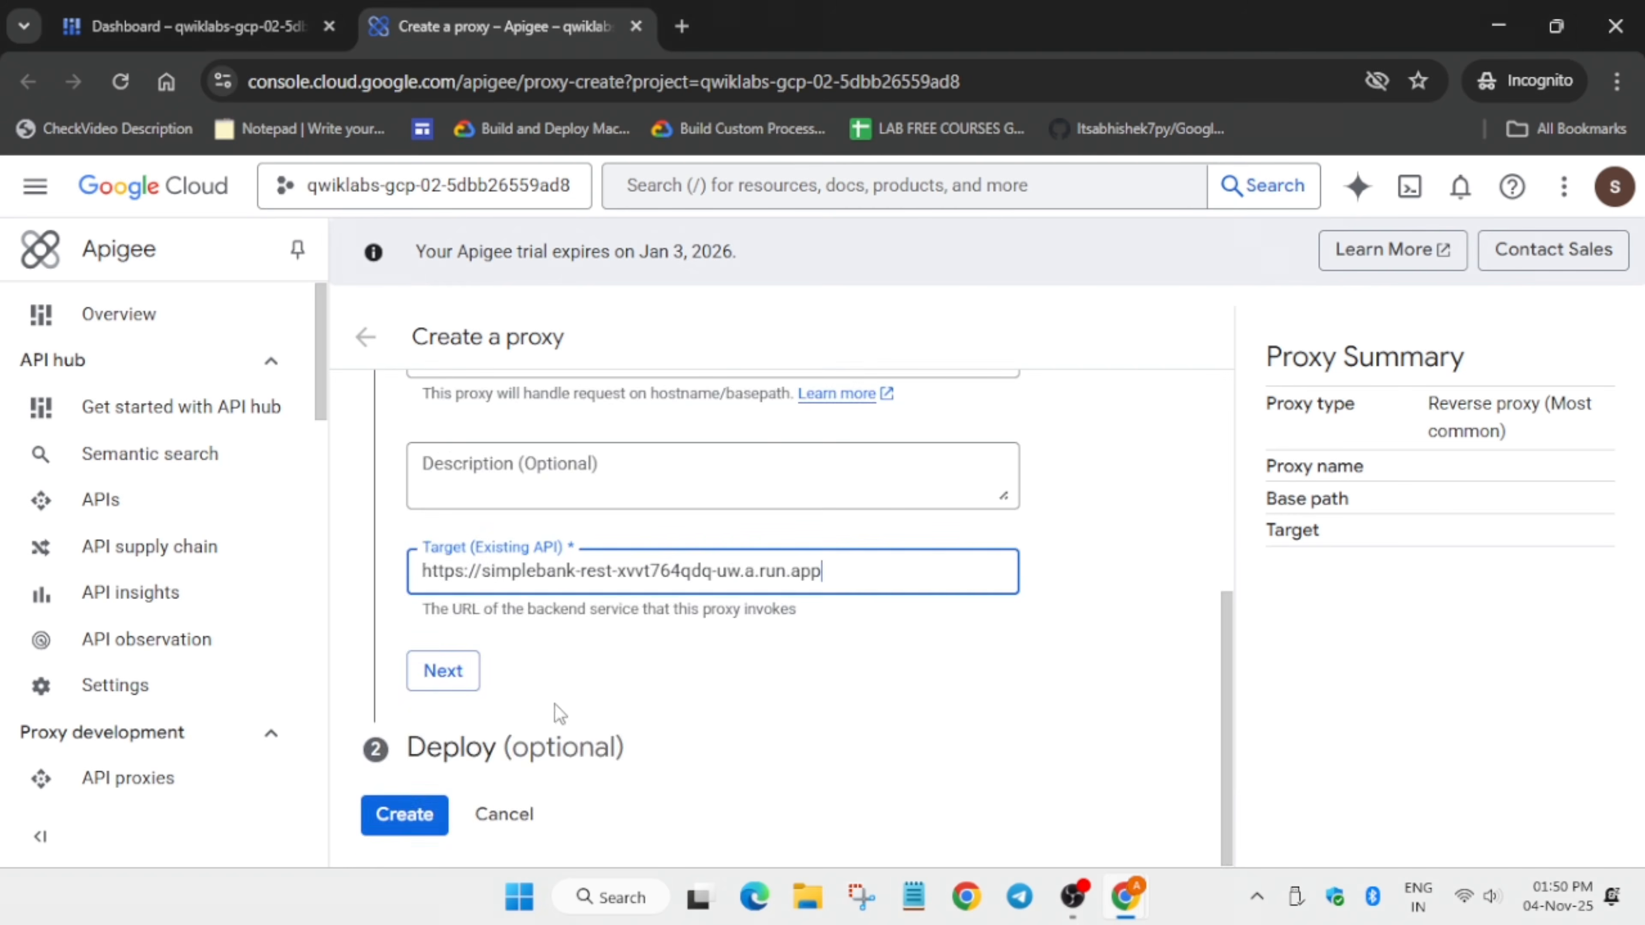
left_click(393, 811)
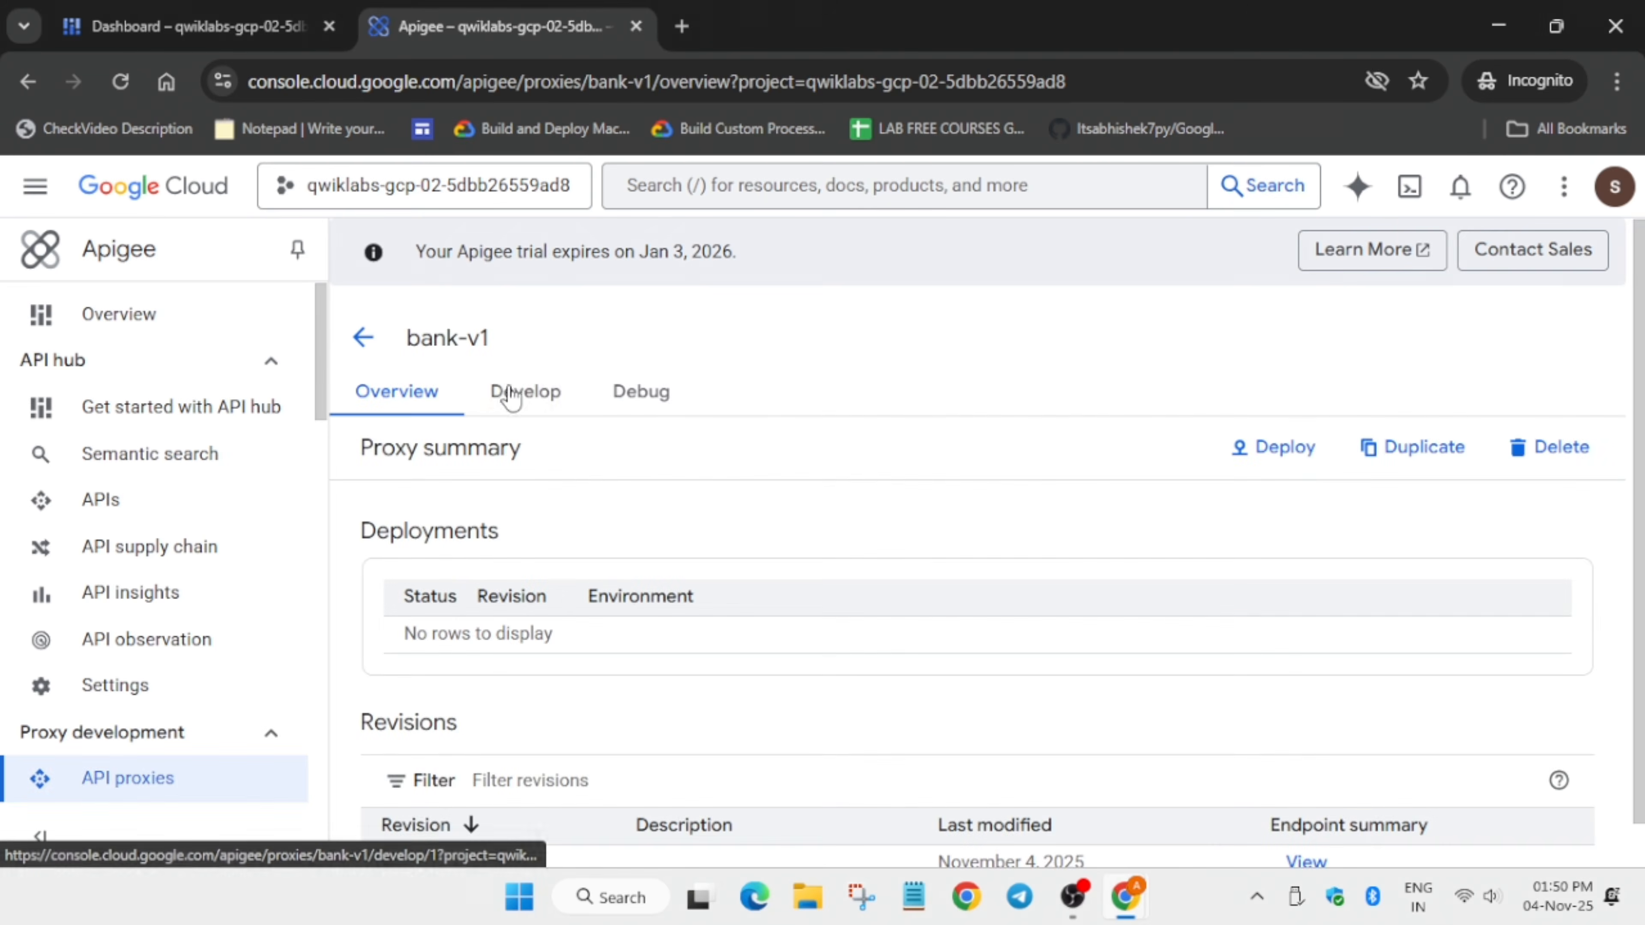
Step: Open the bank-v1 proxy for development and download the required bank-v1 file from the GitHub lab page
left_click(513, 390)
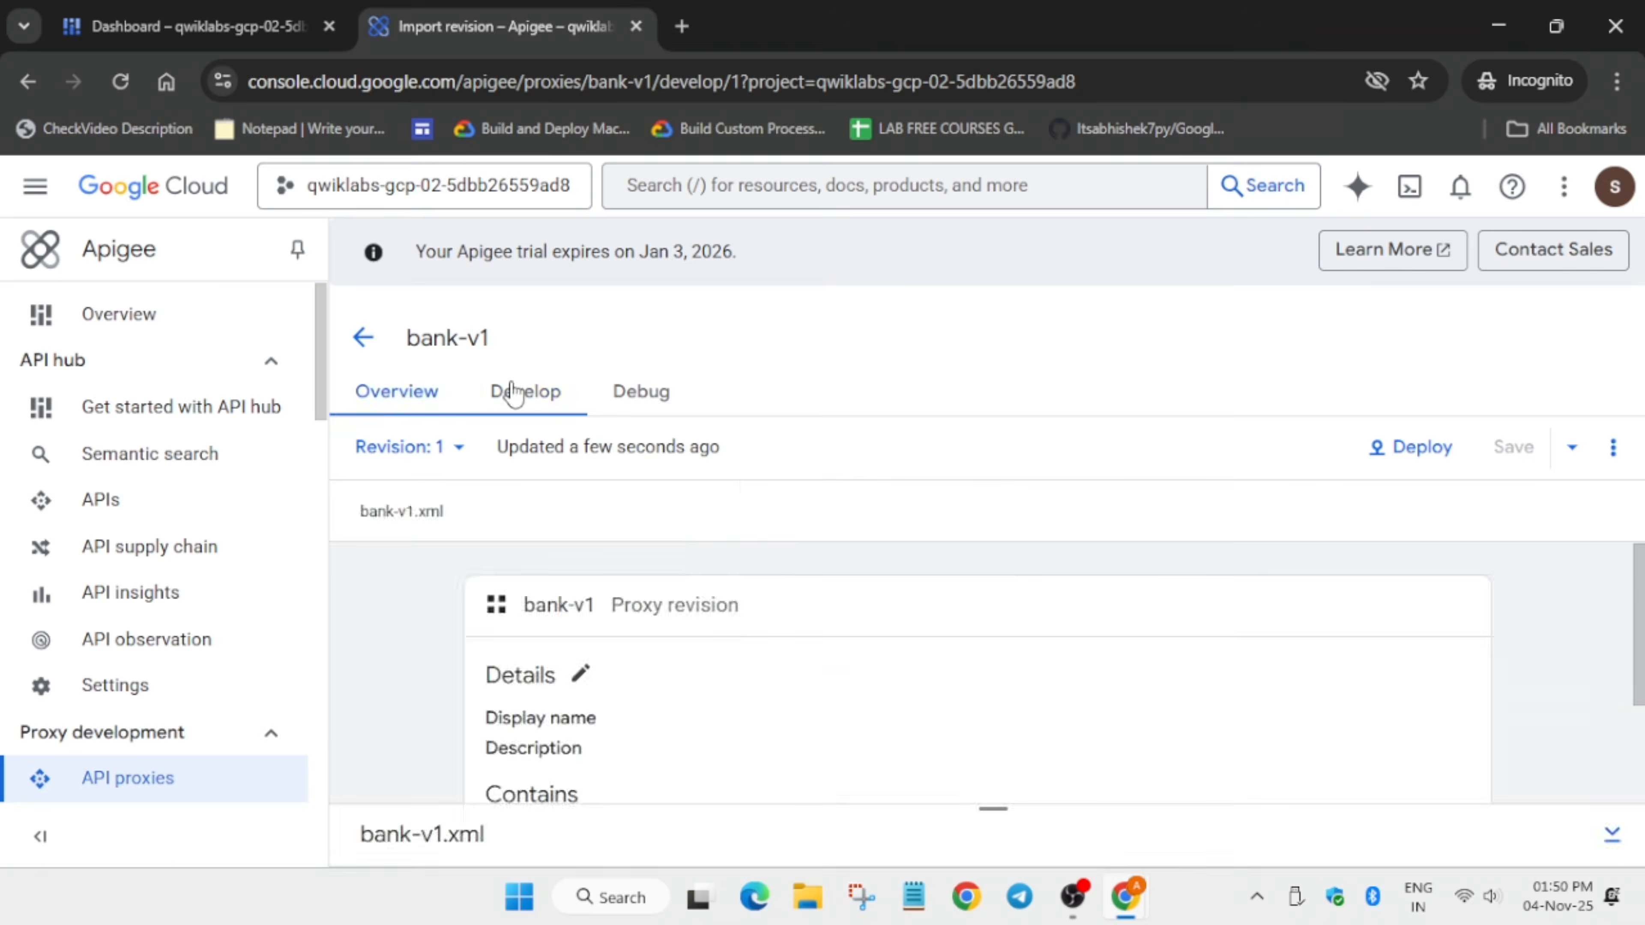
key("alt+Tab")
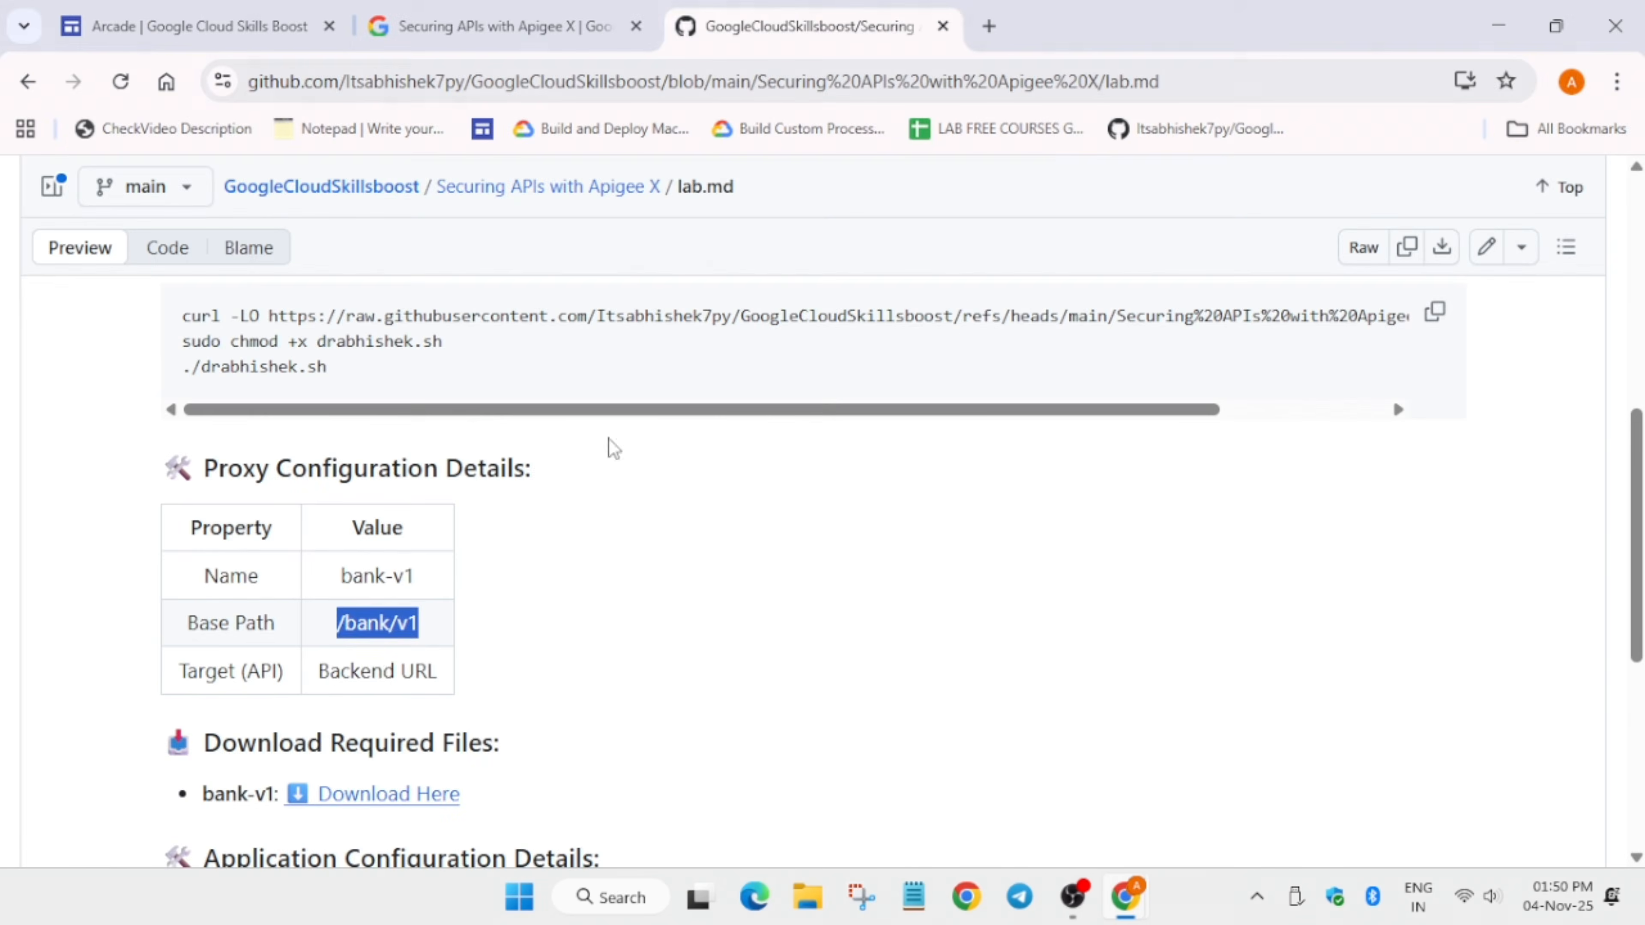
scroll(609, 445, "down", 2)
left_click(390, 667)
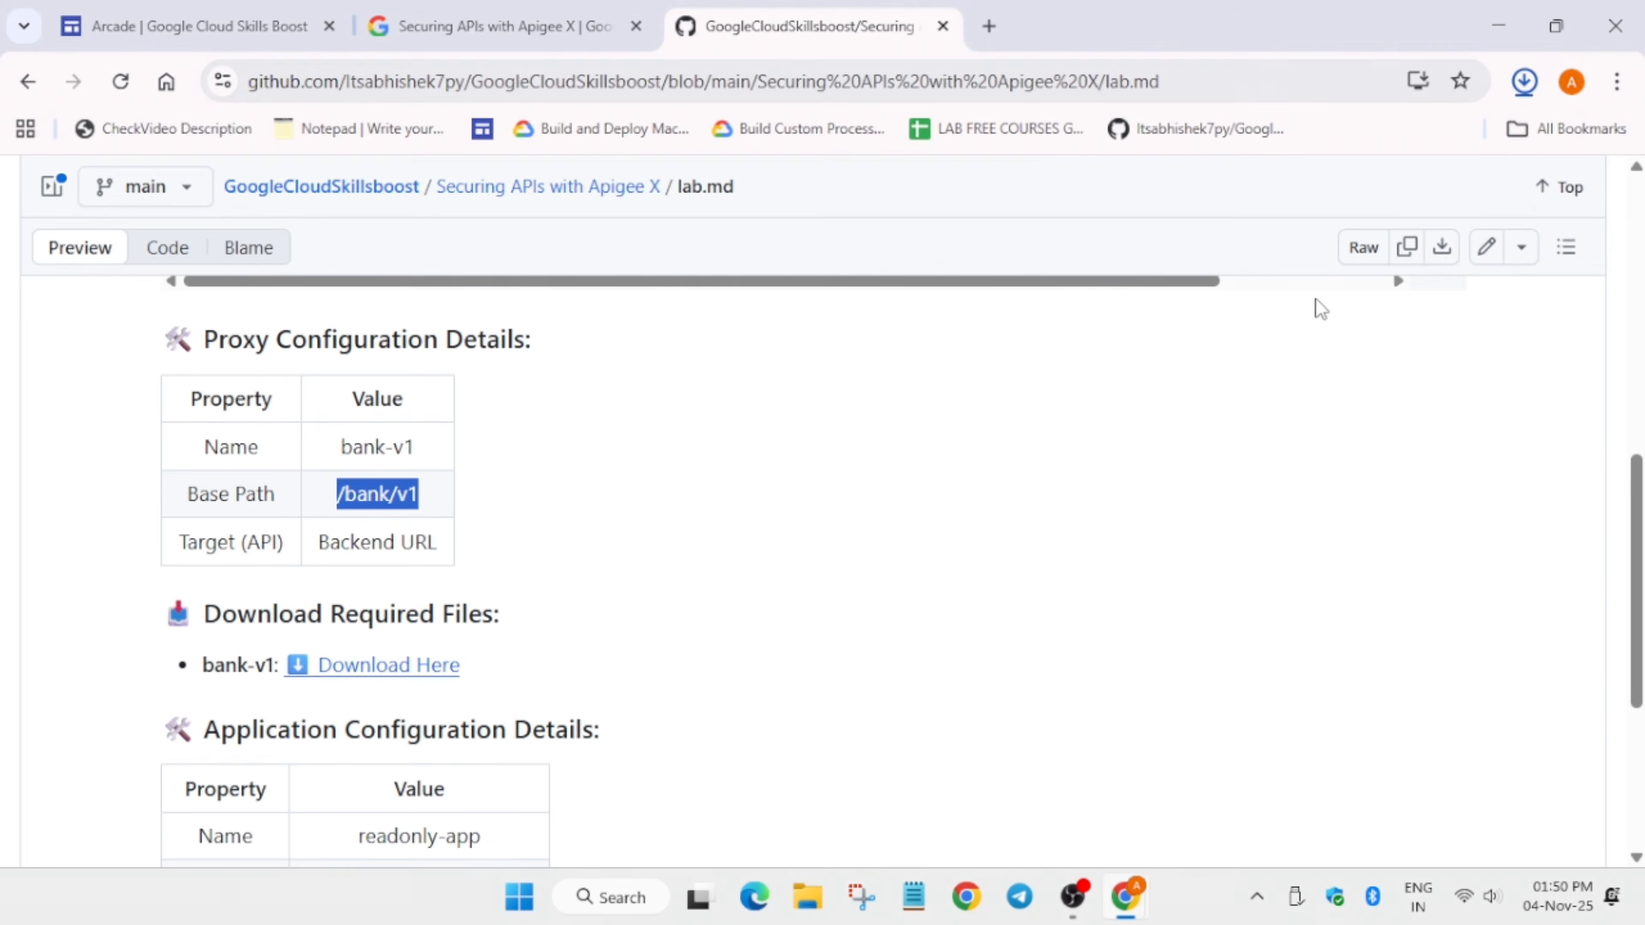
key("alt+Tab")
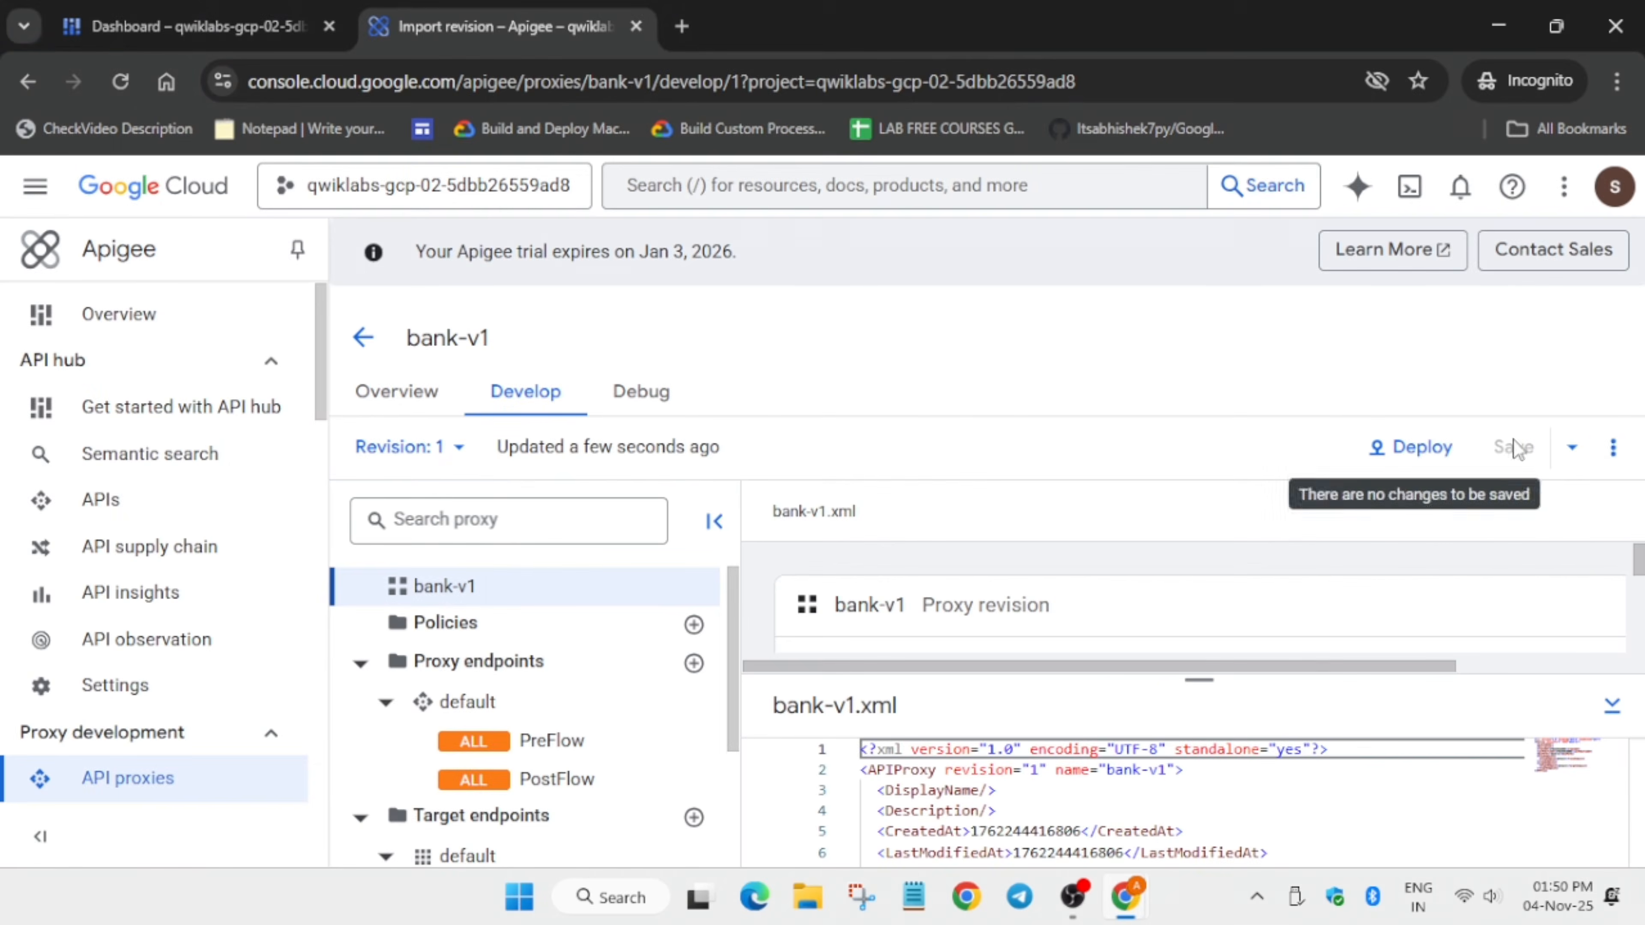
Step: Import bank-v1.zip as a new revision of the bank-v1 proxy and open the imported revision
left_click(1612, 447)
left_click(1505, 542)
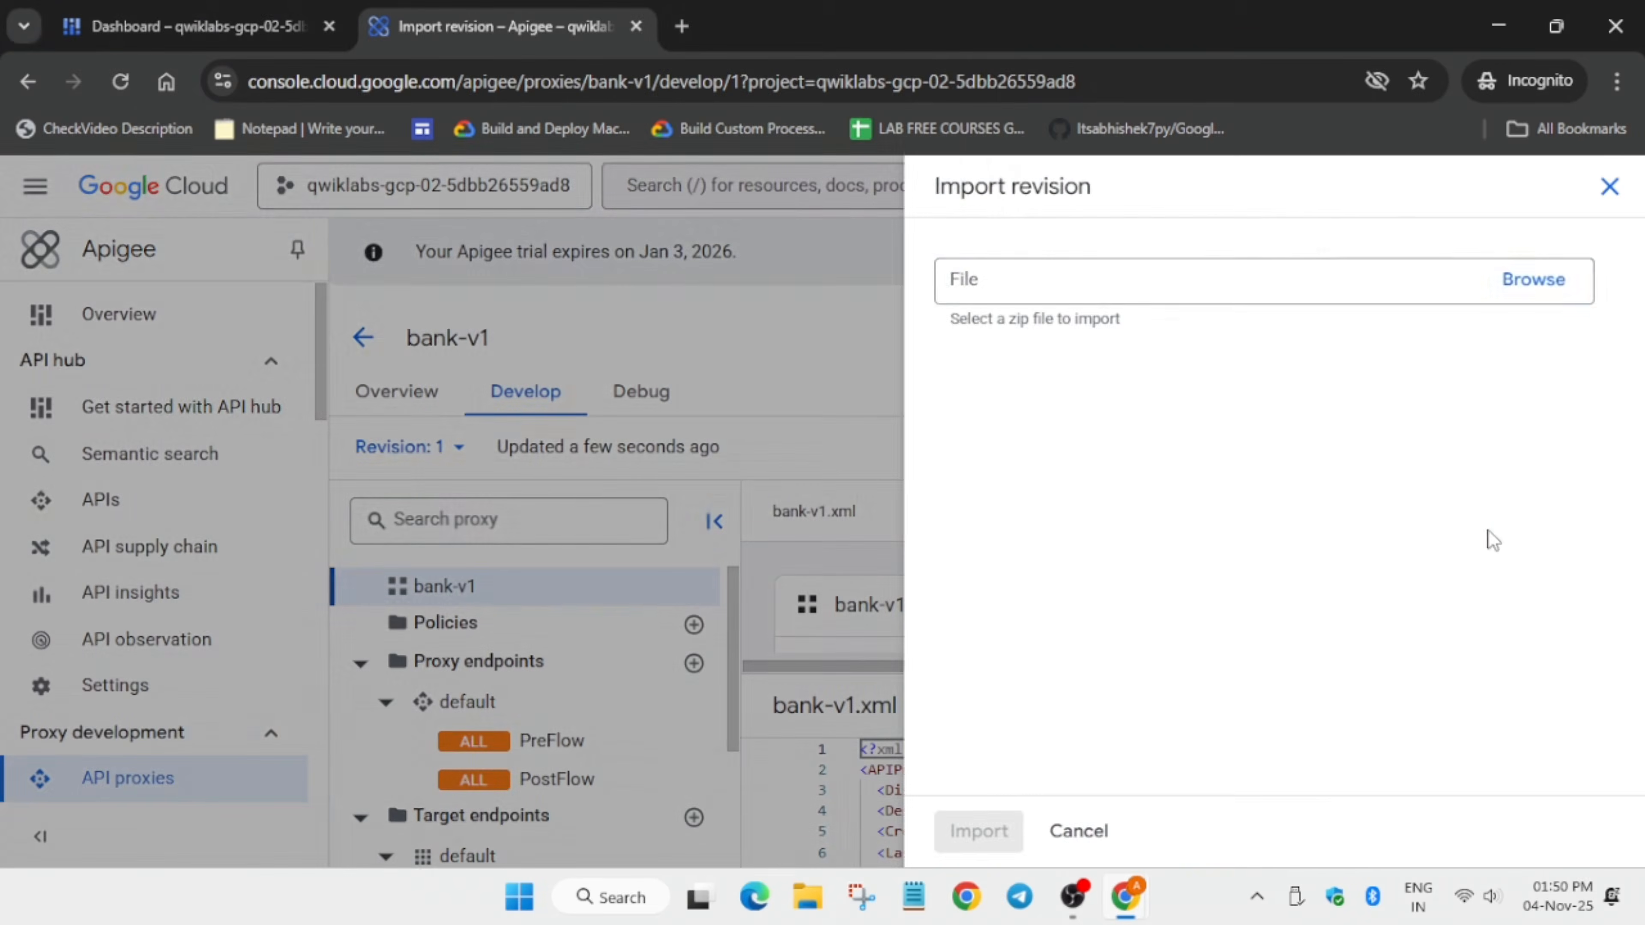
left_click(1531, 279)
key("Return")
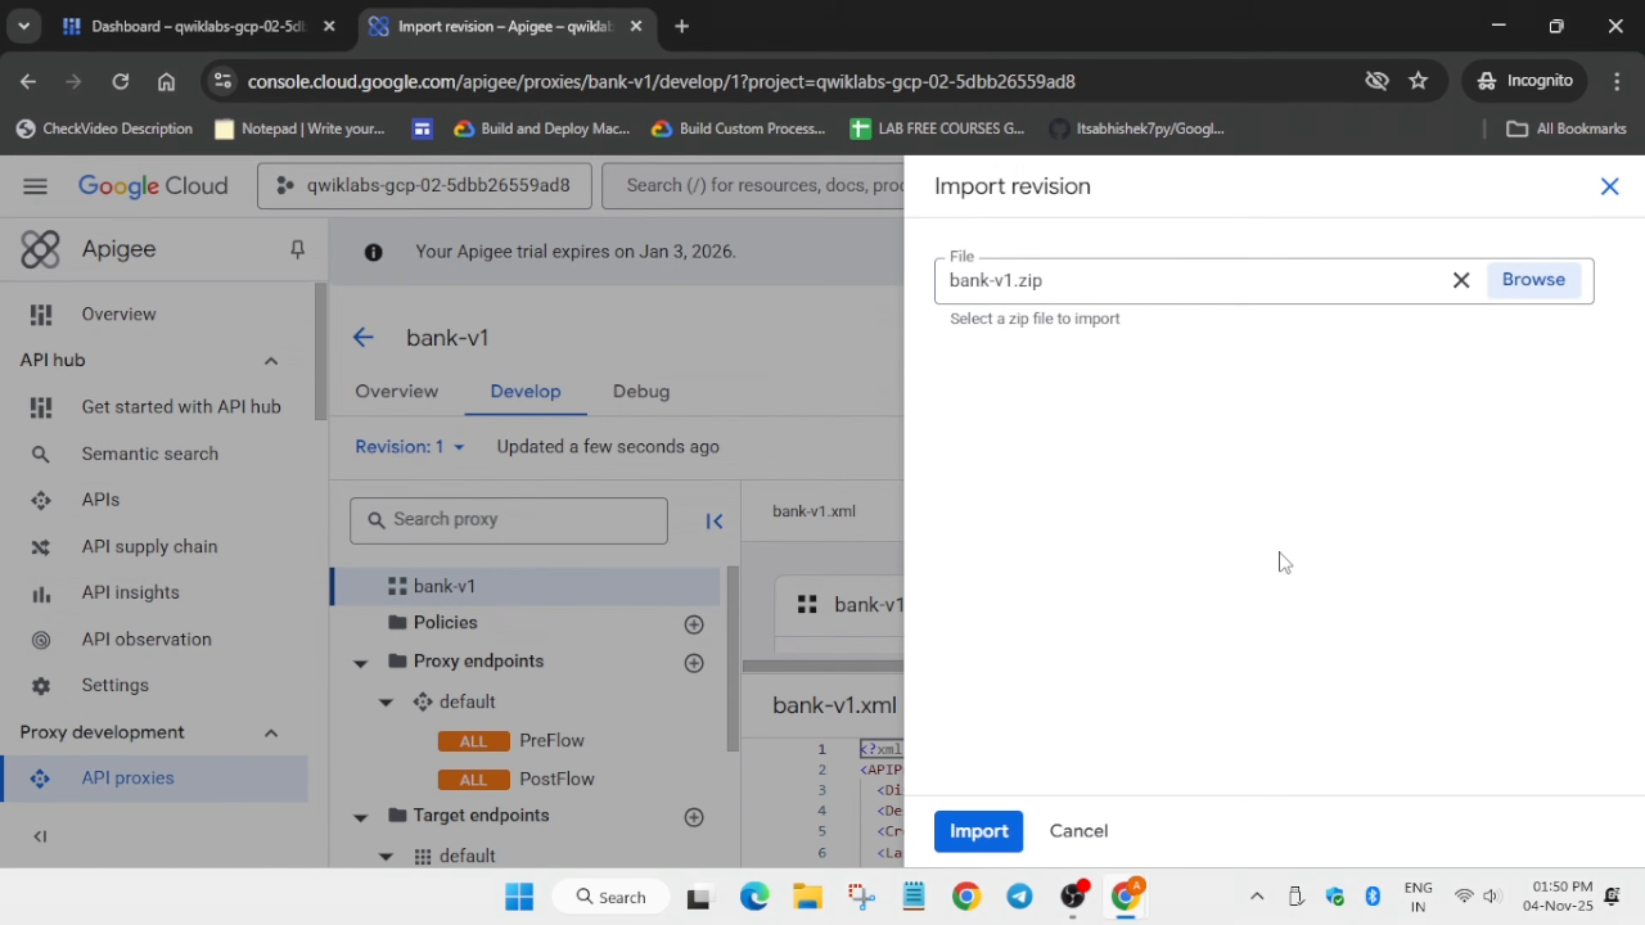
left_click(979, 831)
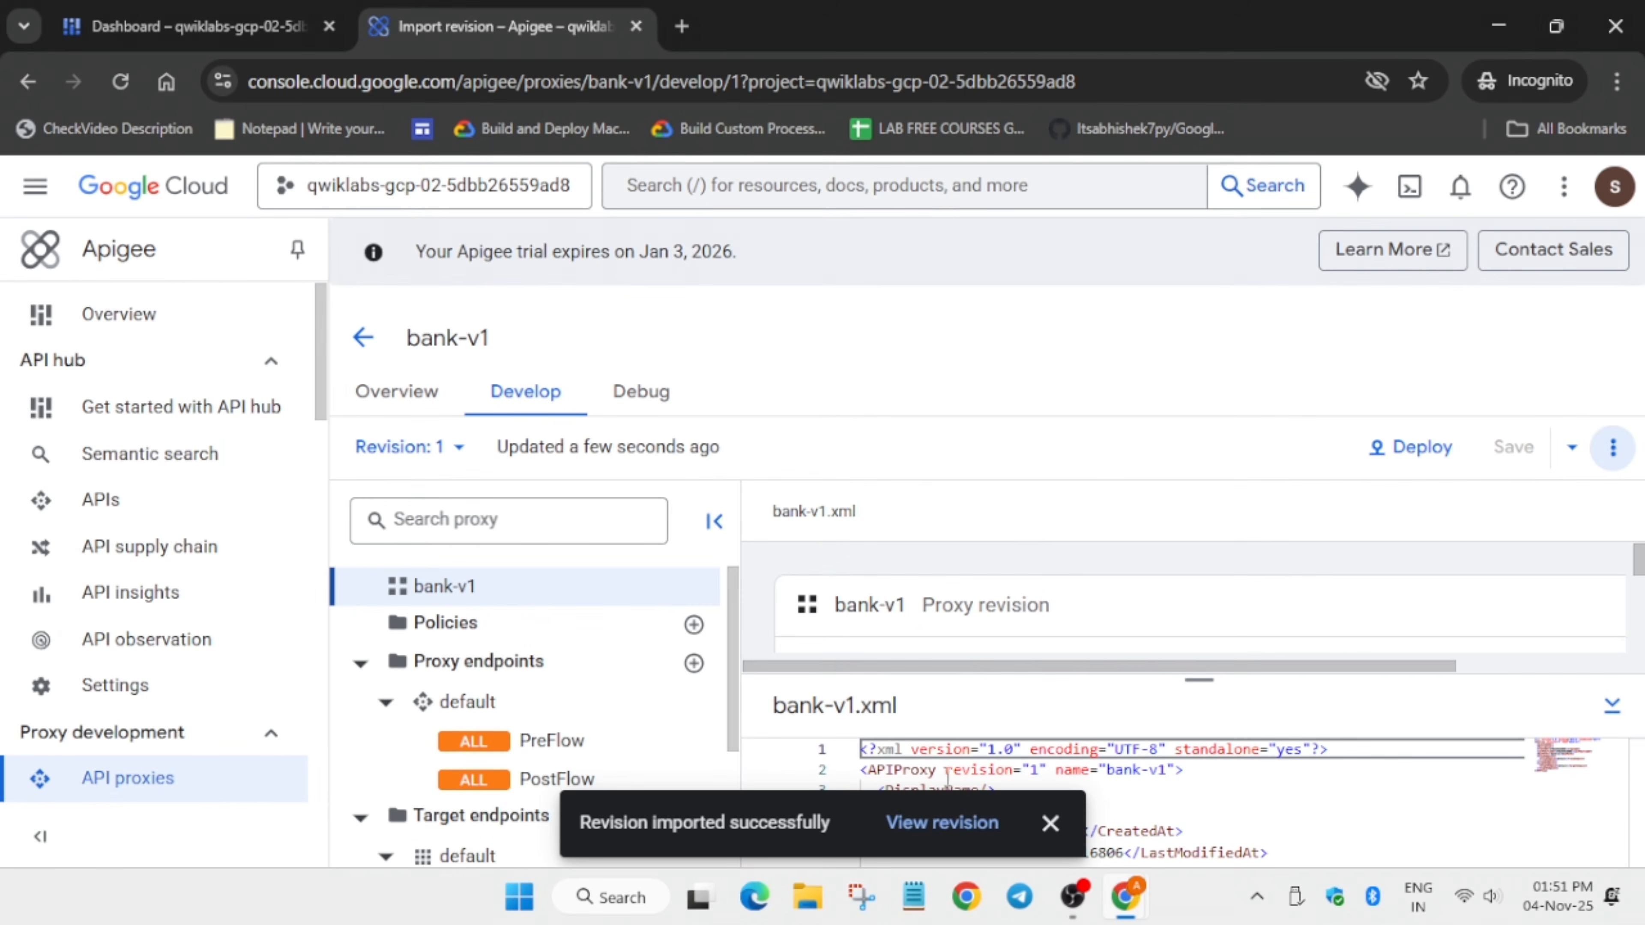
left_click(943, 823)
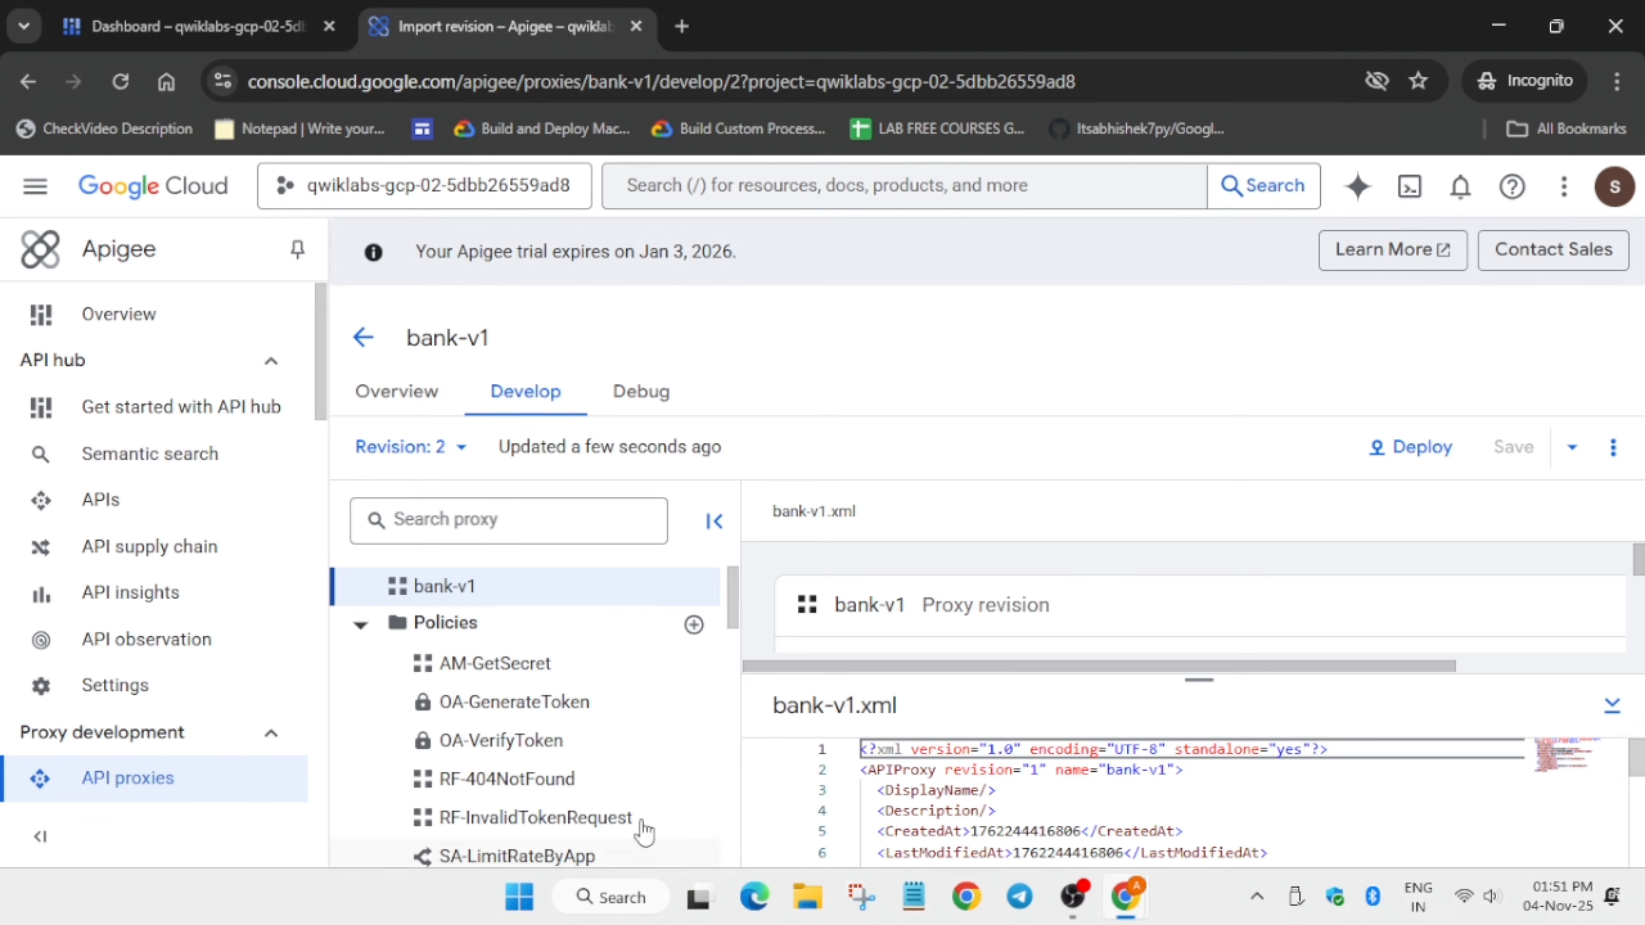
Step: Open the default target endpoint's PreFlow and enlarge the default.xml code area to reach the HTTPTargetConnection section
scroll(641, 829, "down", 10)
scroll(541, 810, "up", 2)
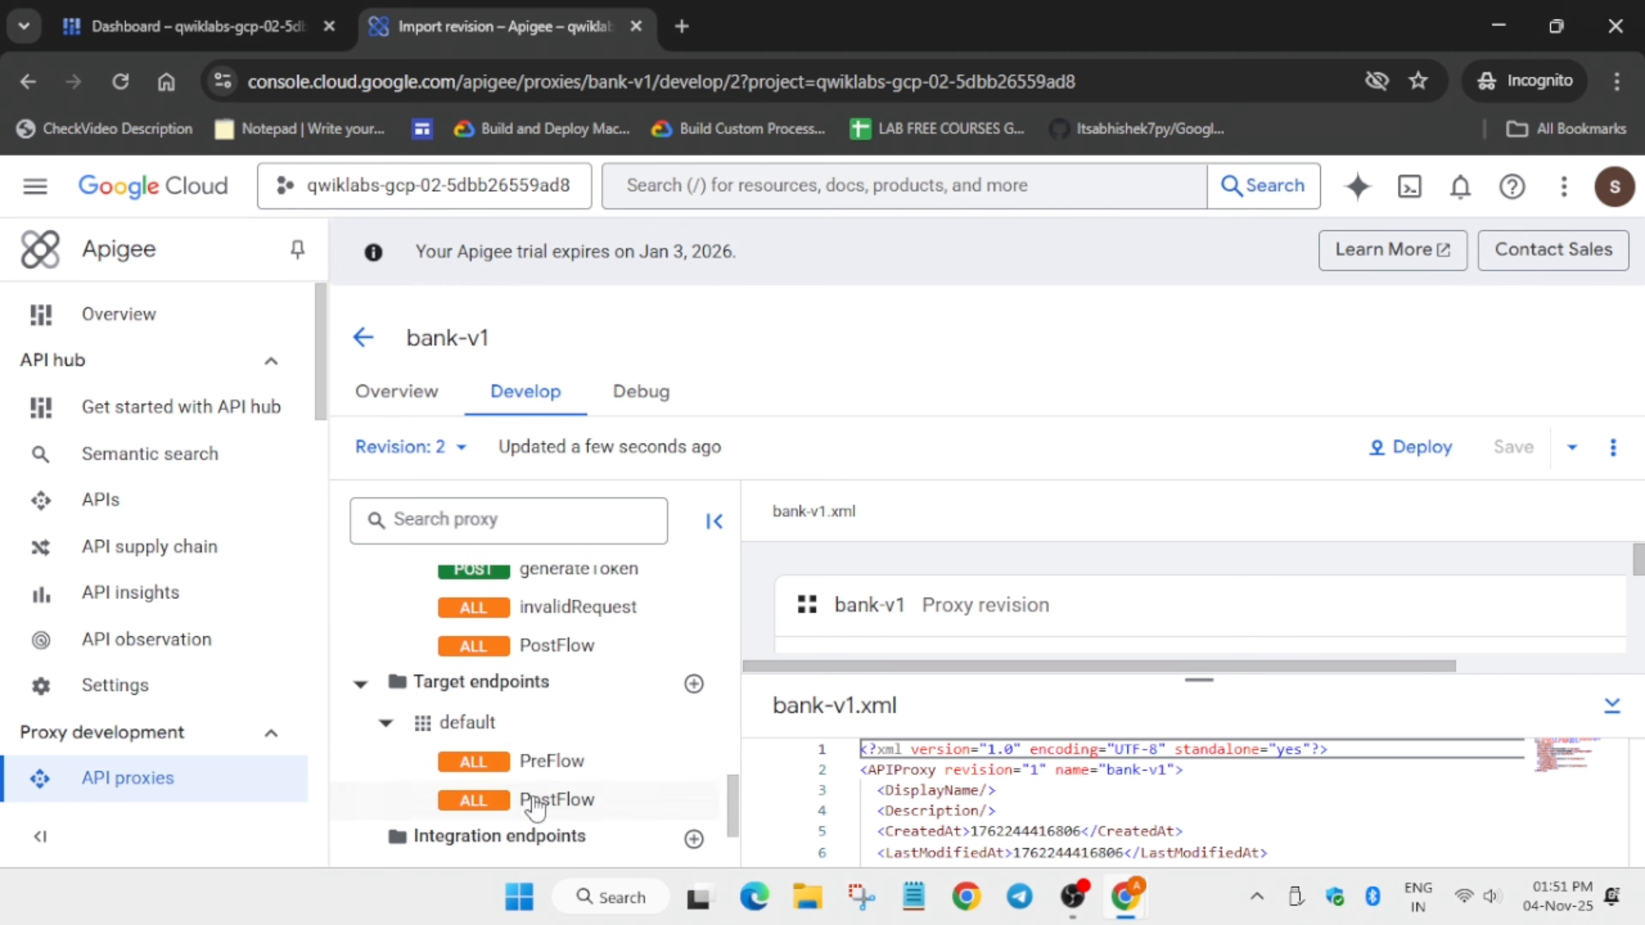
left_click(602, 770)
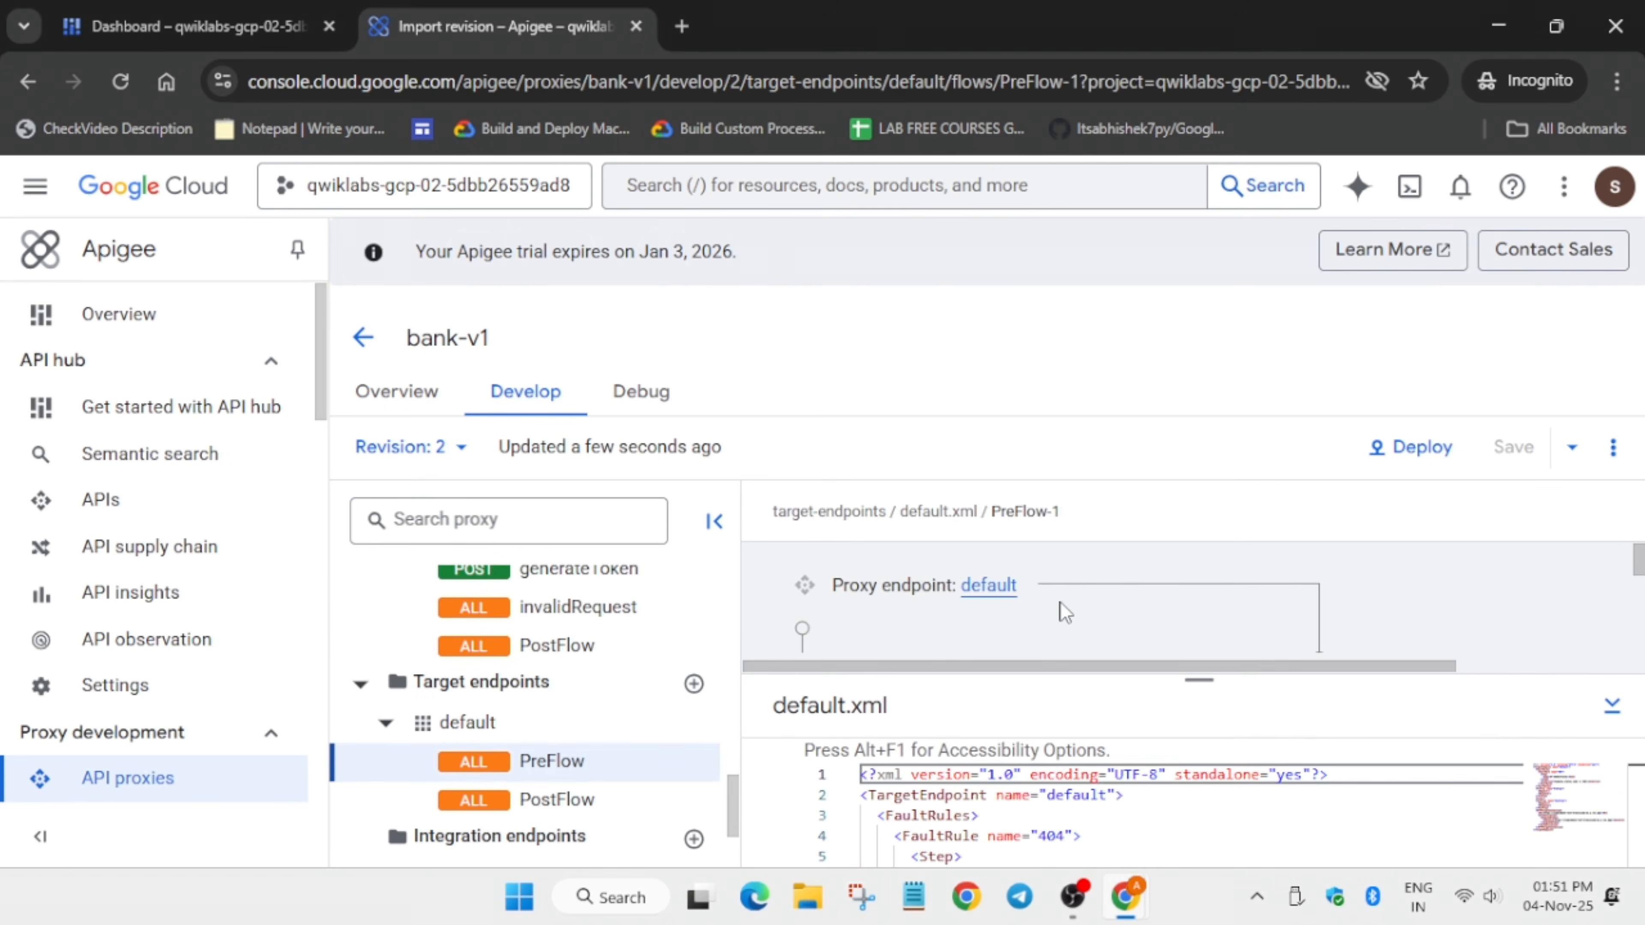
scroll(1060, 602, "down", 2)
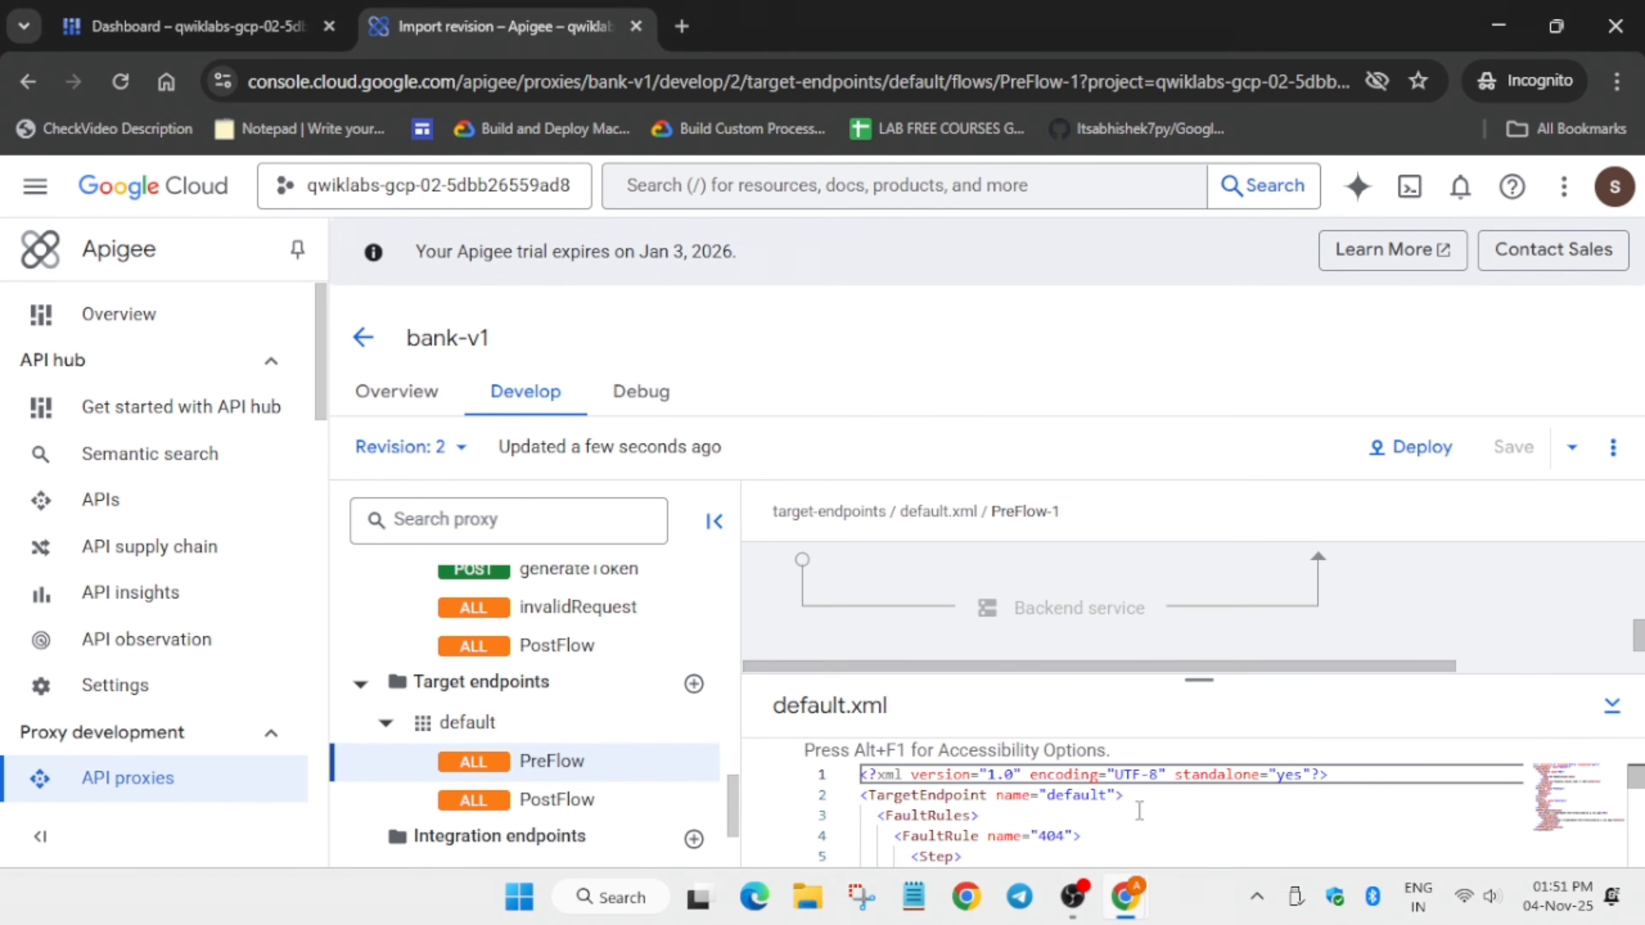
left_click(1020, 818)
scroll(1020, 818, "down", 2)
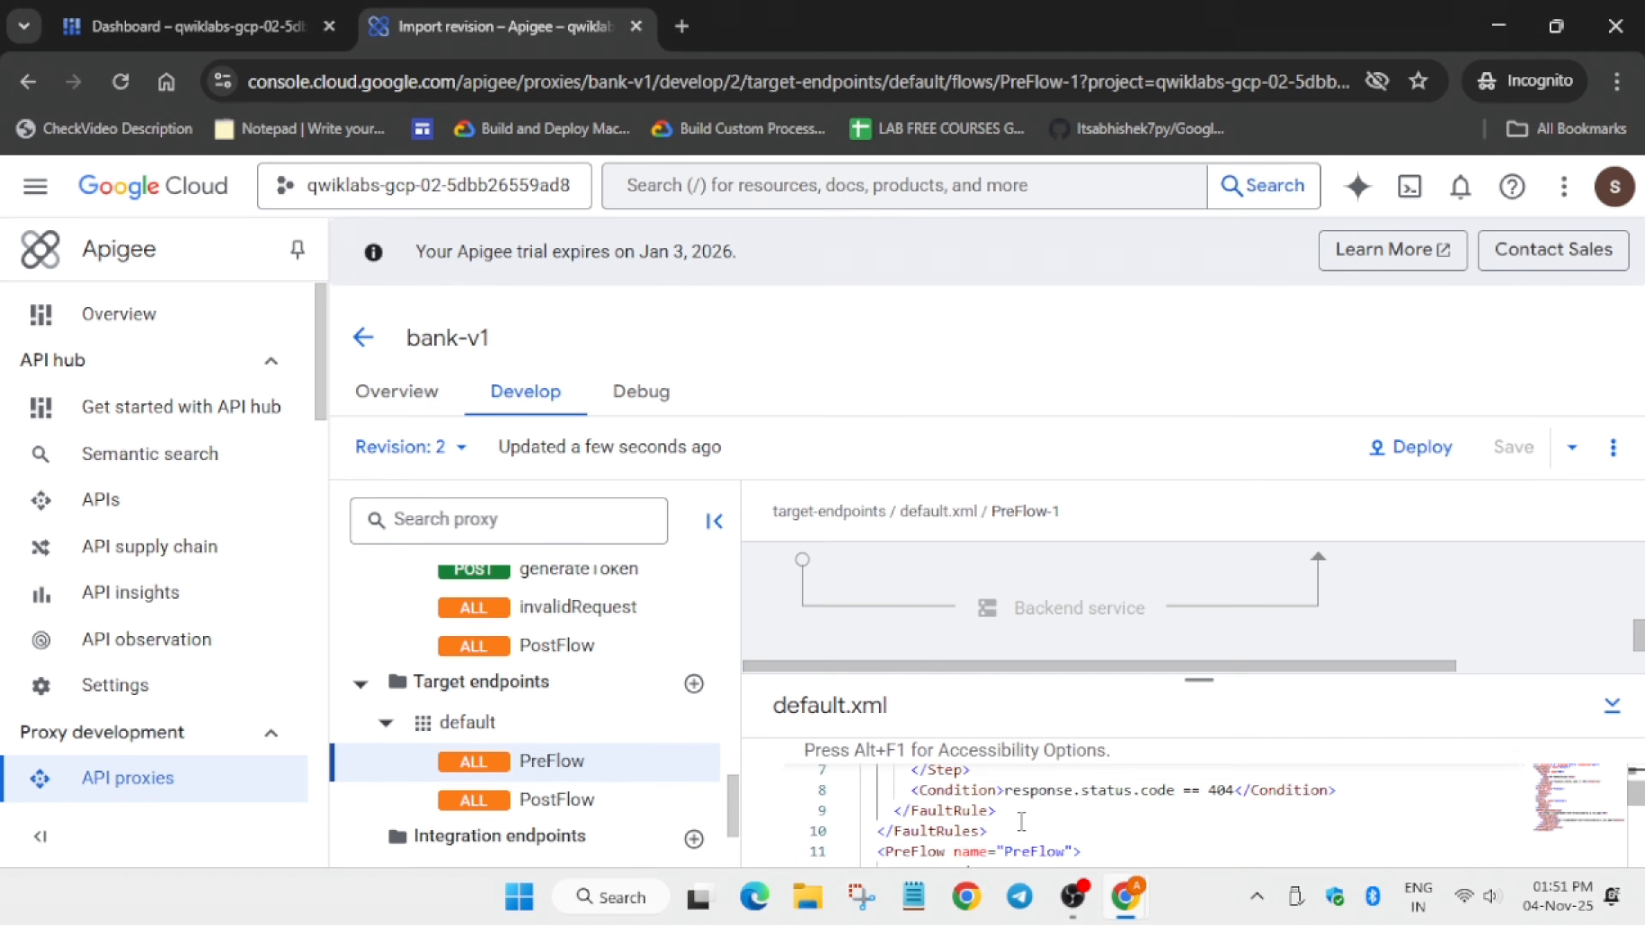
scroll(1019, 818, "up", 2)
left_click_drag(1199, 680, 1198, 487)
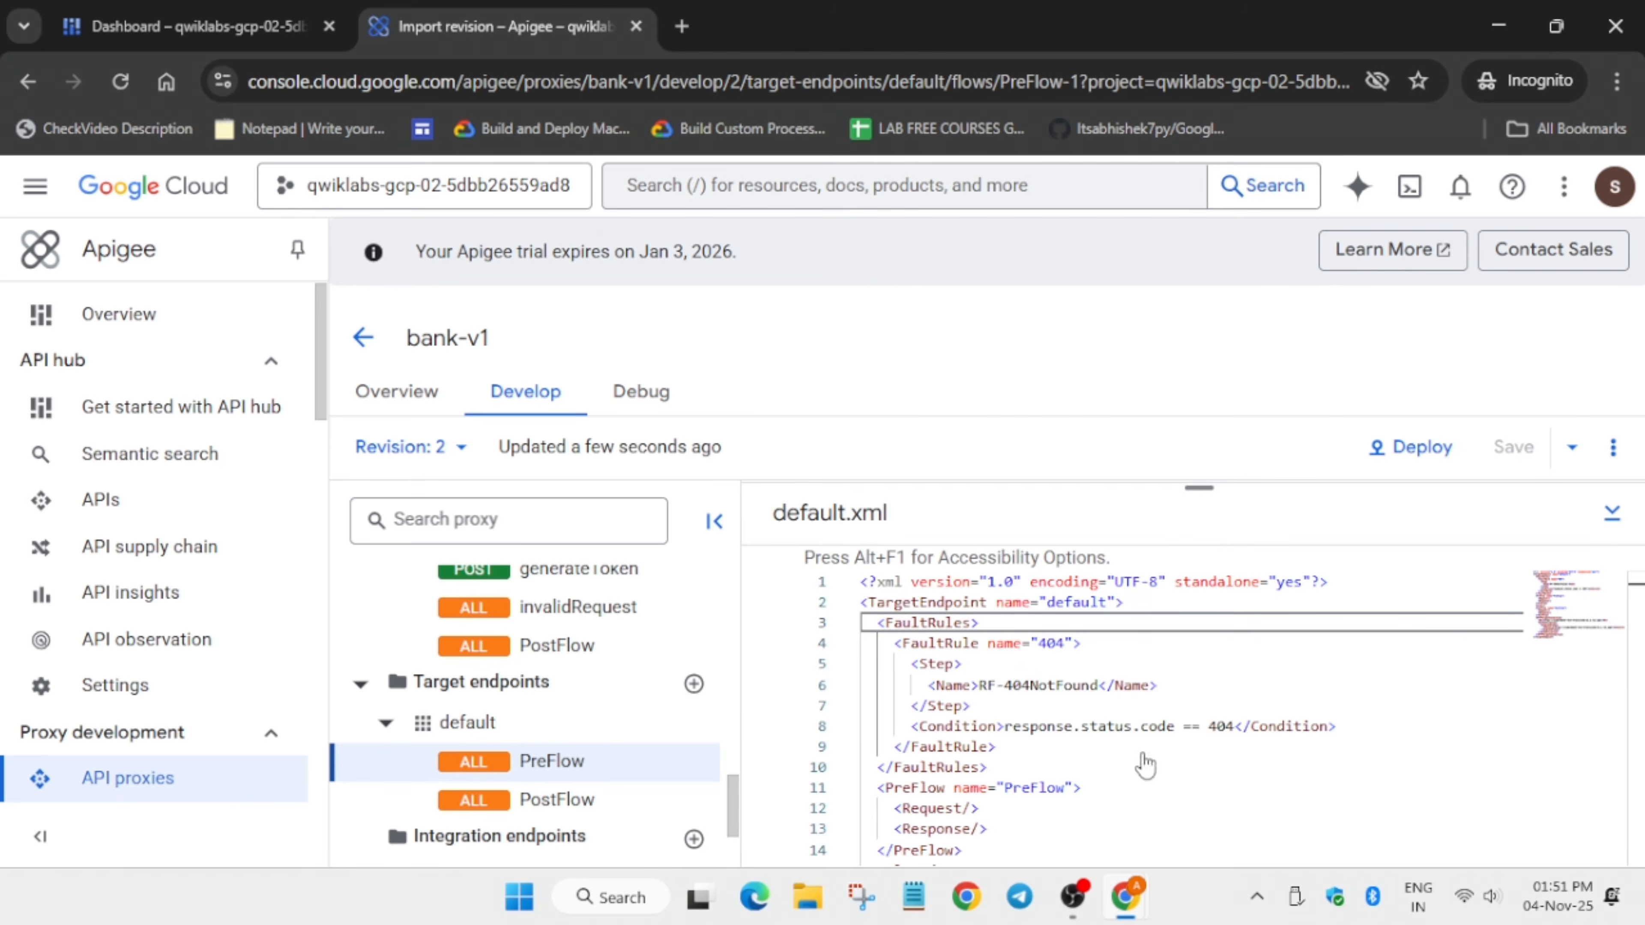
left_click(45, 410)
scroll(1075, 705, "down", 5)
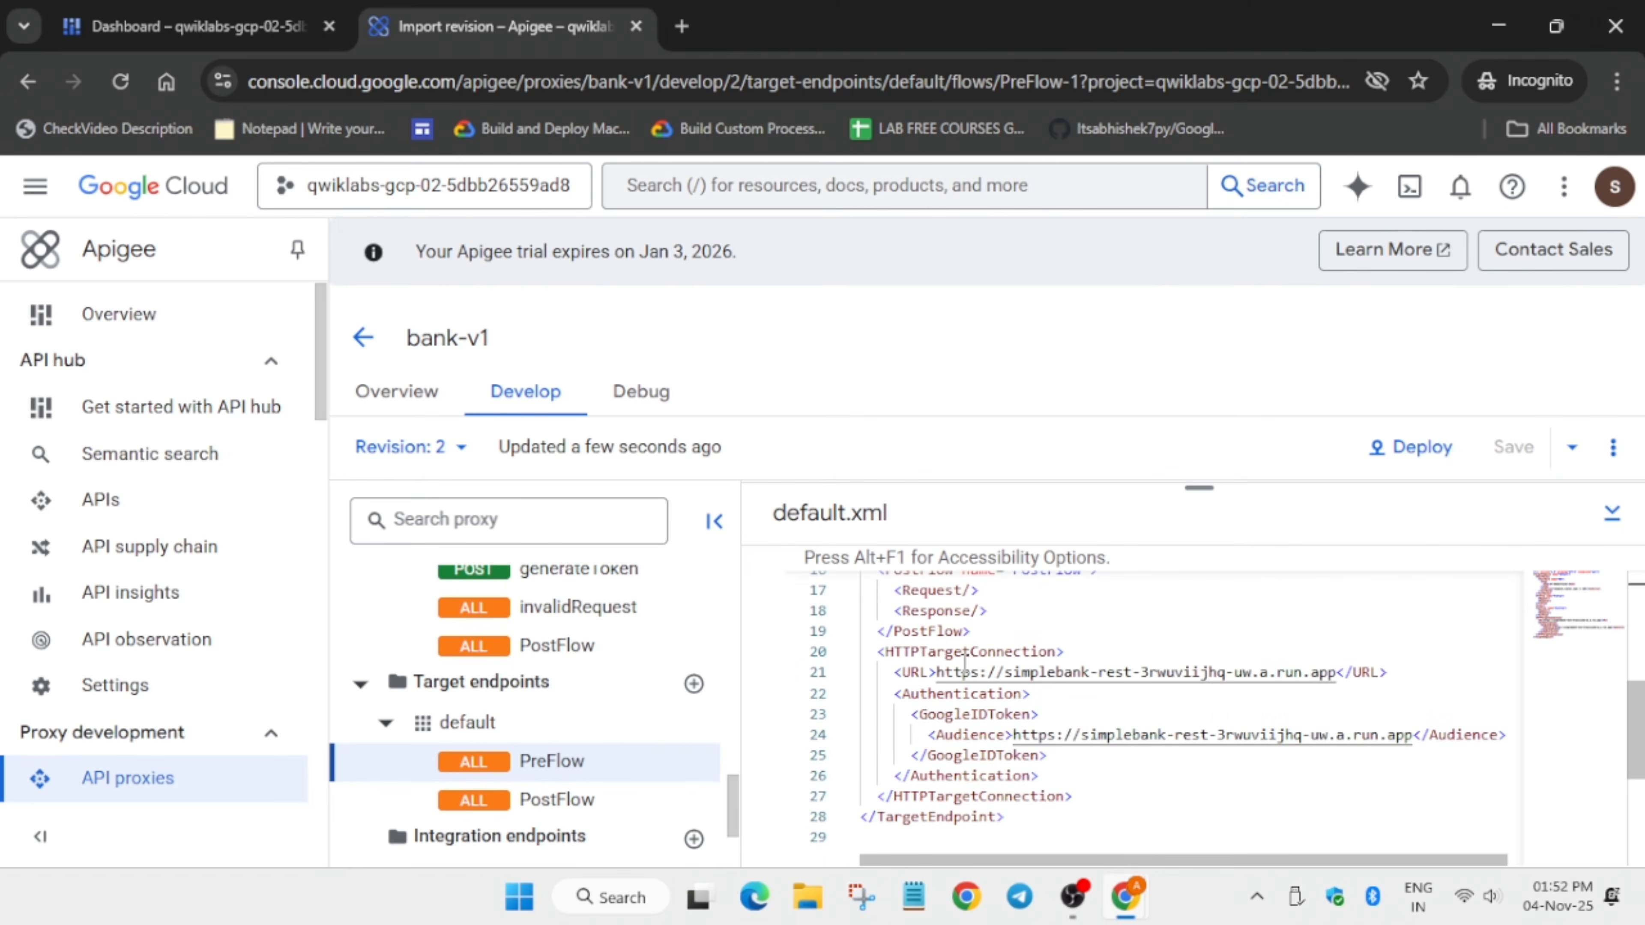
left_click(155, 26)
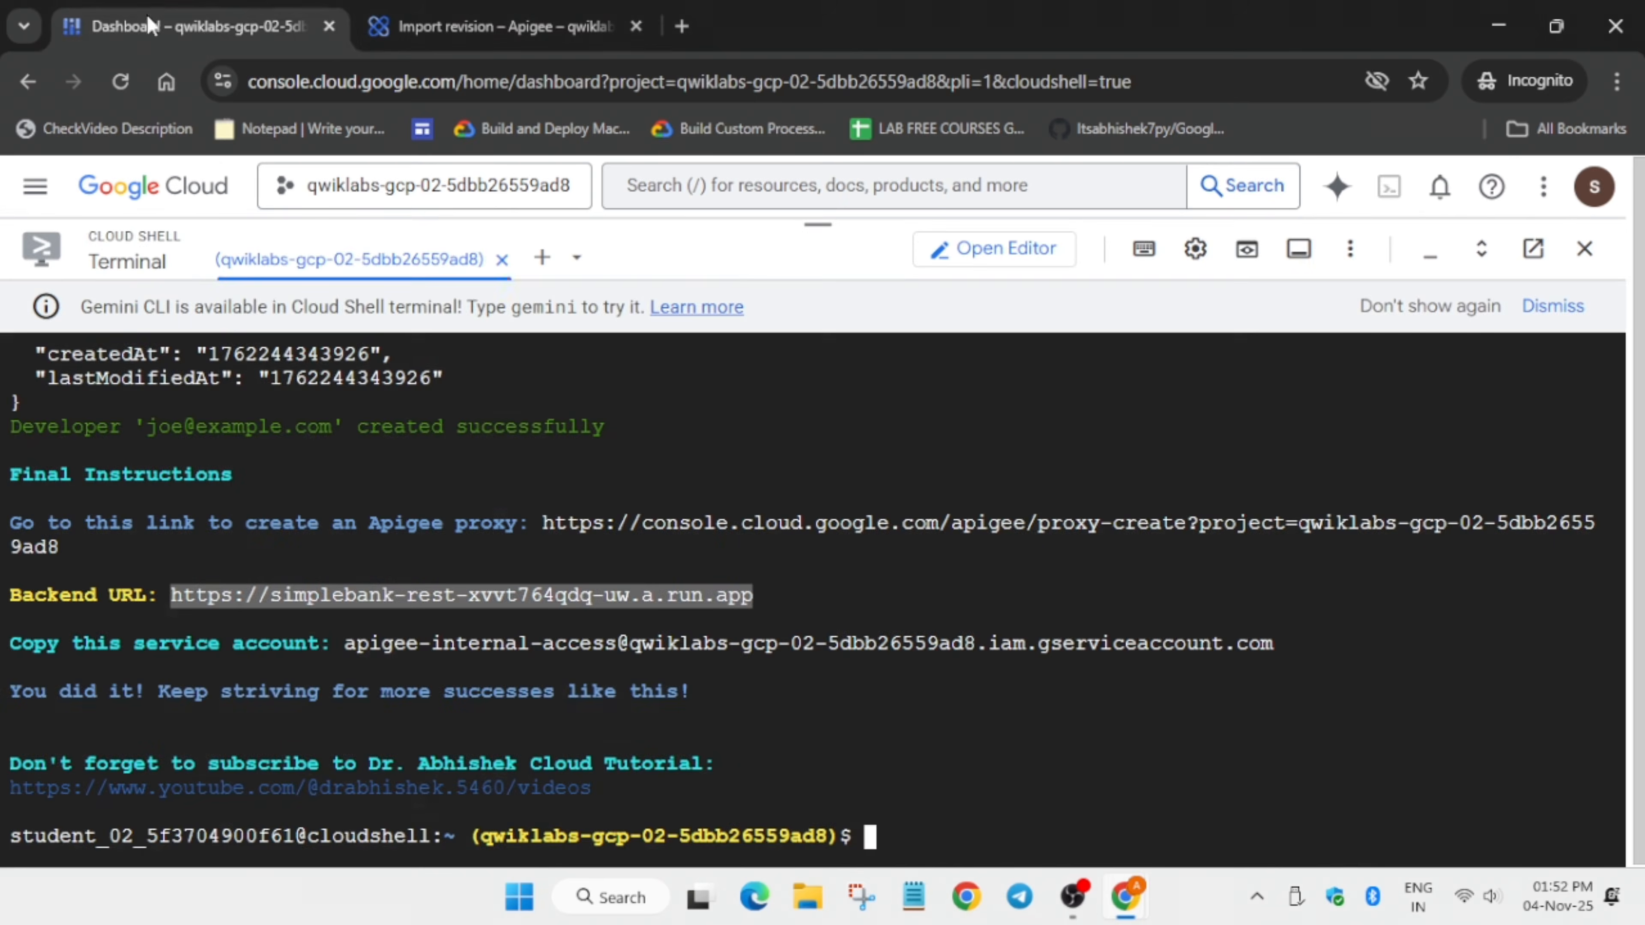
left_click(176, 584)
left_click_drag(174, 595, 745, 602)
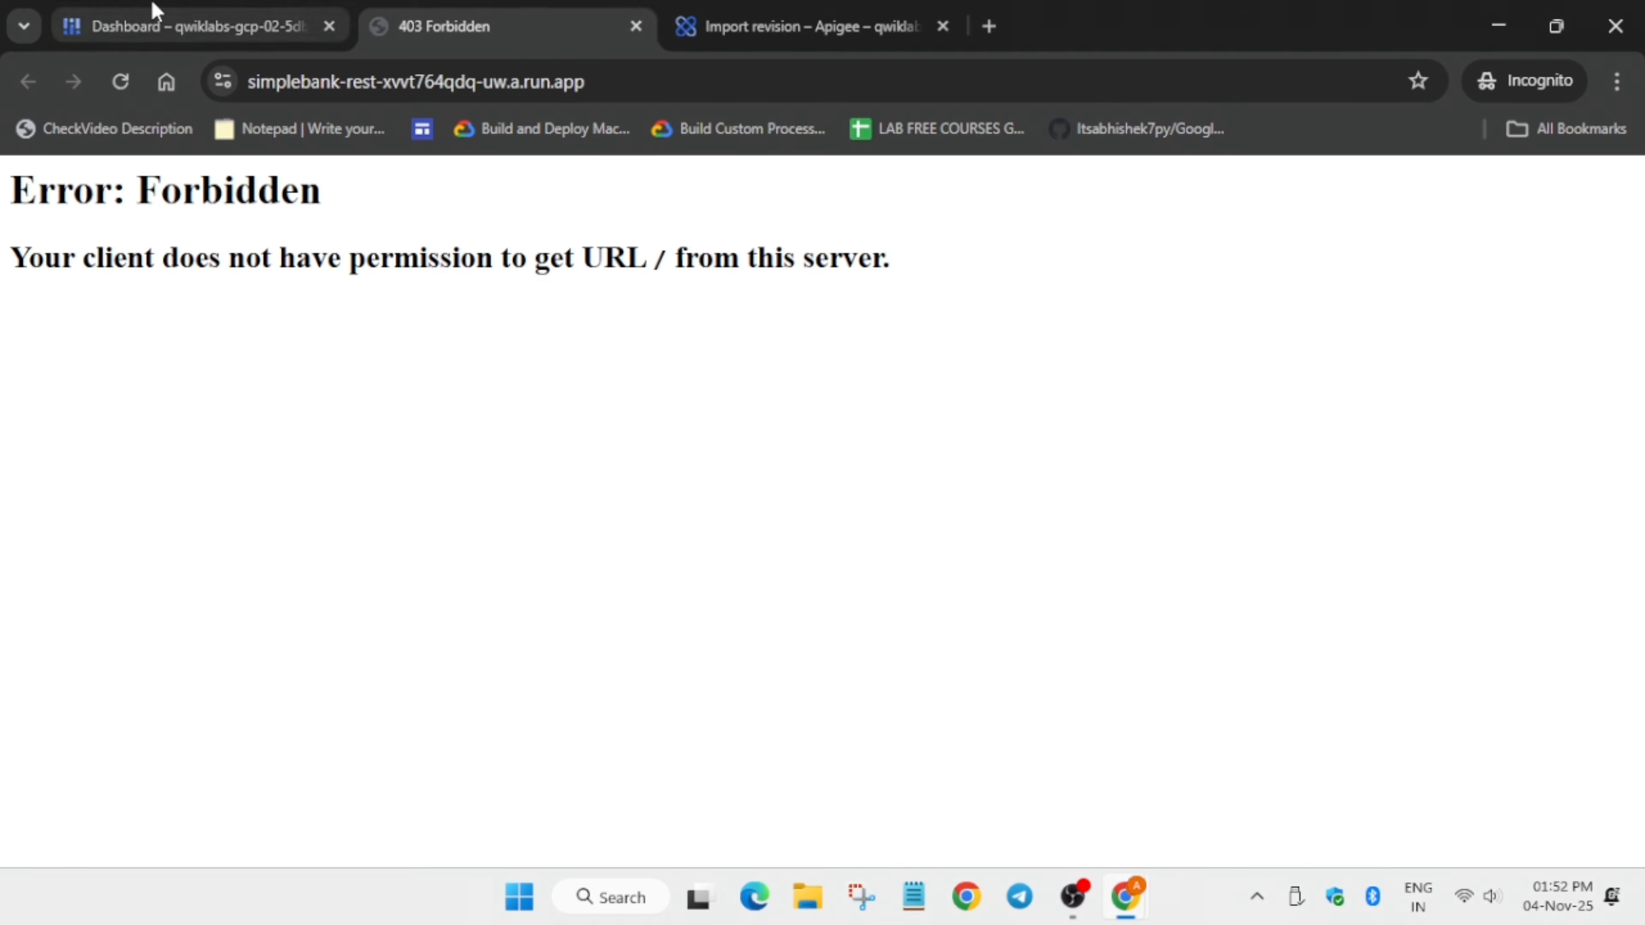
left_click(149, 15)
left_click_drag(169, 595, 757, 609)
key("ctrl+c")
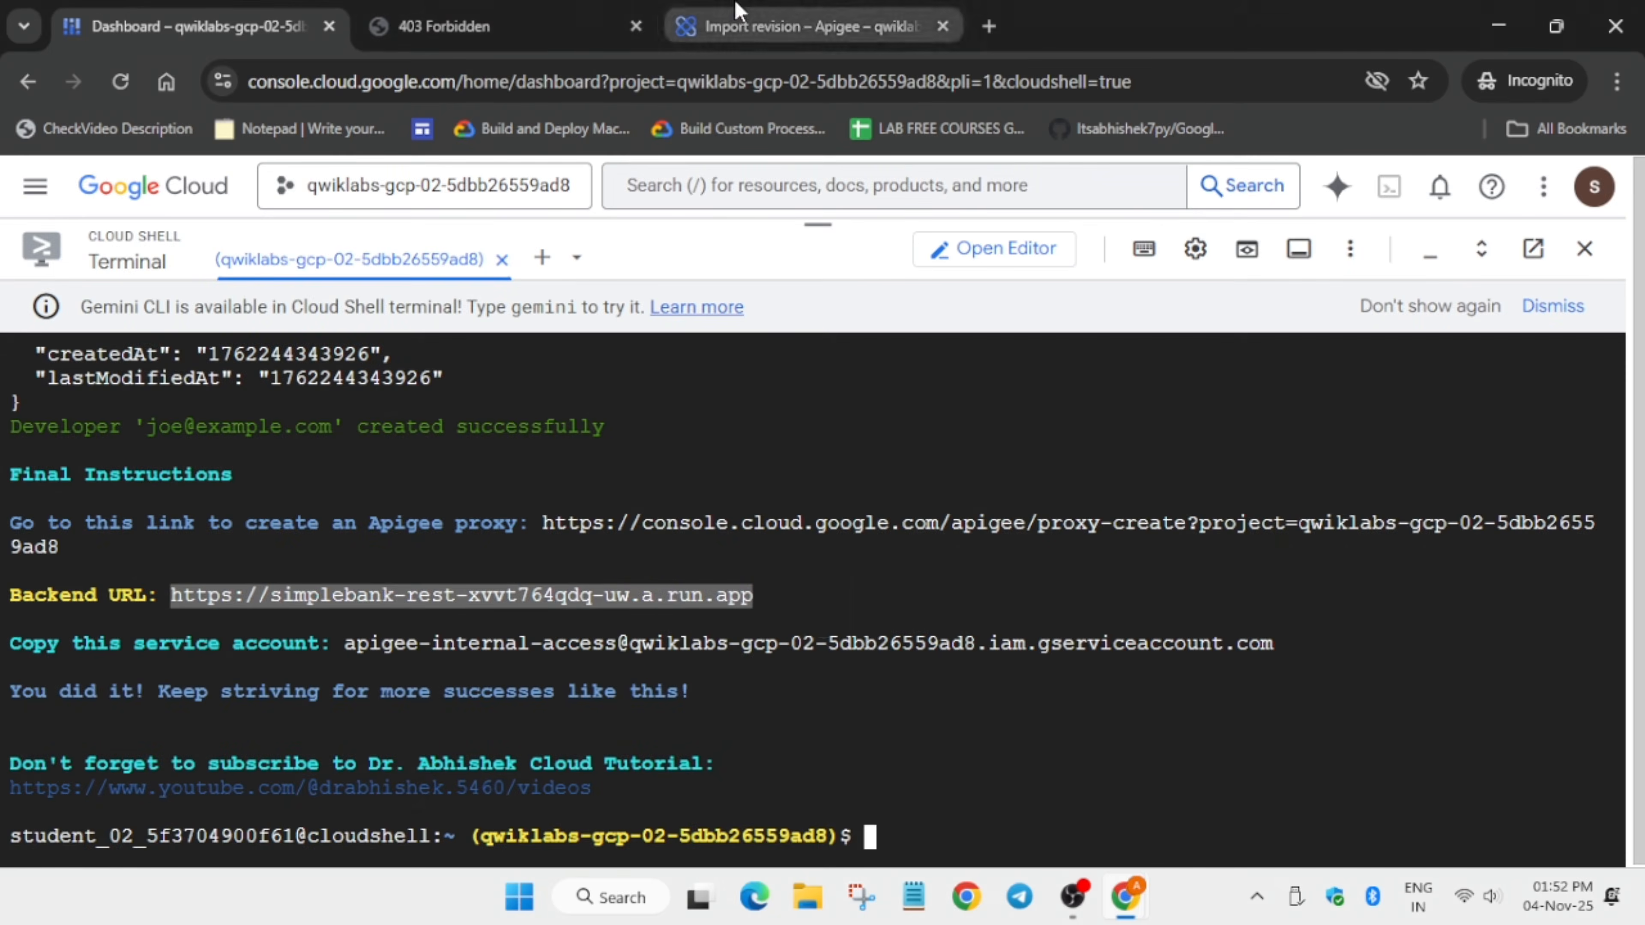
left_click(810, 27)
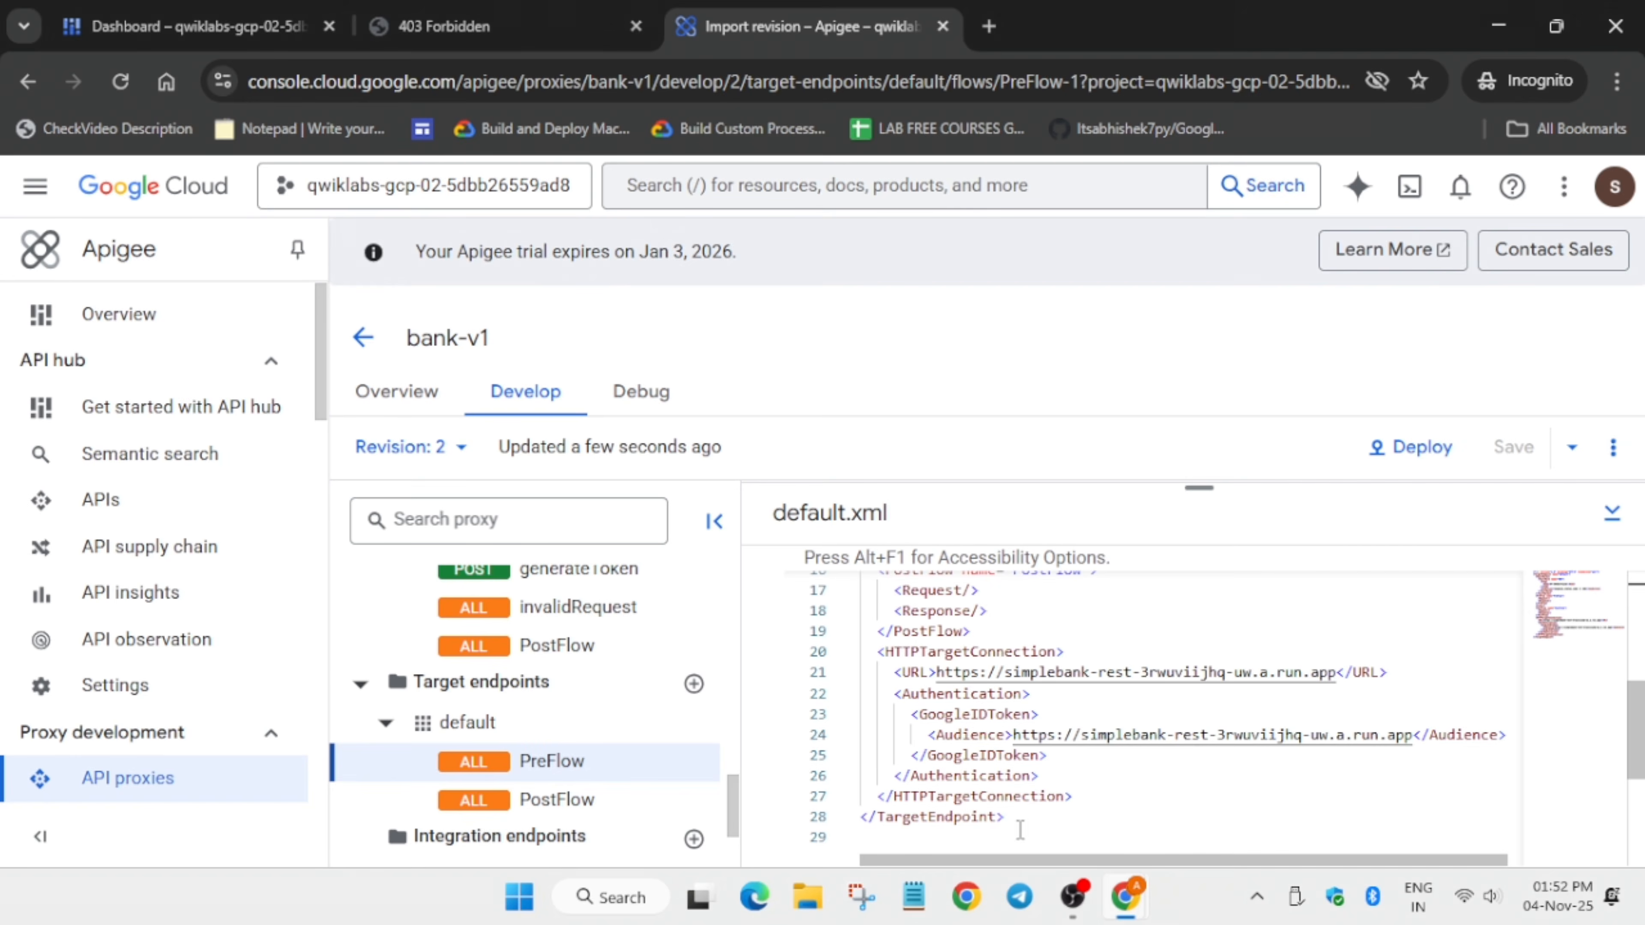
left_click(1339, 674)
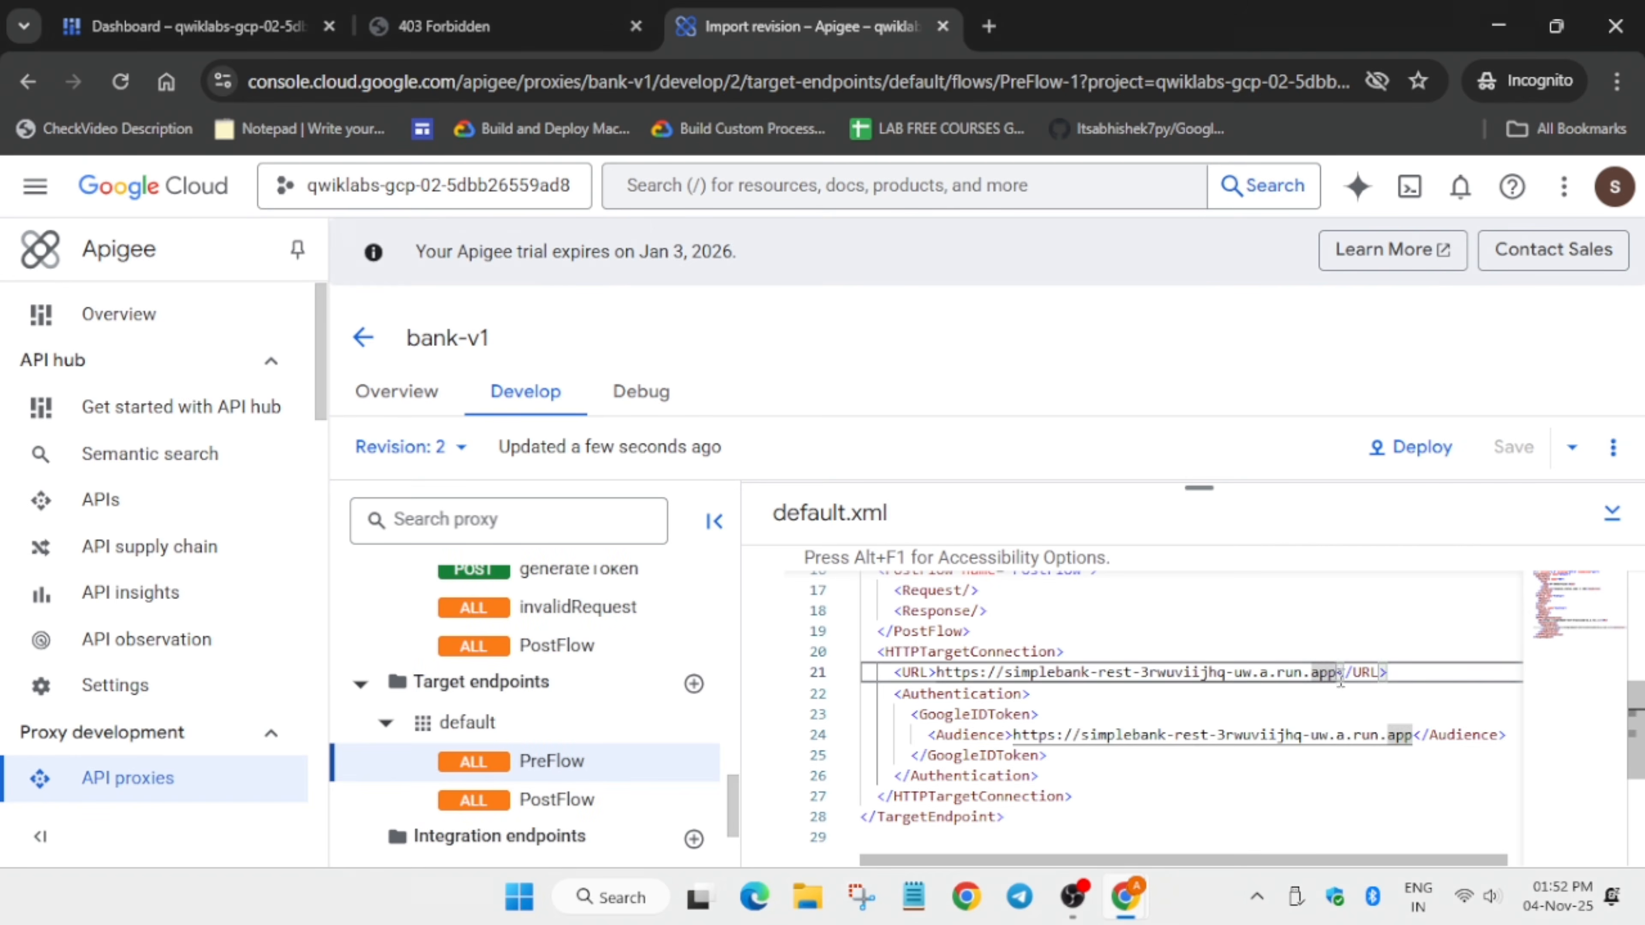
left_click(1413, 739)
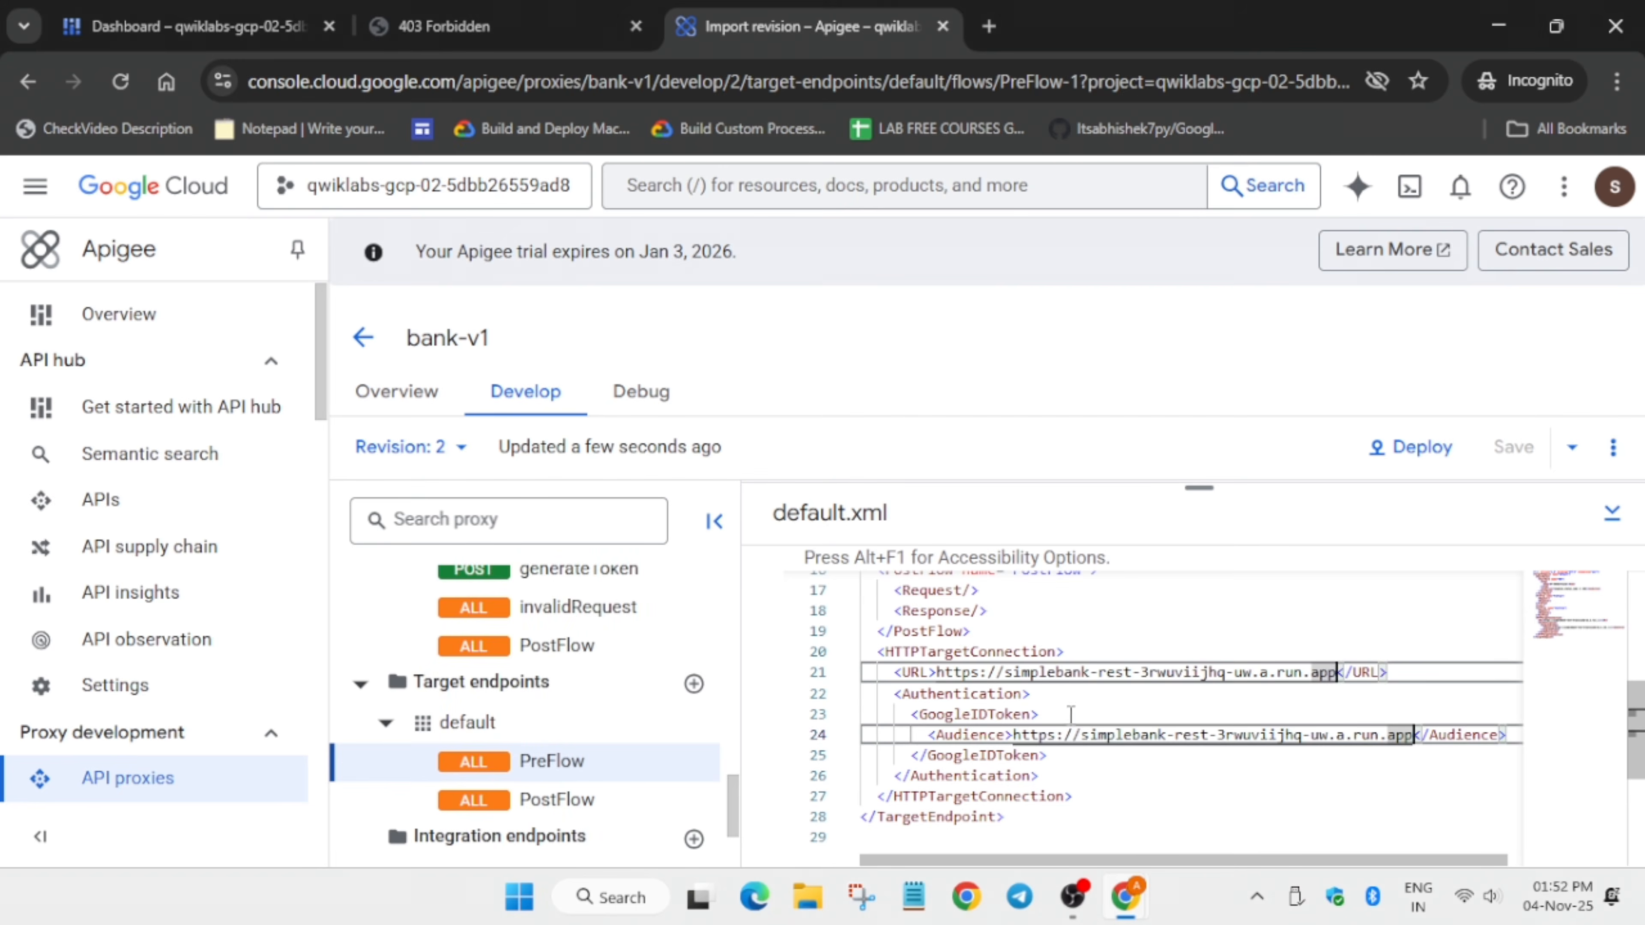
left_click(1083, 672)
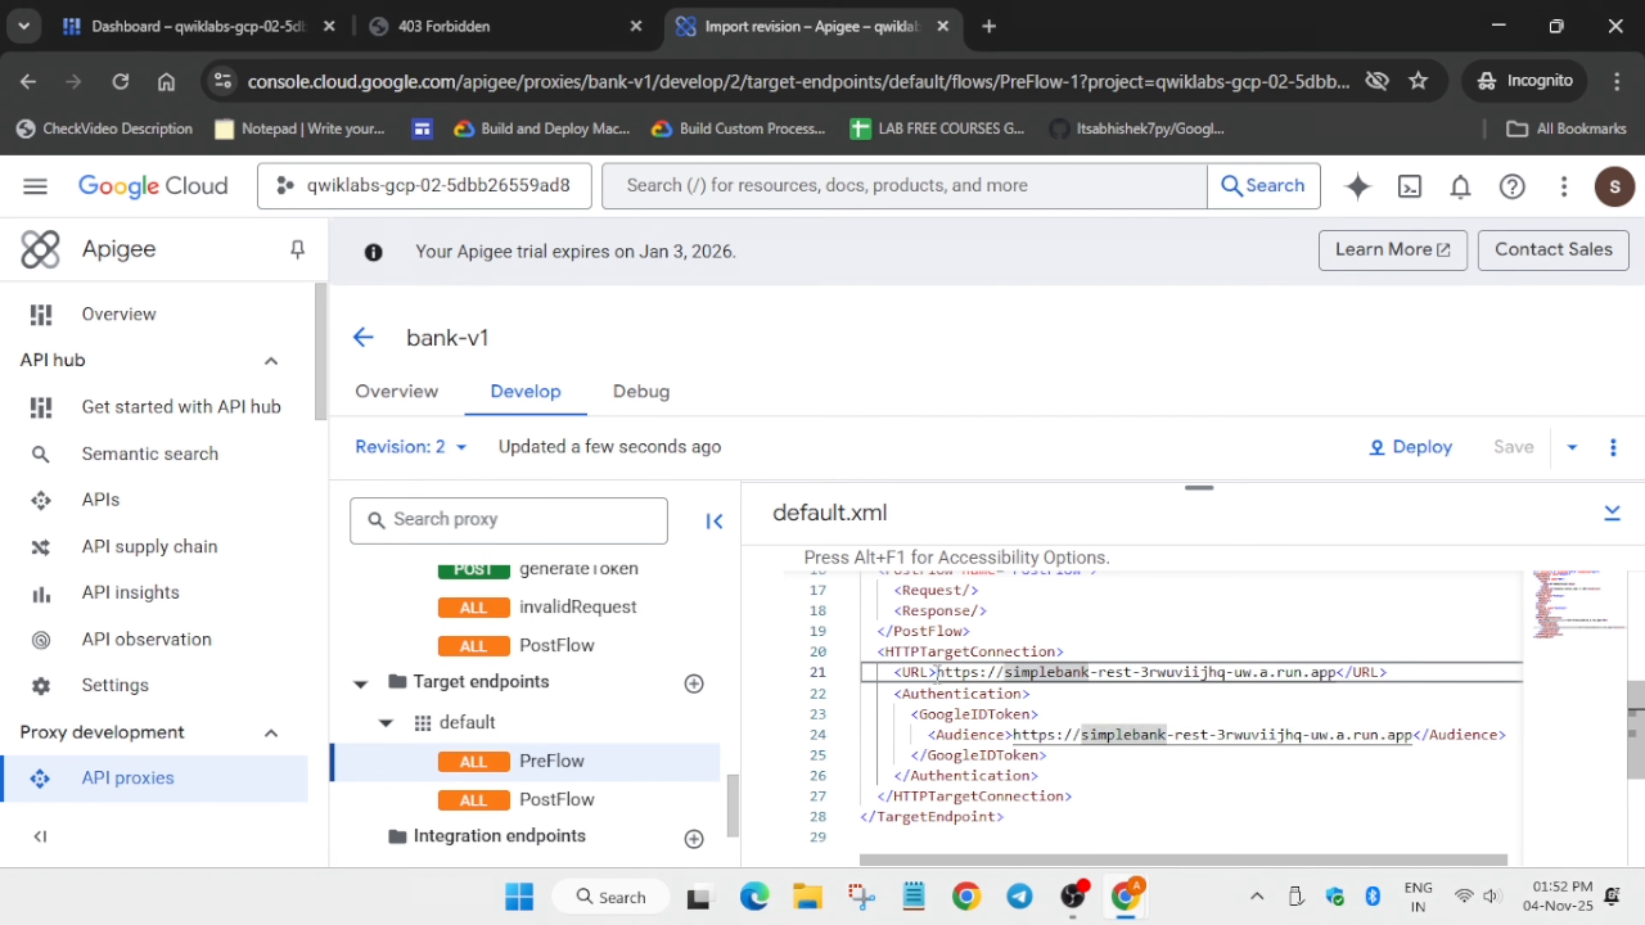
left_click_drag(937, 674, 1336, 675)
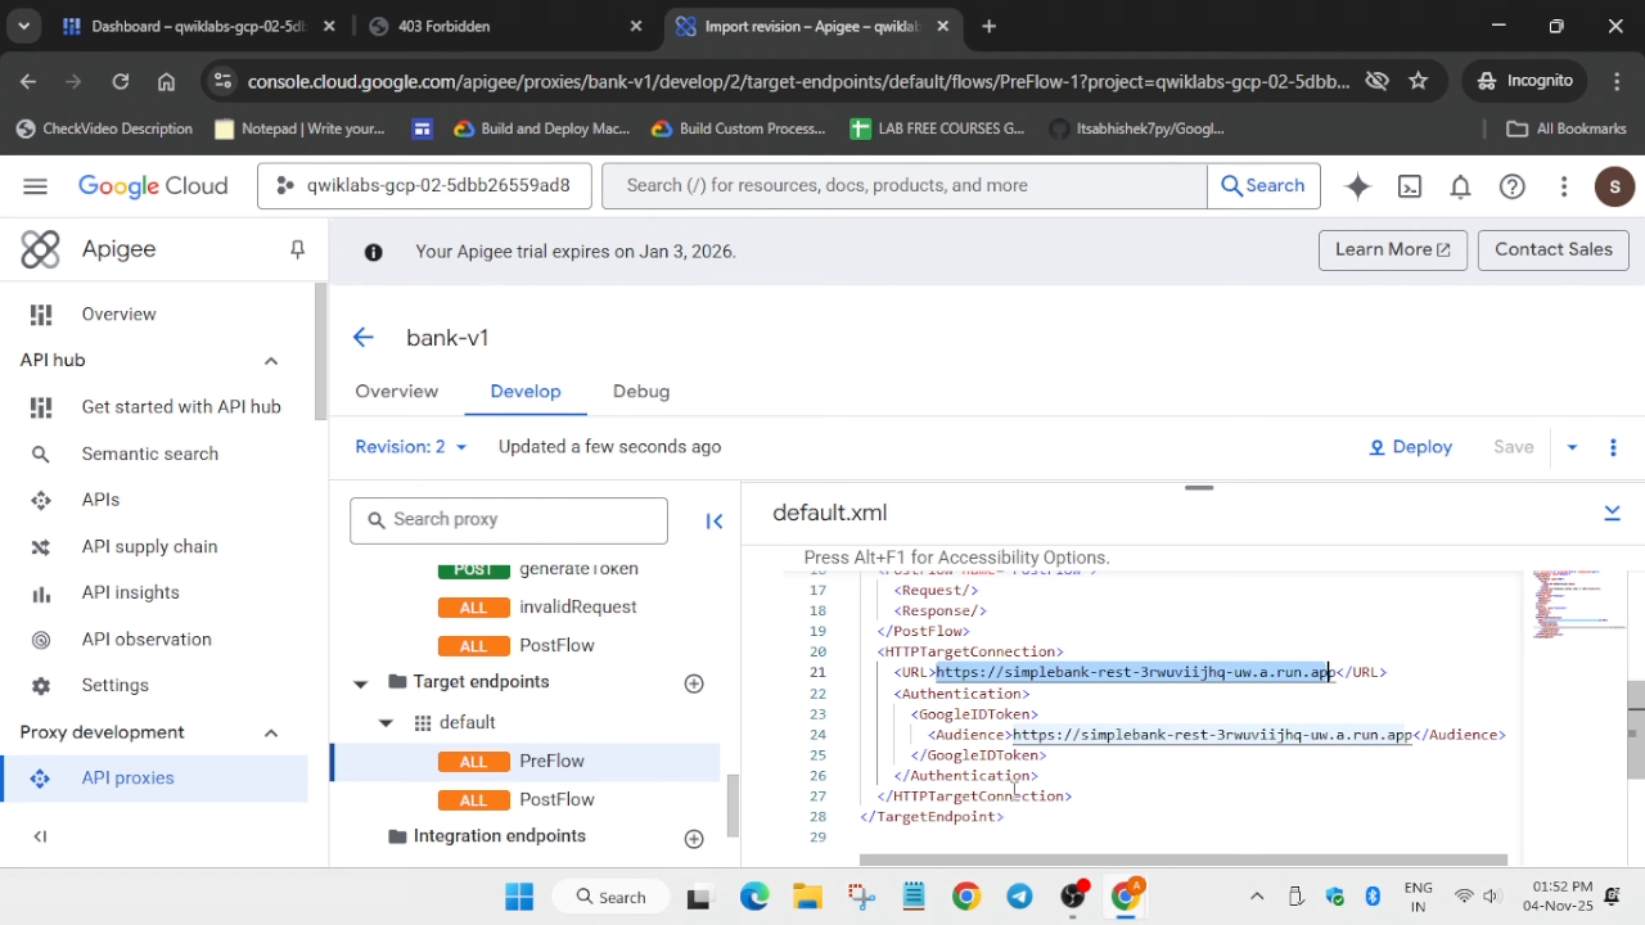
key("BackSpace")
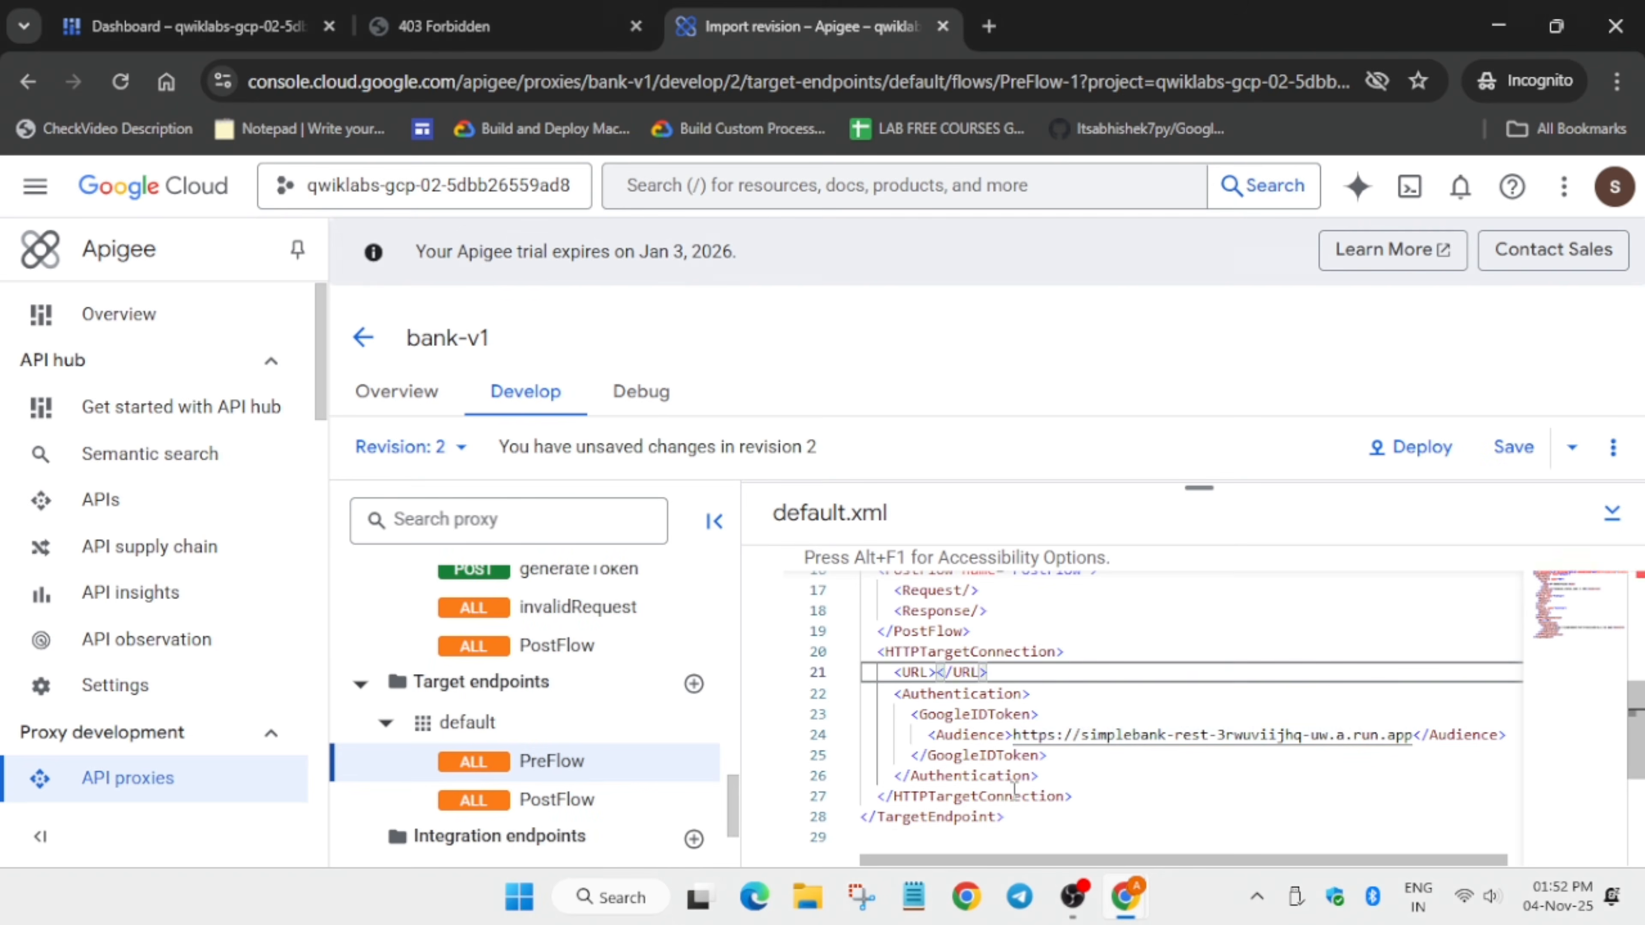
key("ctrl+v")
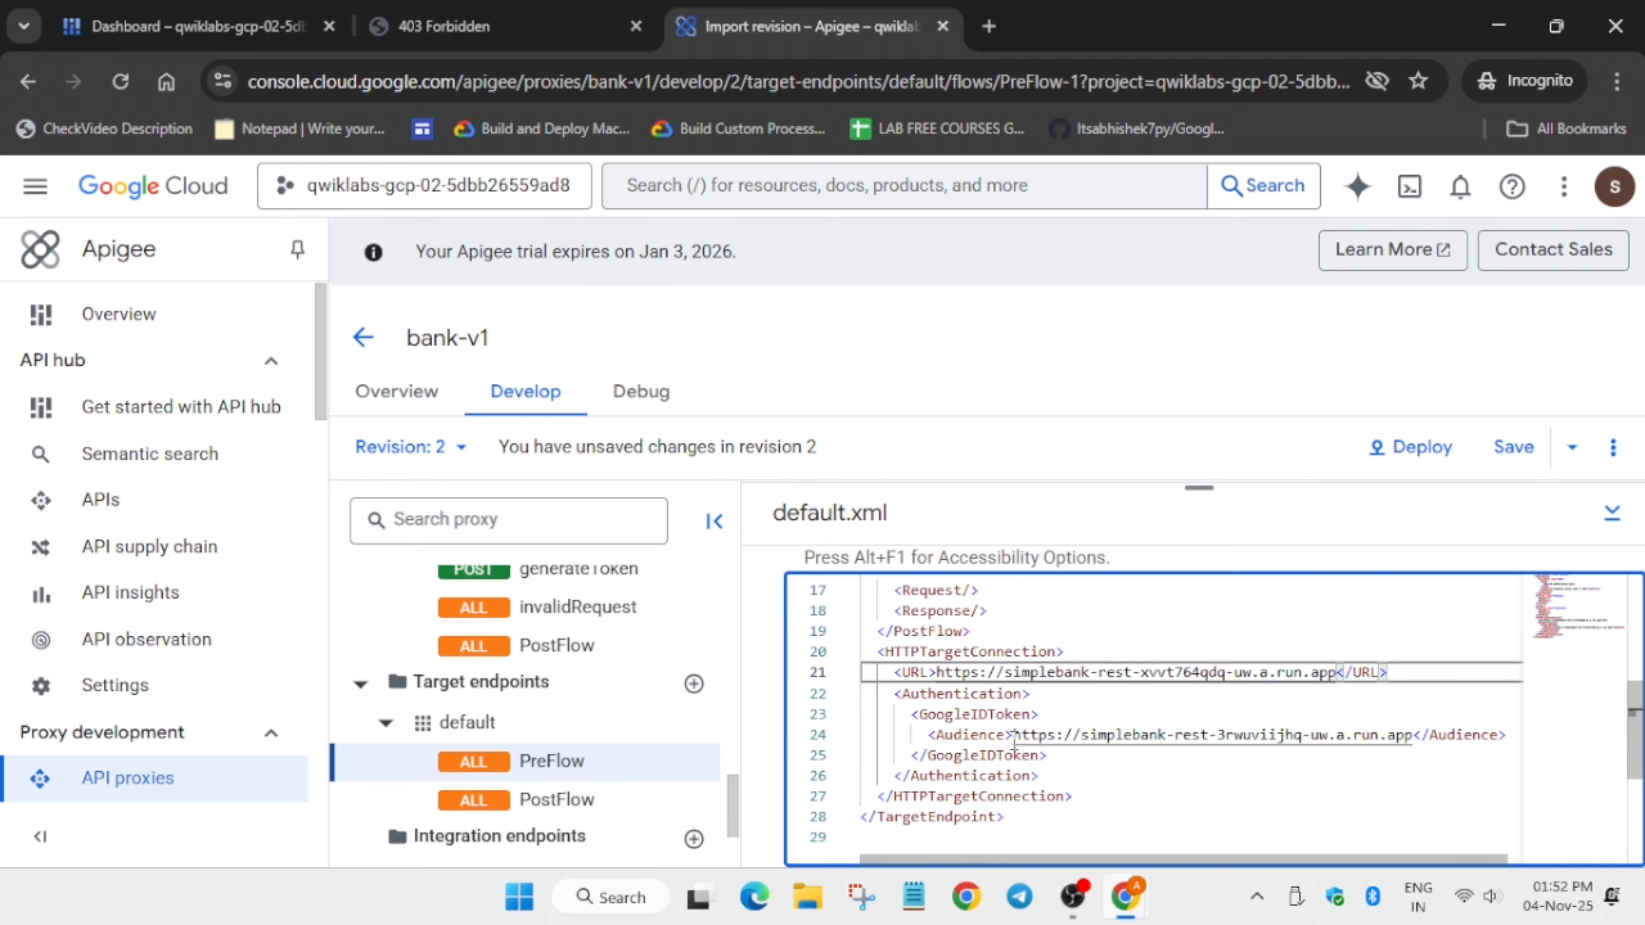
left_click_drag(1013, 737, 1416, 736)
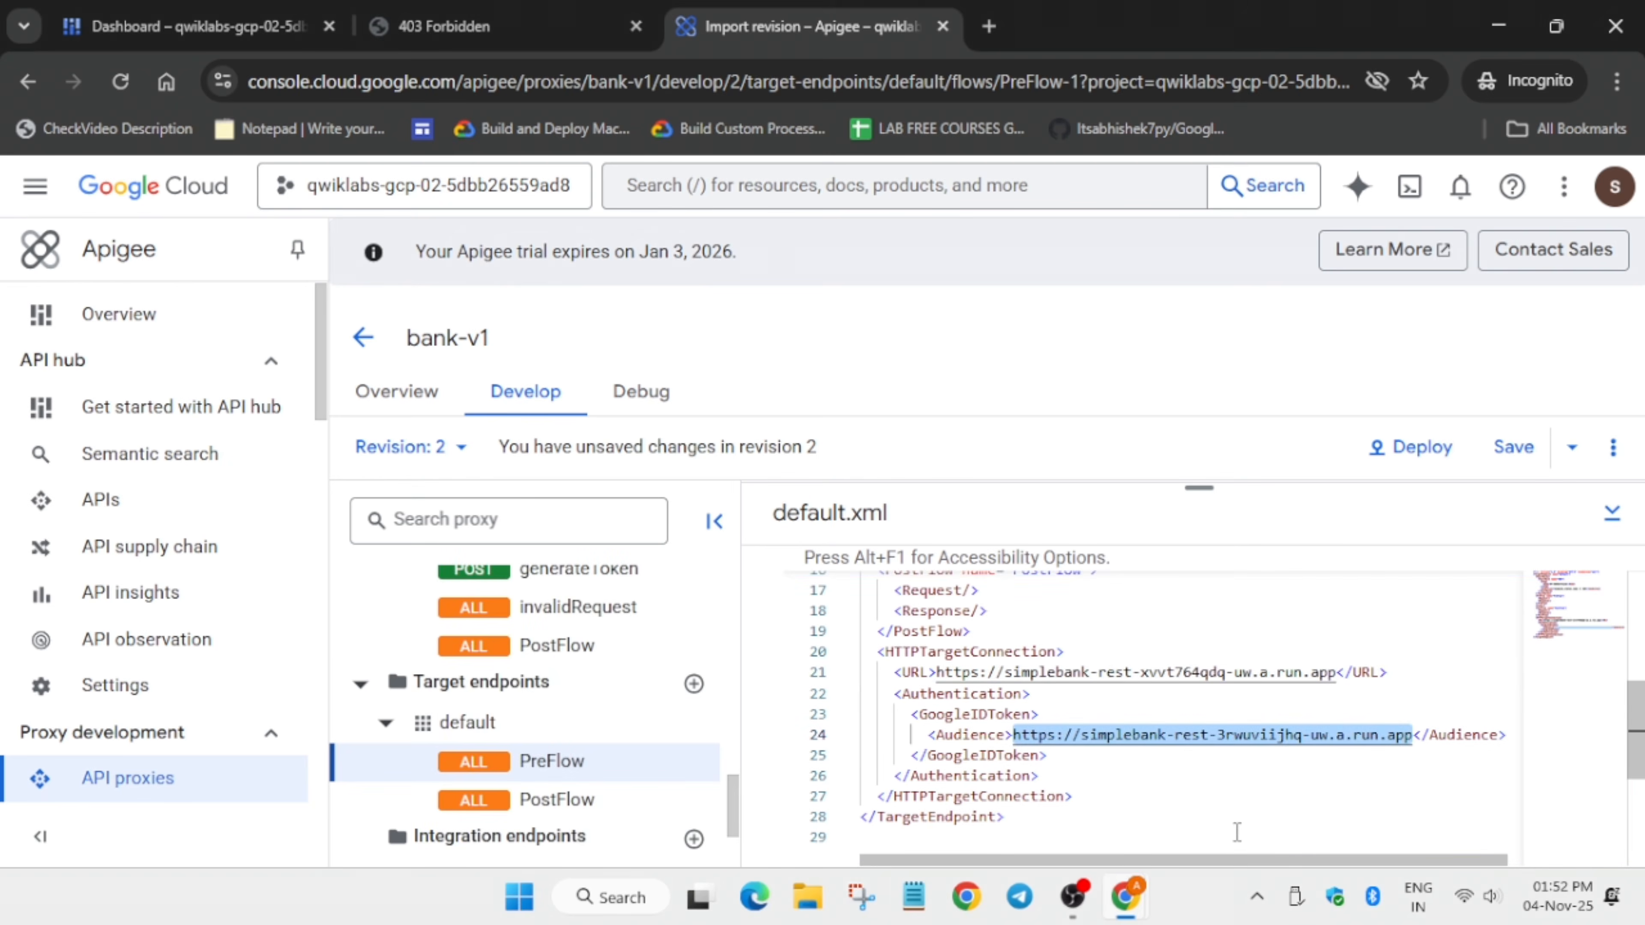
key("ctrl+v")
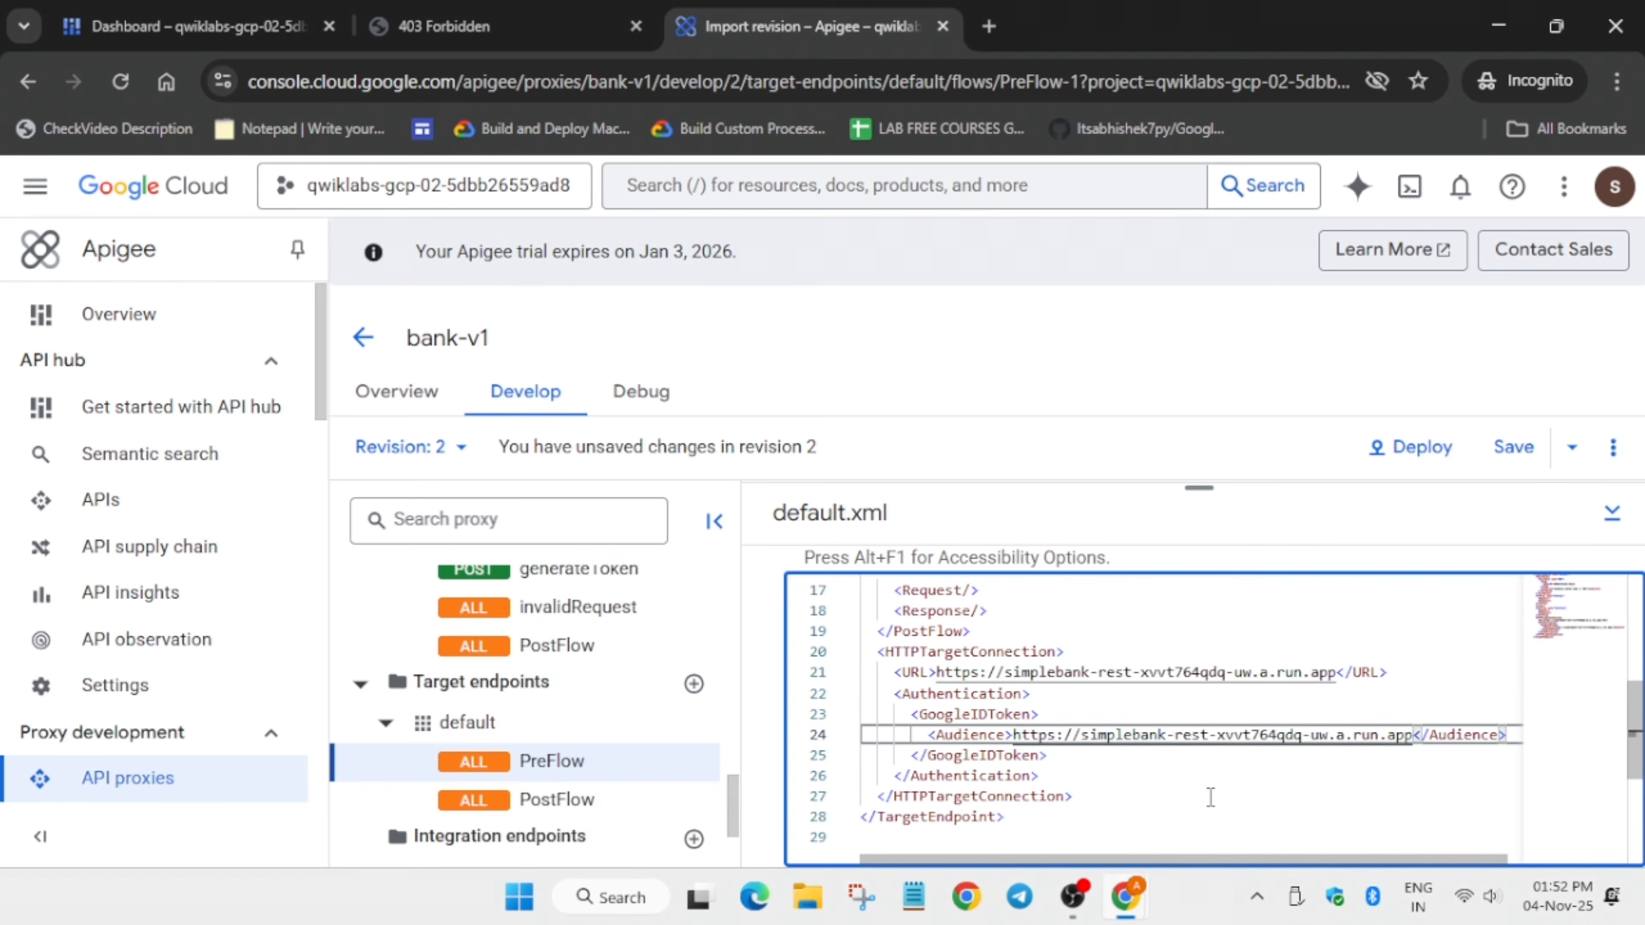
left_click(1211, 797)
scroll(1210, 797, "down", 1)
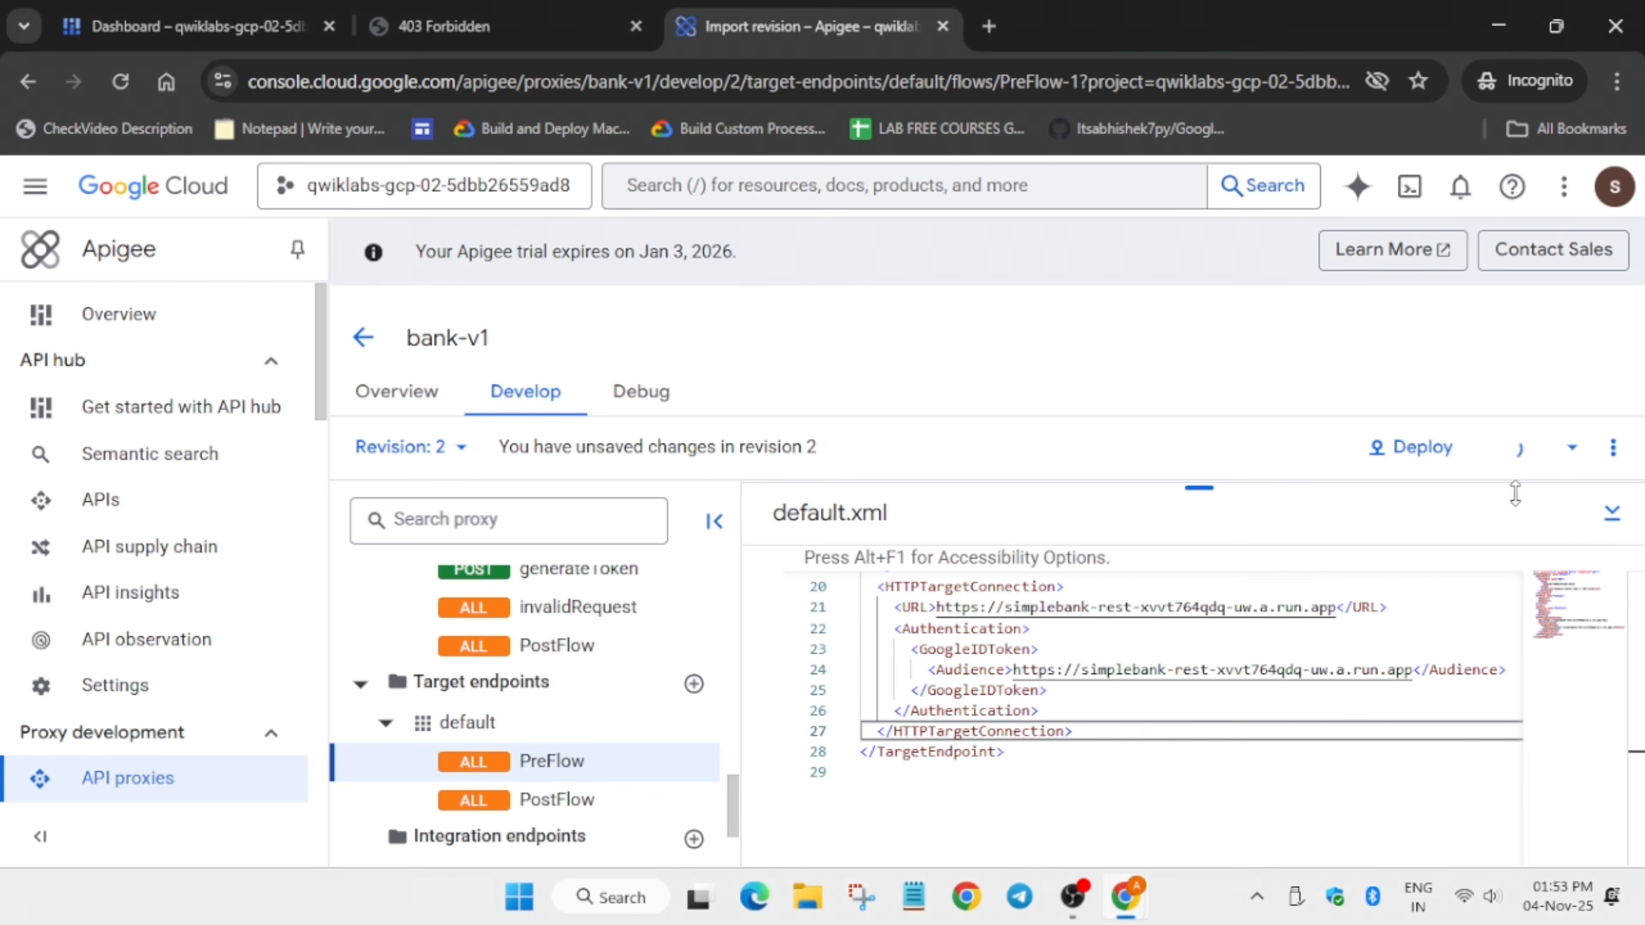
left_click(1513, 447)
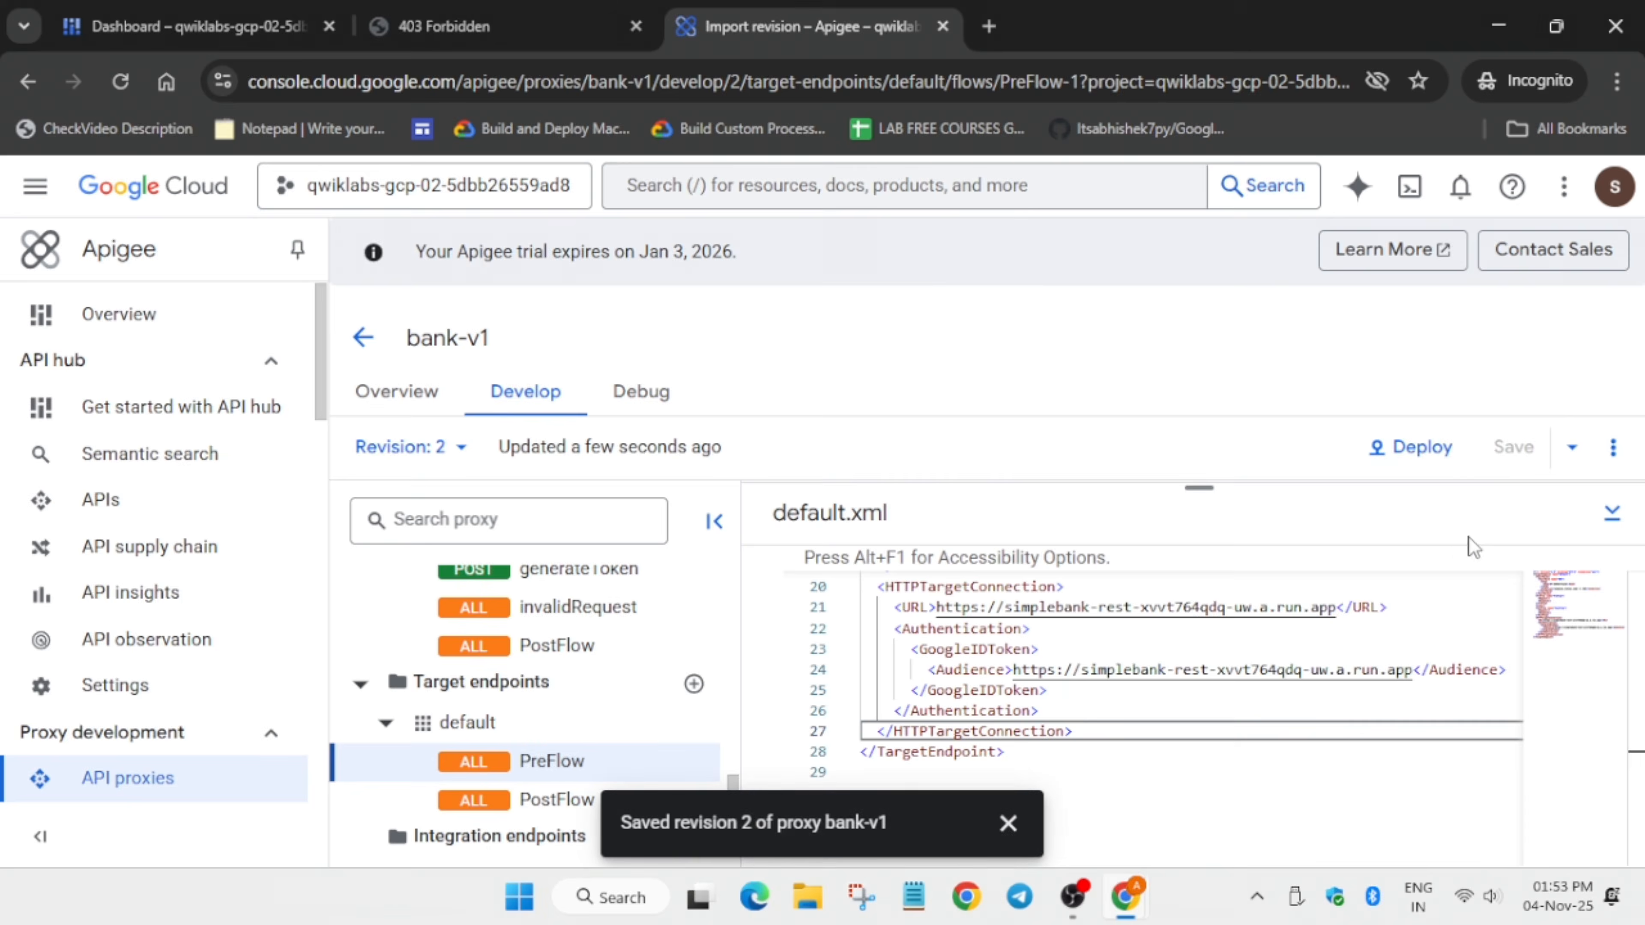
Step: Set up a deployment of bank-v1 with revision 2 and the eval environment
left_click(1413, 447)
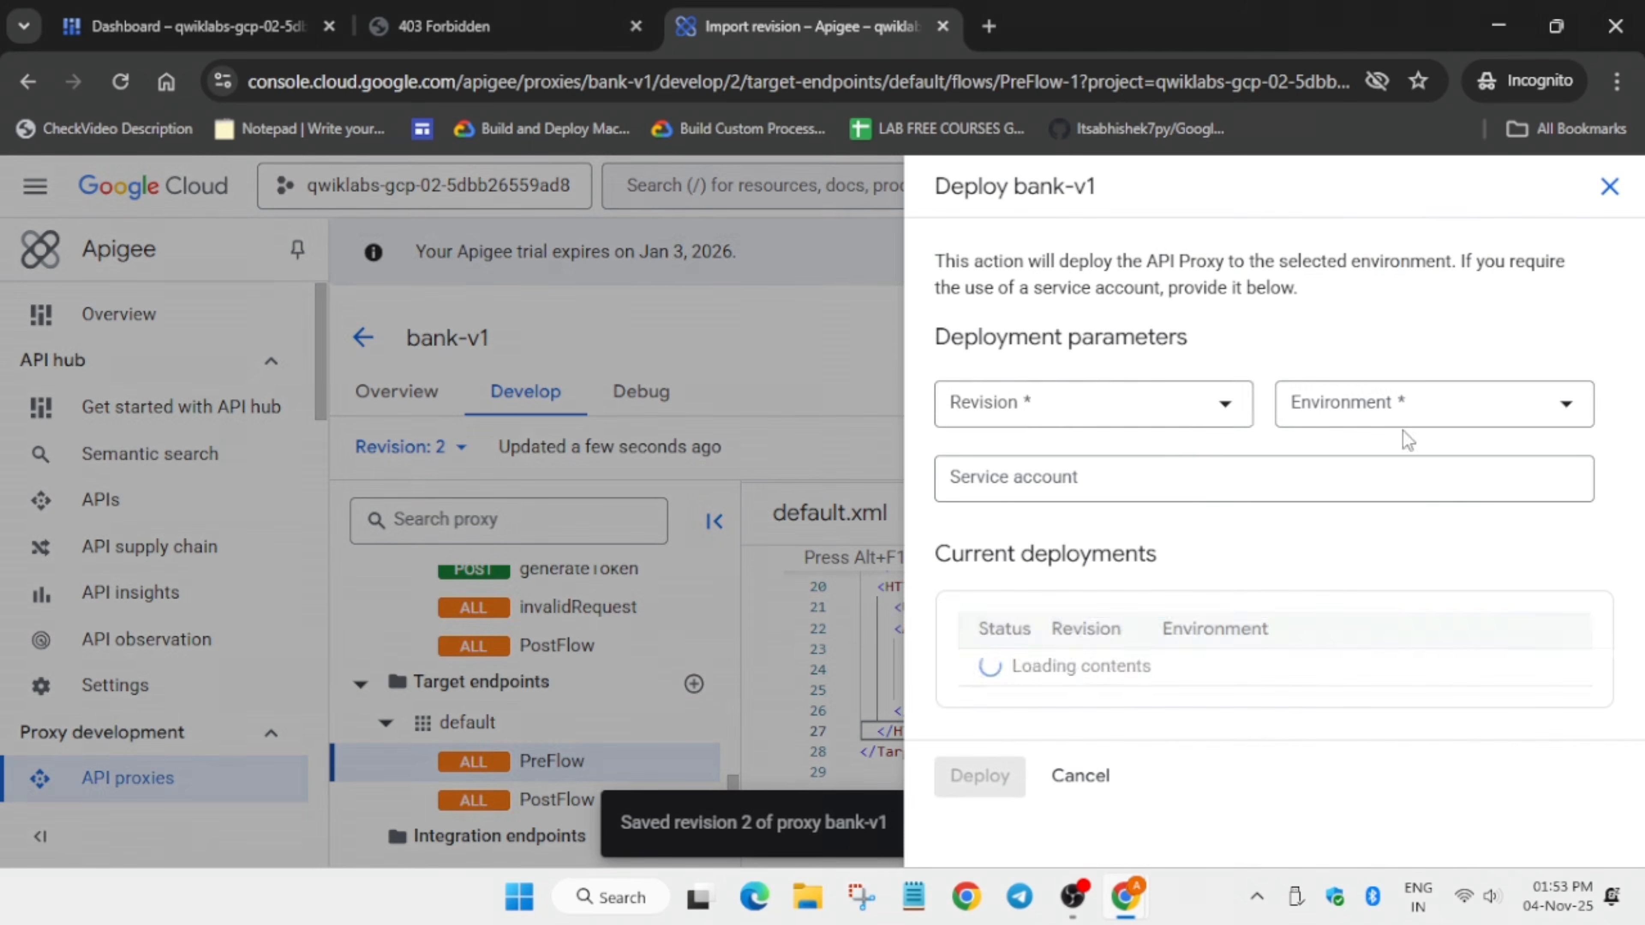
left_click(1468, 416)
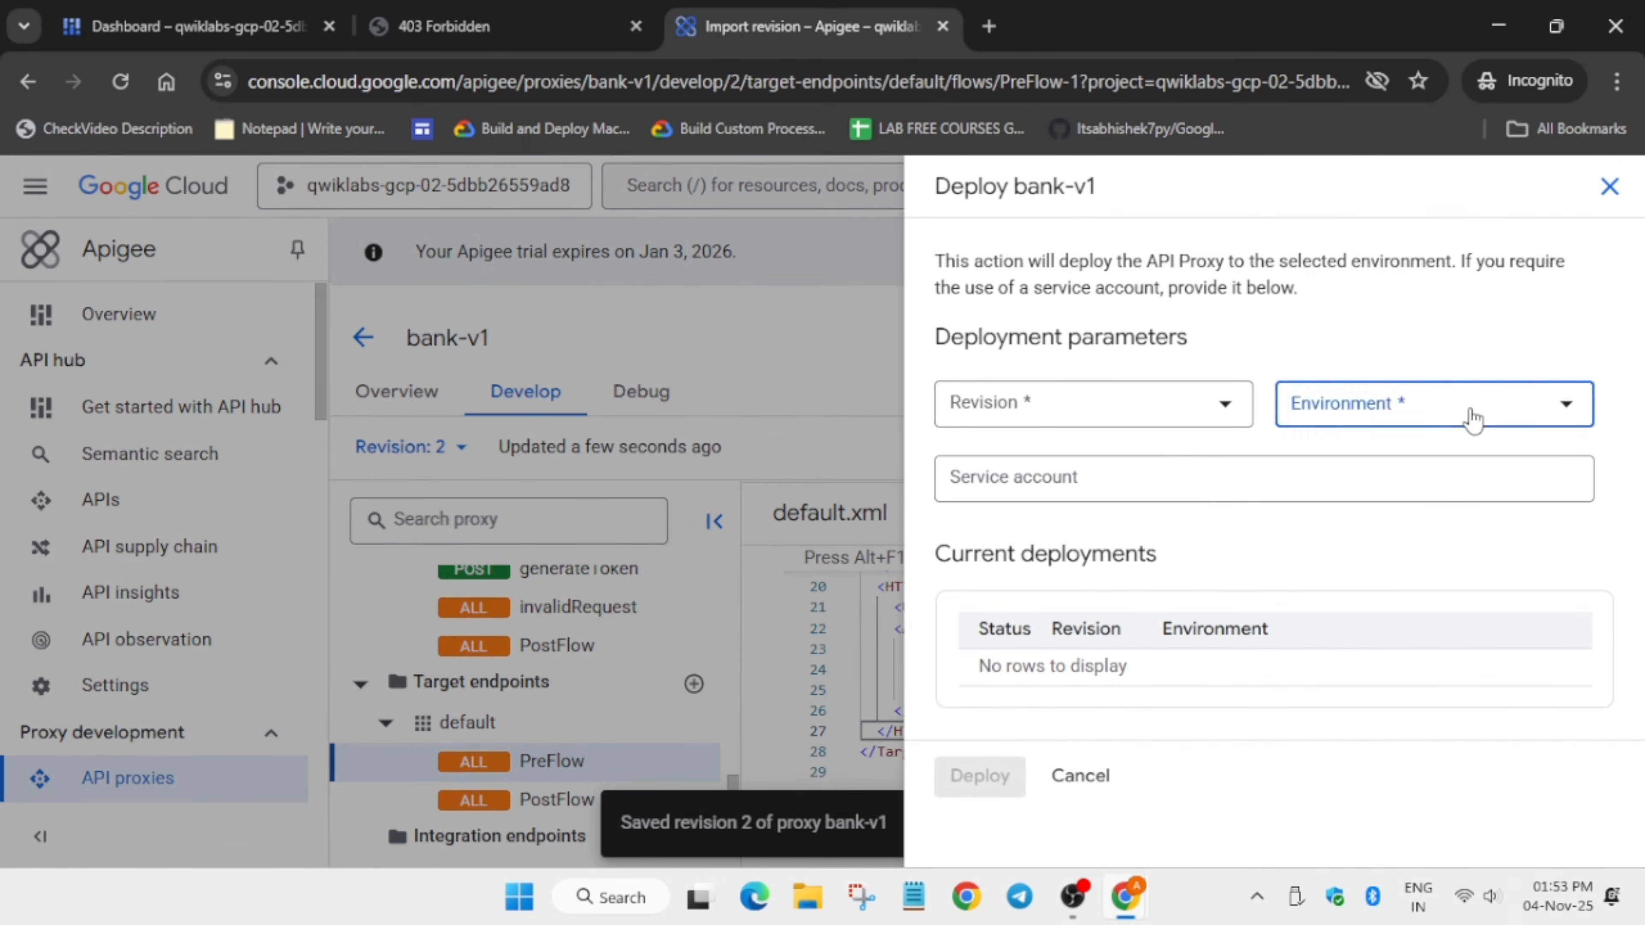
left_click(1161, 425)
left_click(1160, 426)
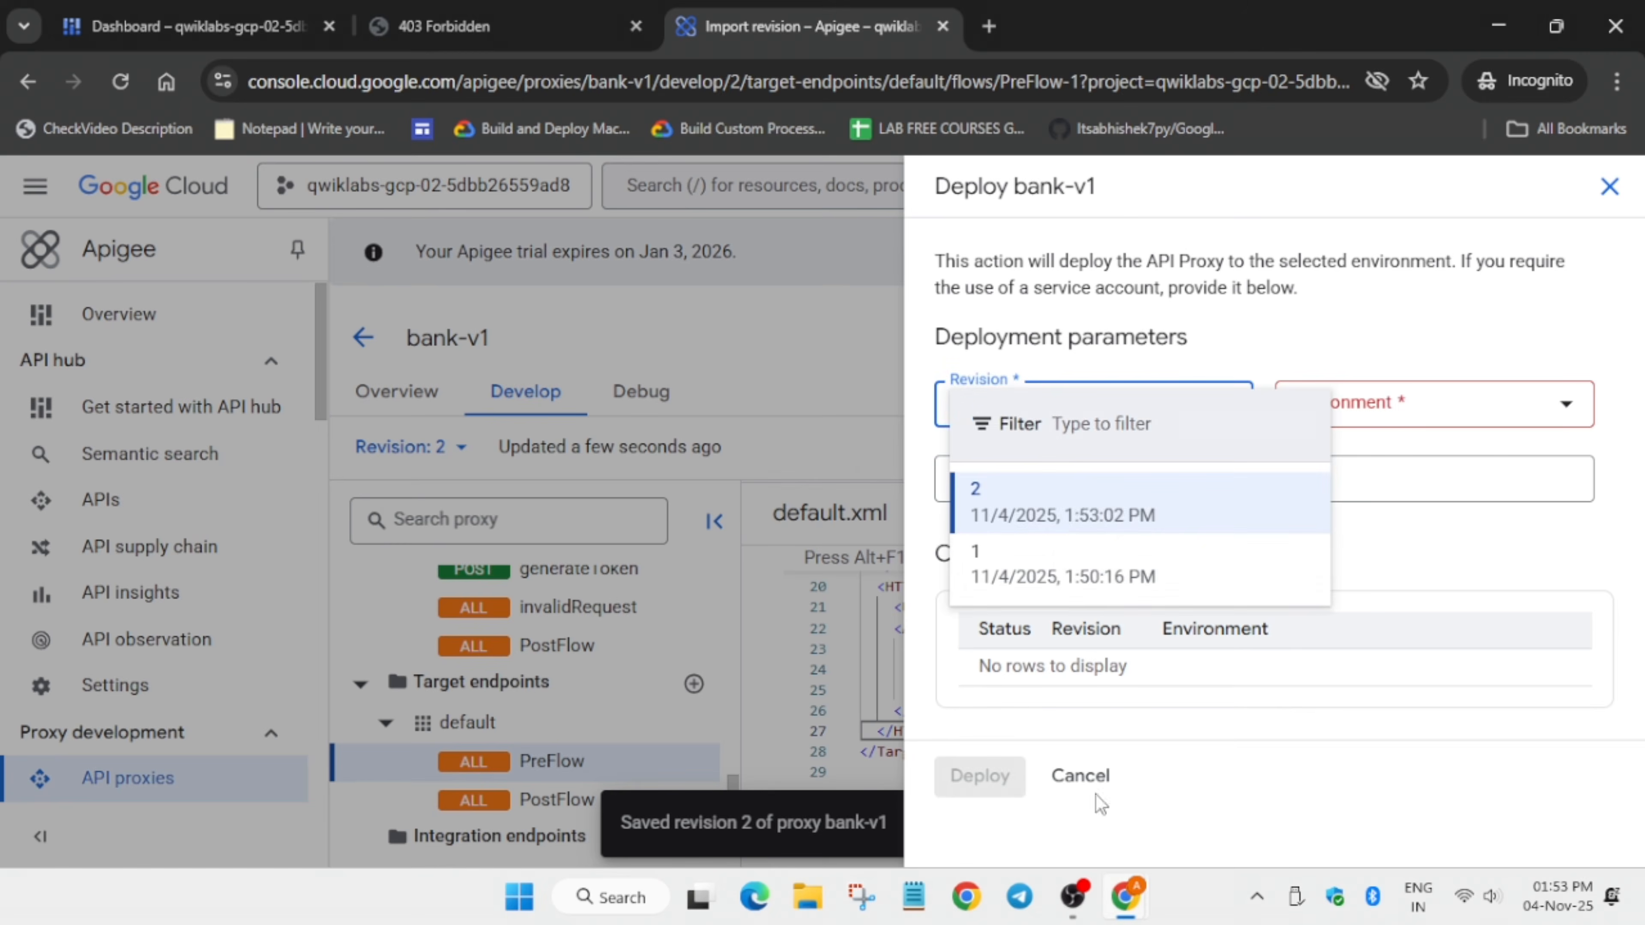
left_click(1075, 515)
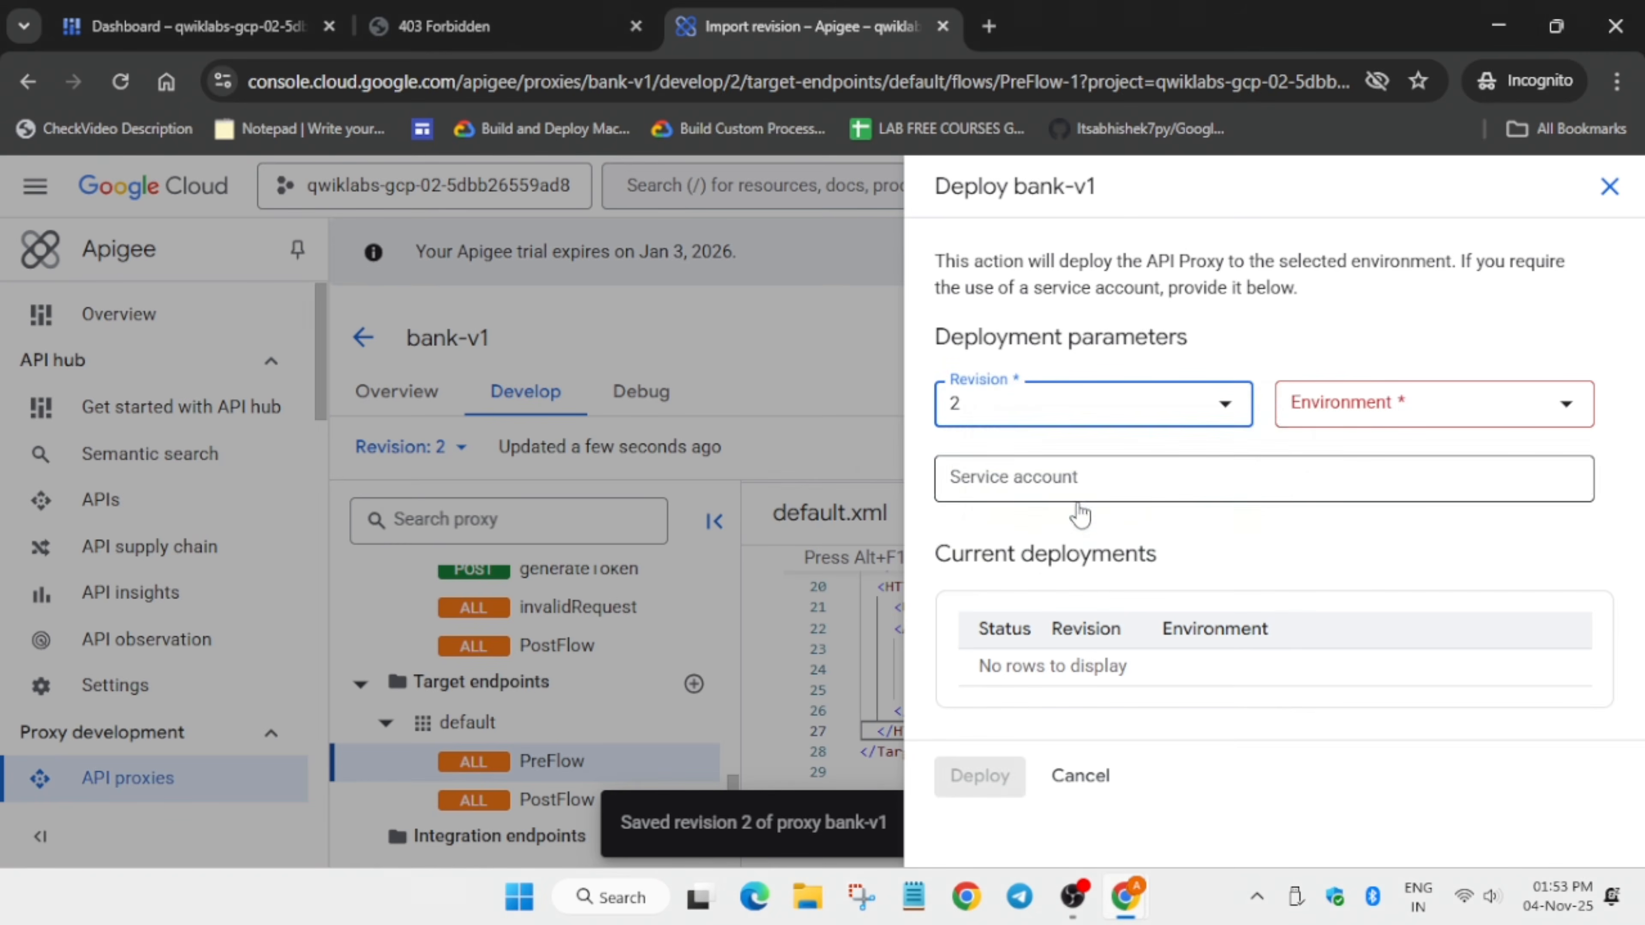
left_click(1464, 425)
left_click(1339, 500)
left_click(1336, 490)
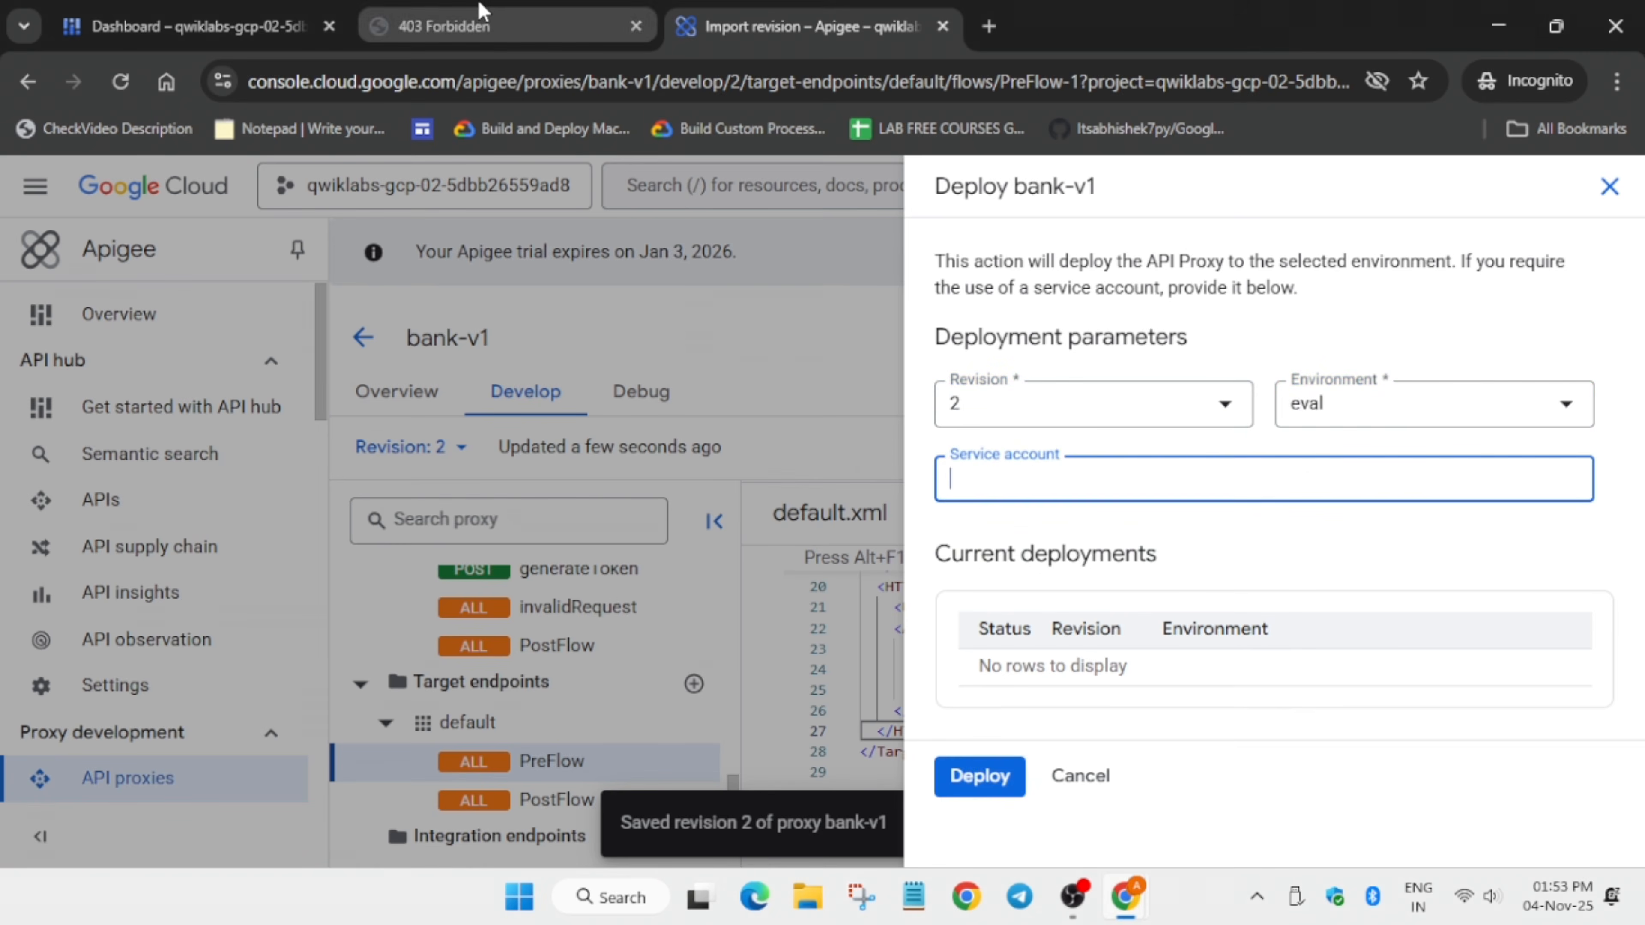
Step: Copy the apigee-internal-access service account from the Cloud Shell output, enter it as the deployment's service account, and deploy bank-v1 to eval
left_click(187, 26)
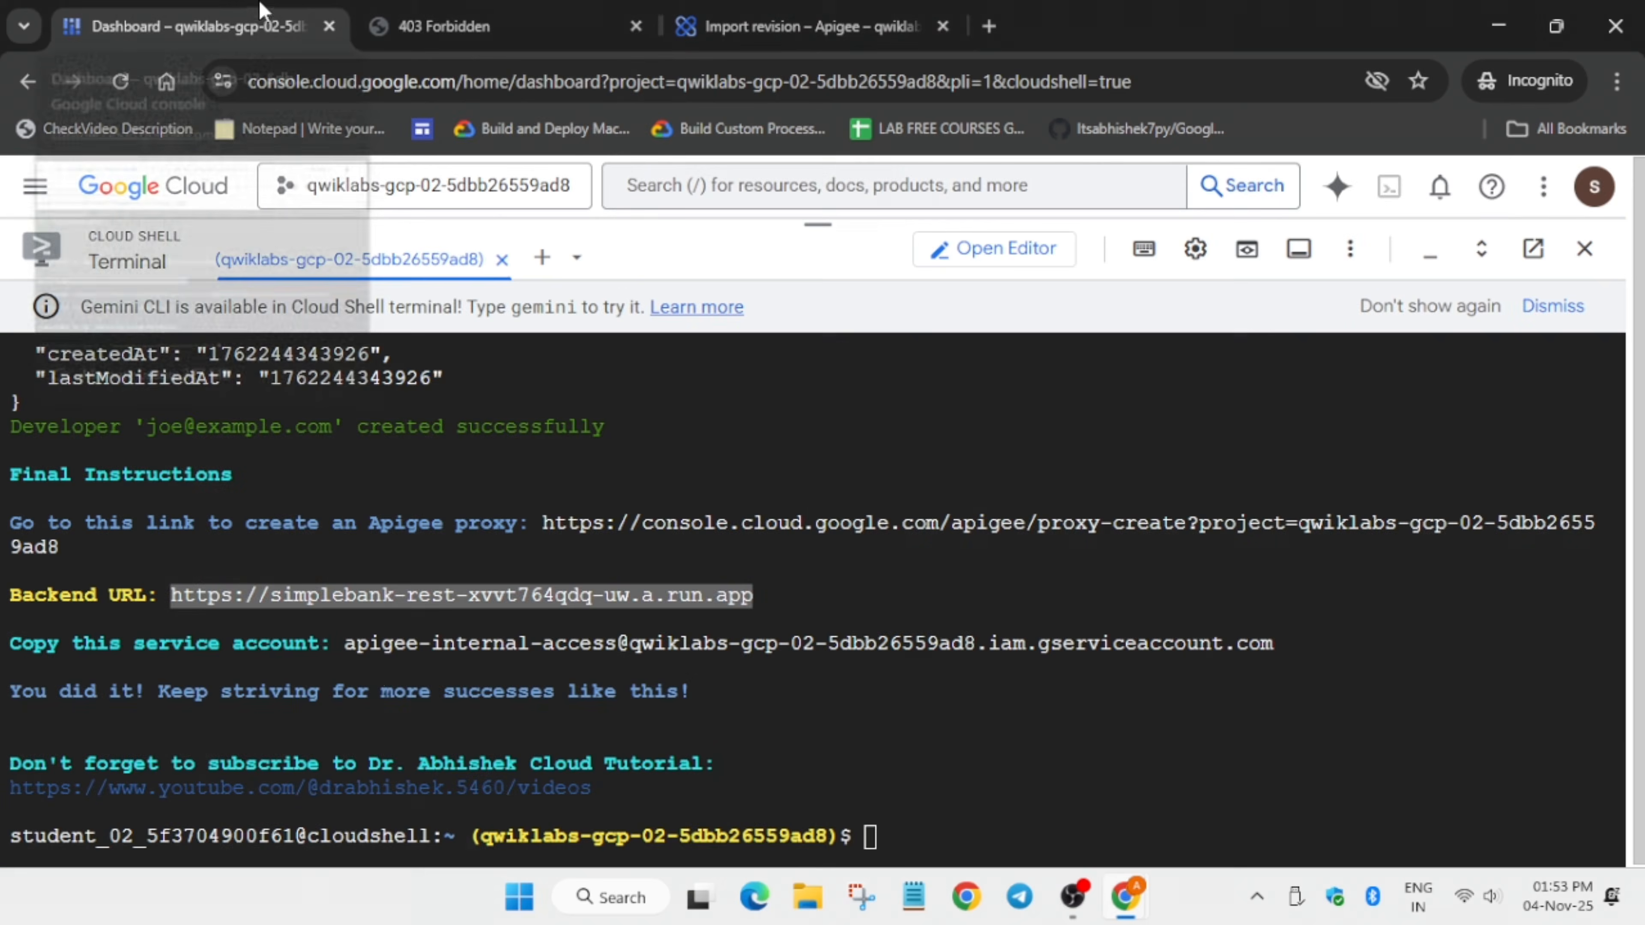
double_click(394, 663)
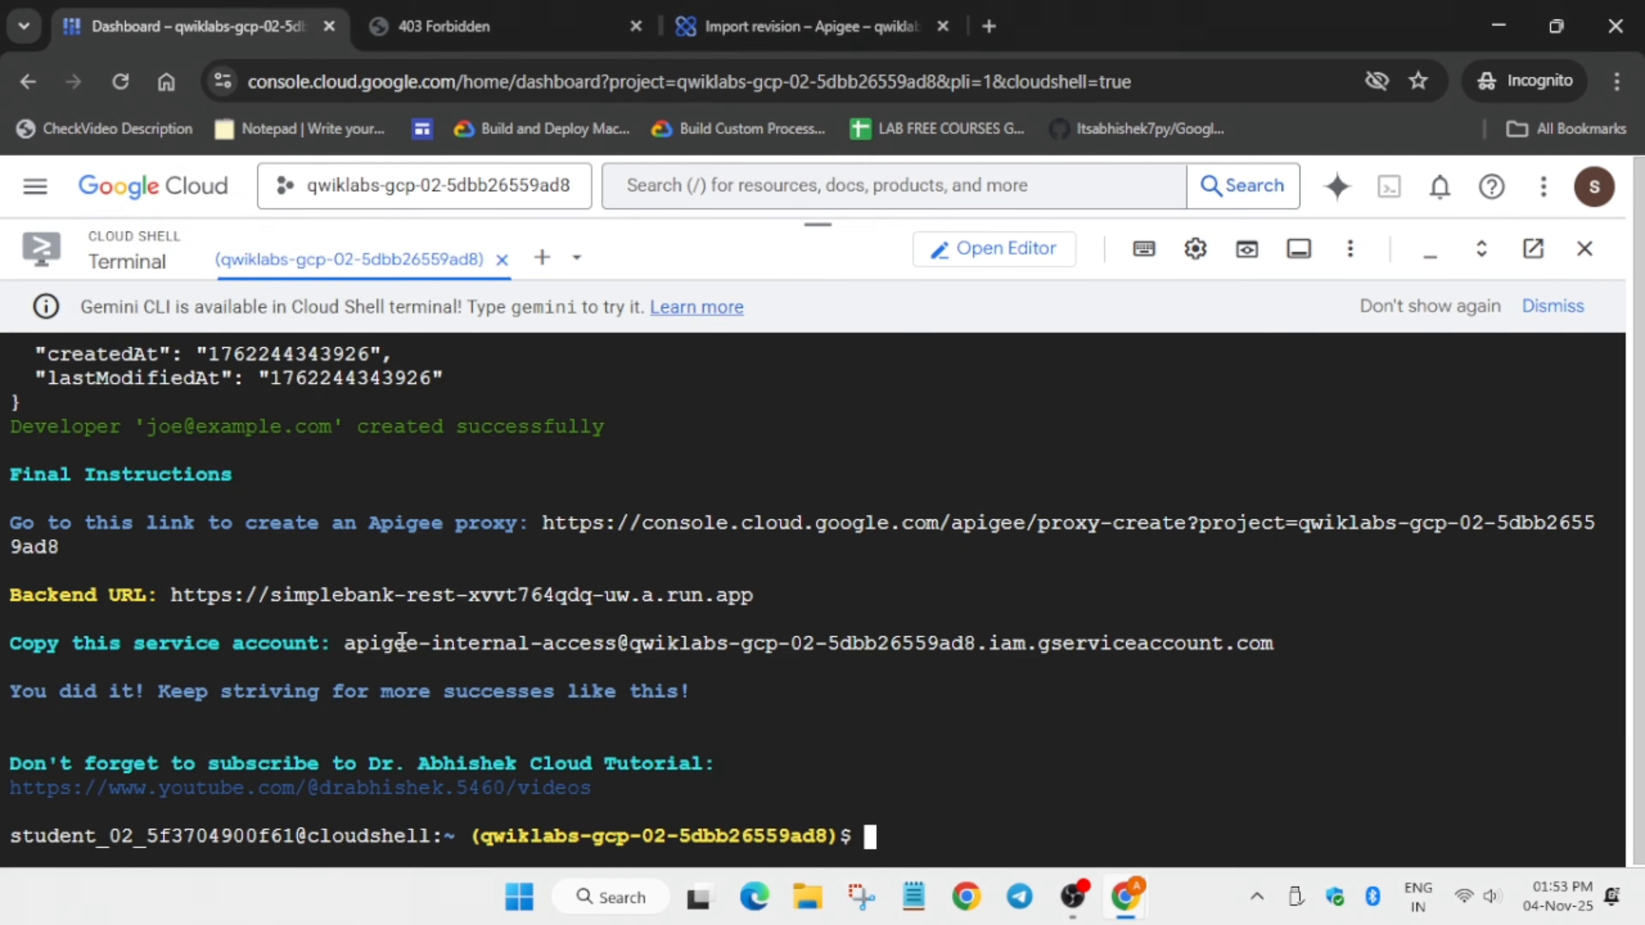
double_click(402, 643)
key("ctrl+c")
left_click(810, 26)
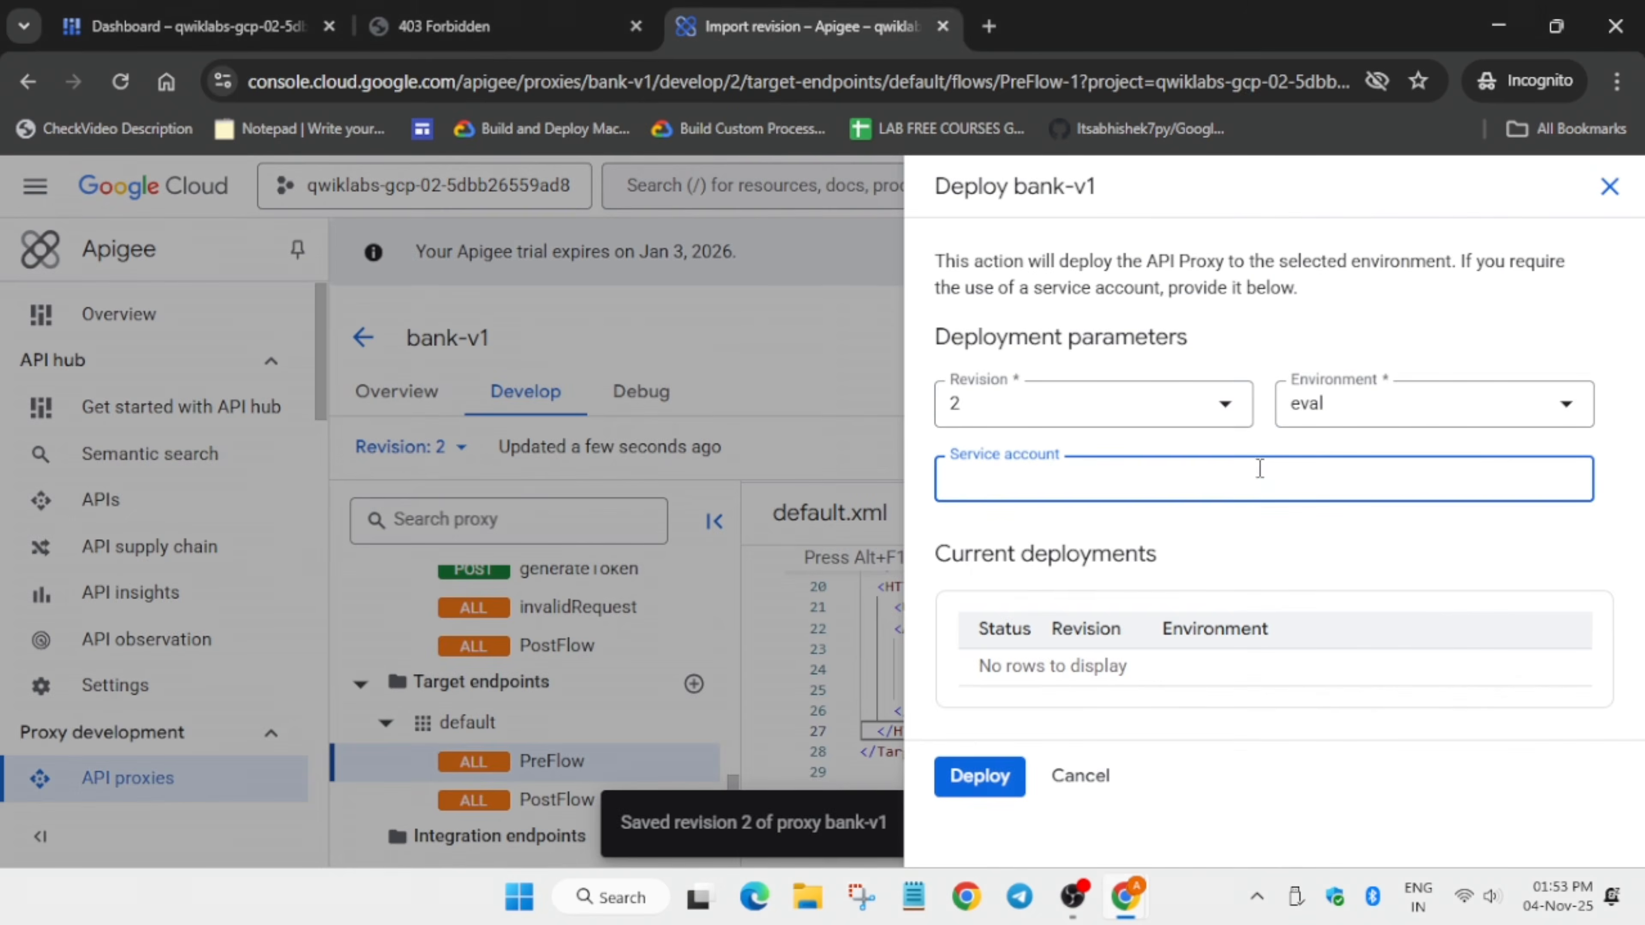
key("ctrl+v")
left_click(979, 785)
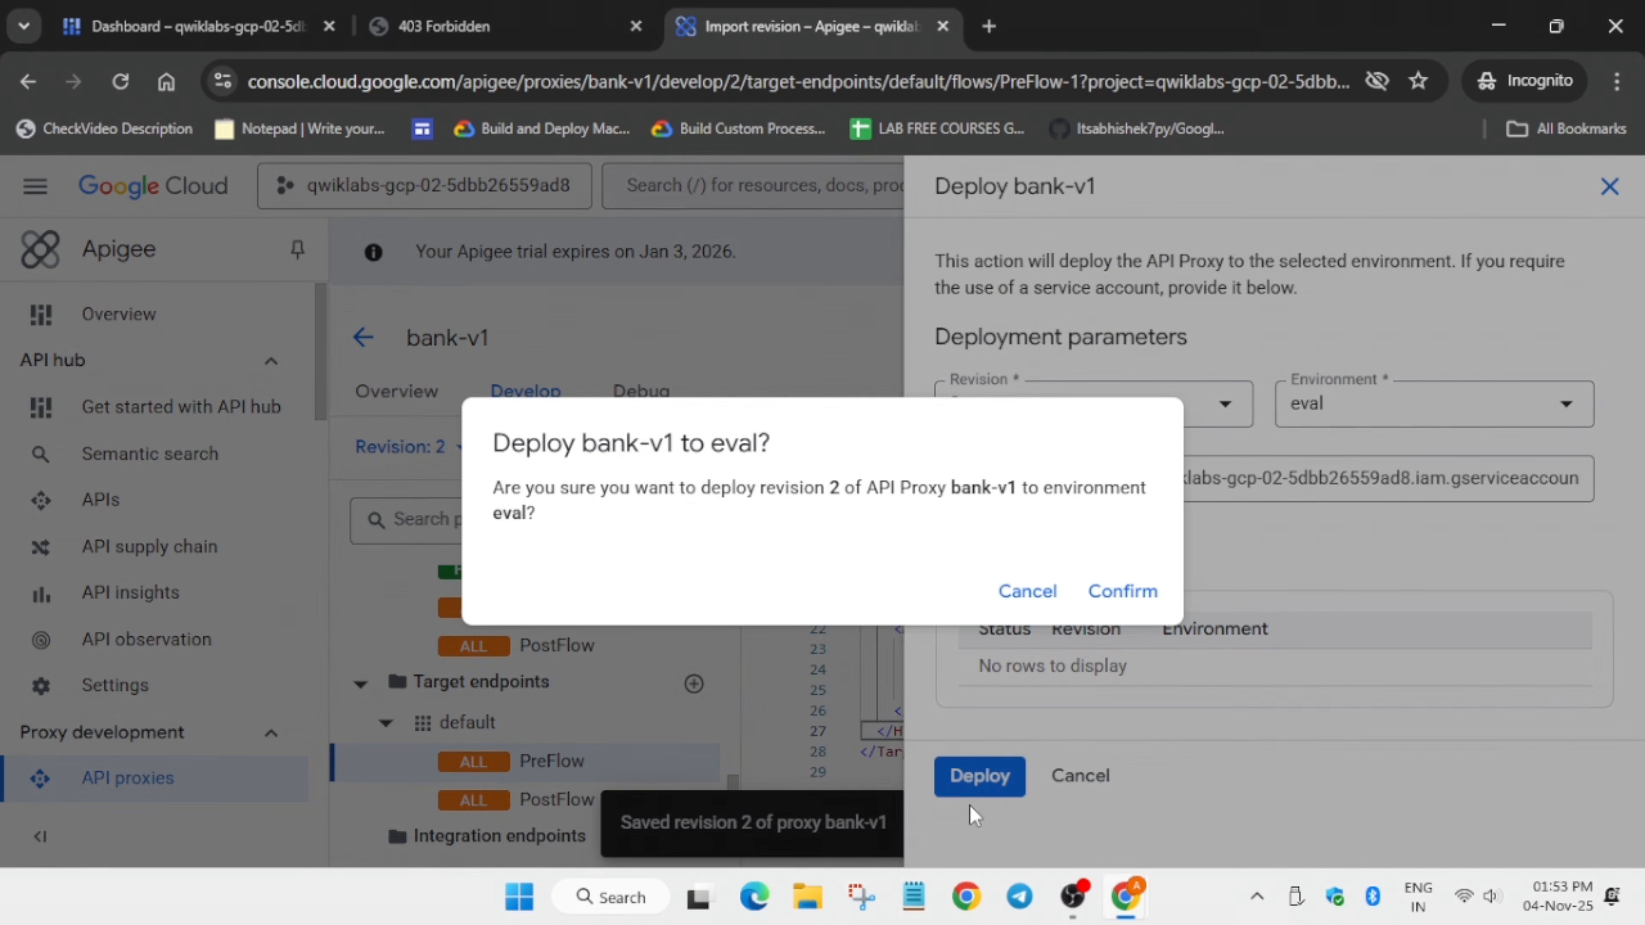
left_click(1150, 592)
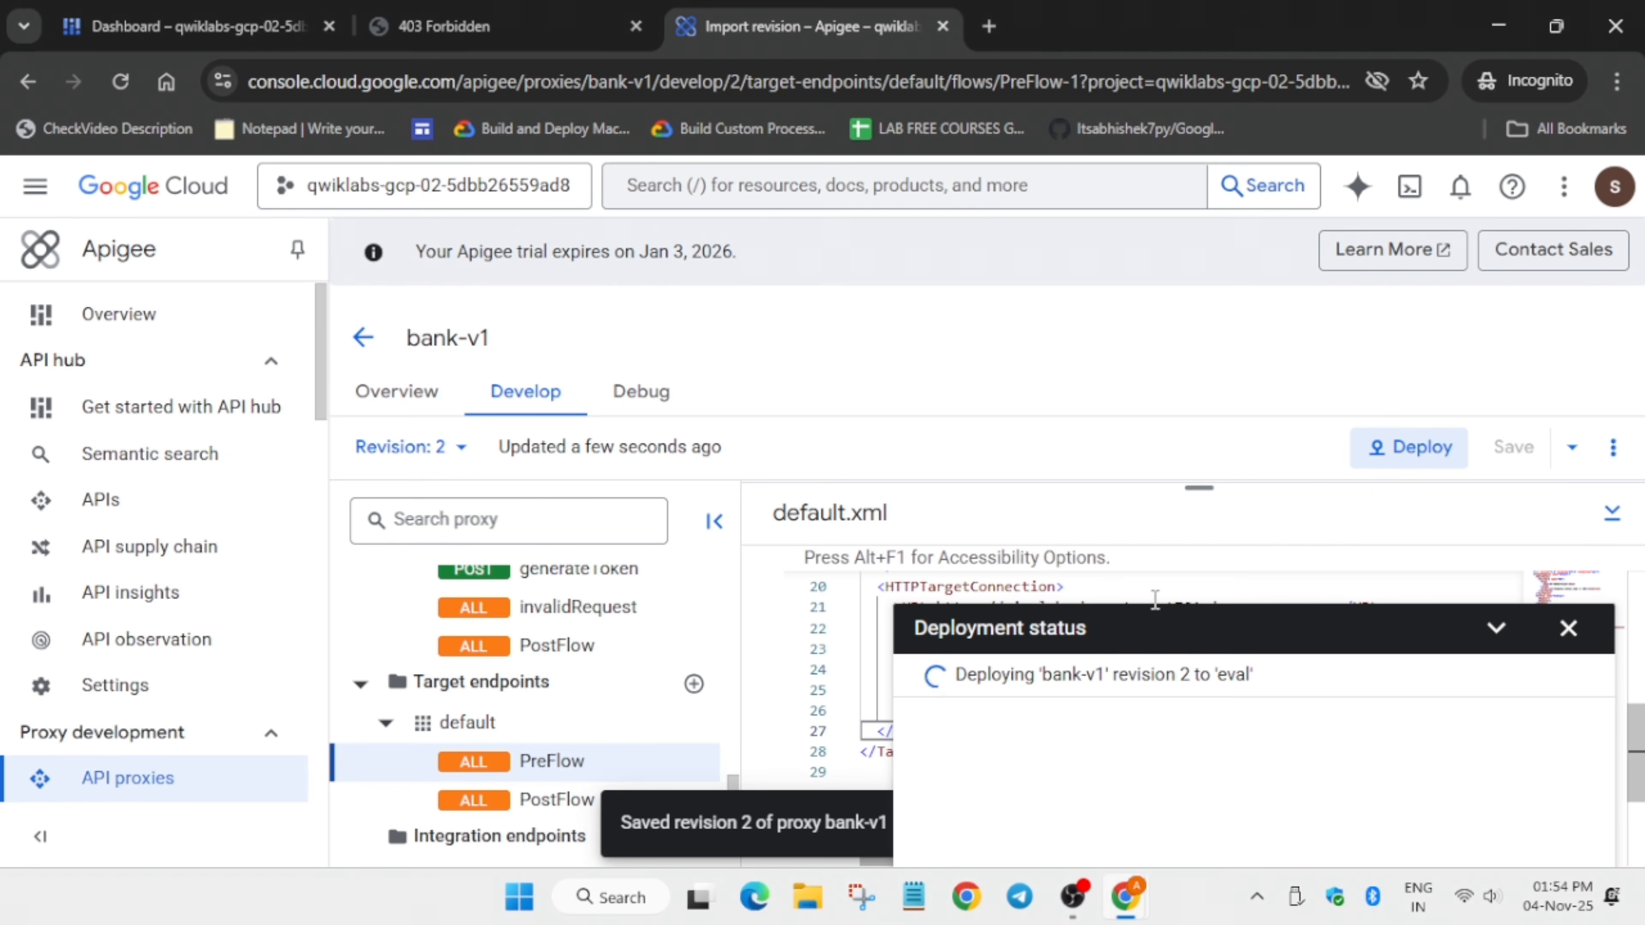
Step: Open the Apigee Apps page, dismiss the deployment status, and start creating a new app
scroll(174, 726, "down", 10)
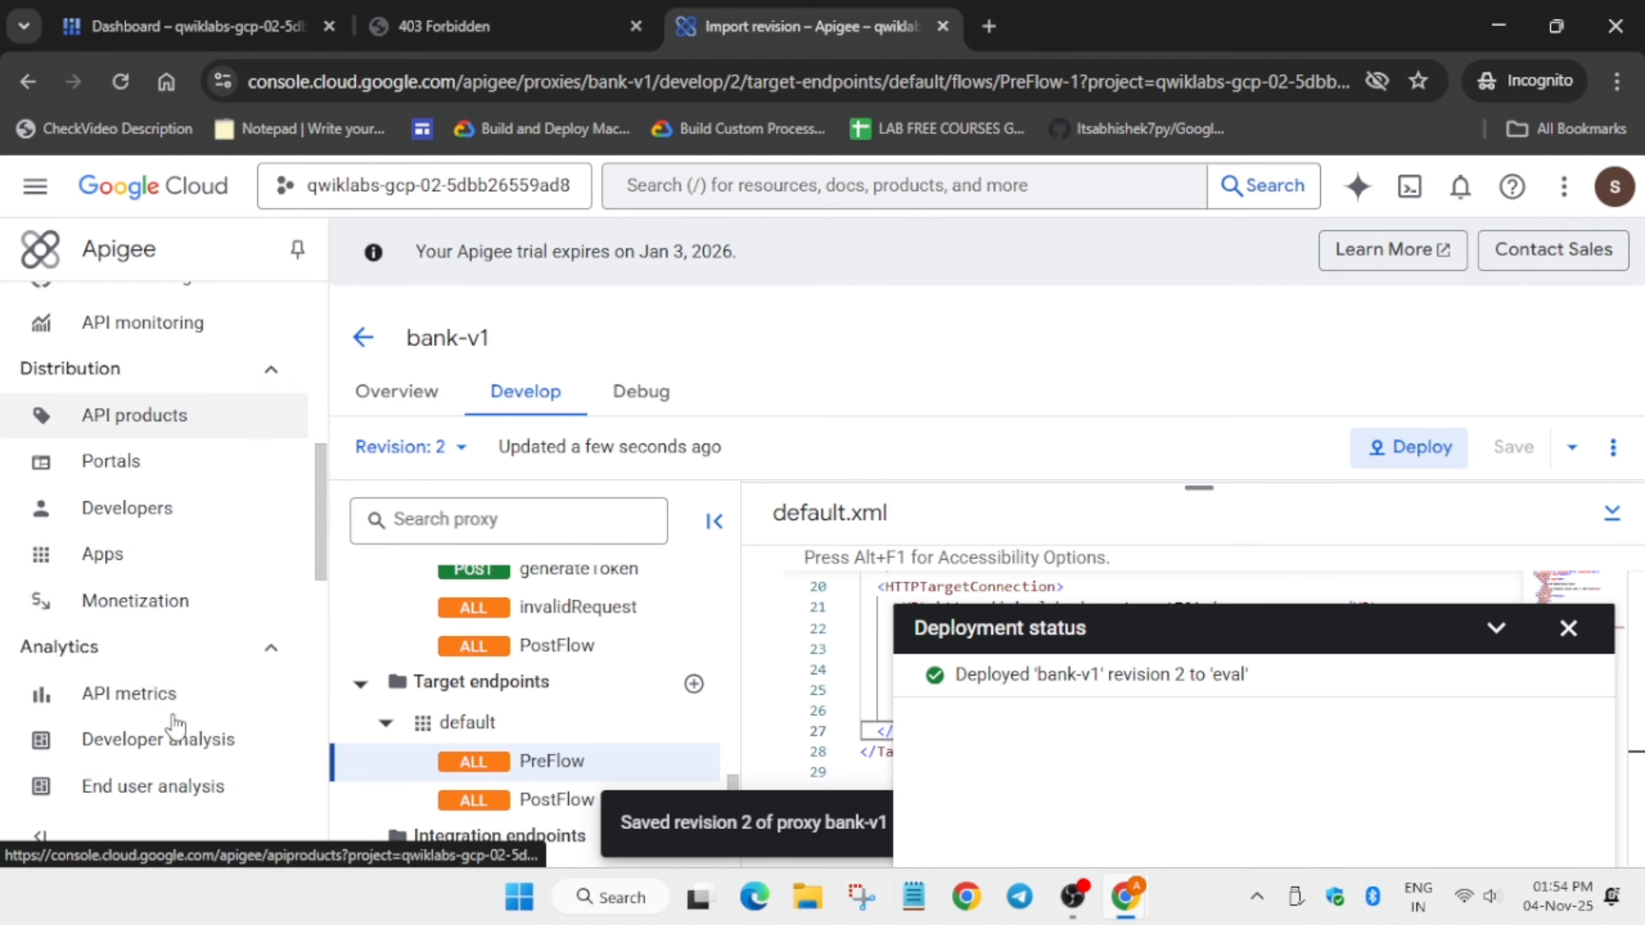
scroll(149, 648, "down", 2)
scroll(110, 421, "up", 2)
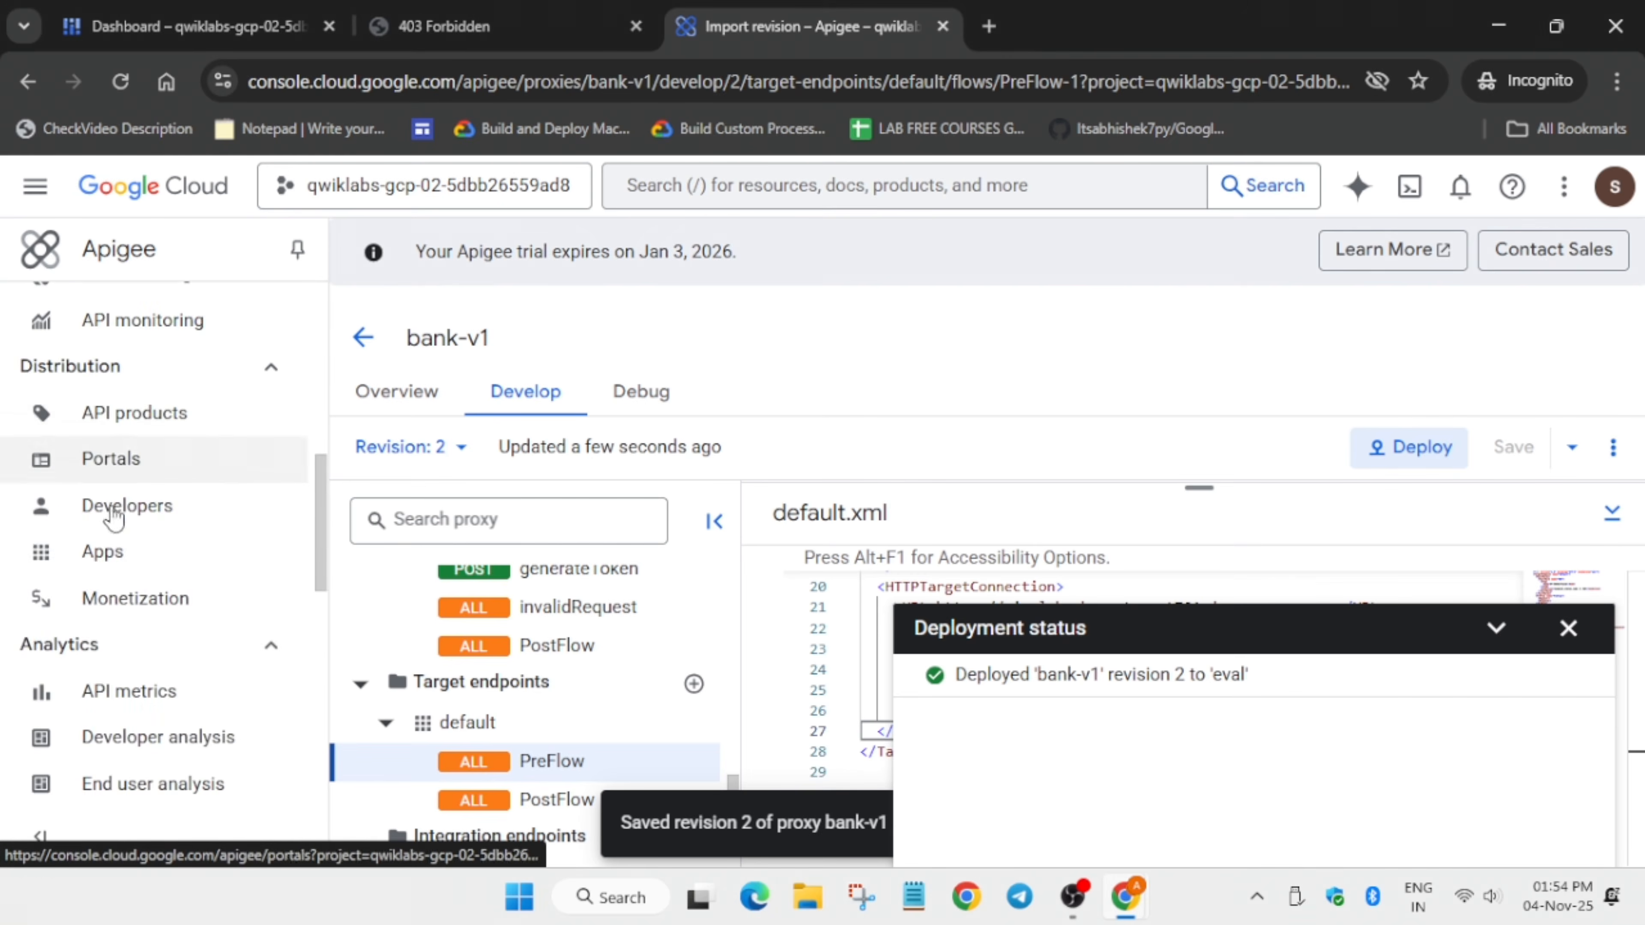
left_click(130, 554)
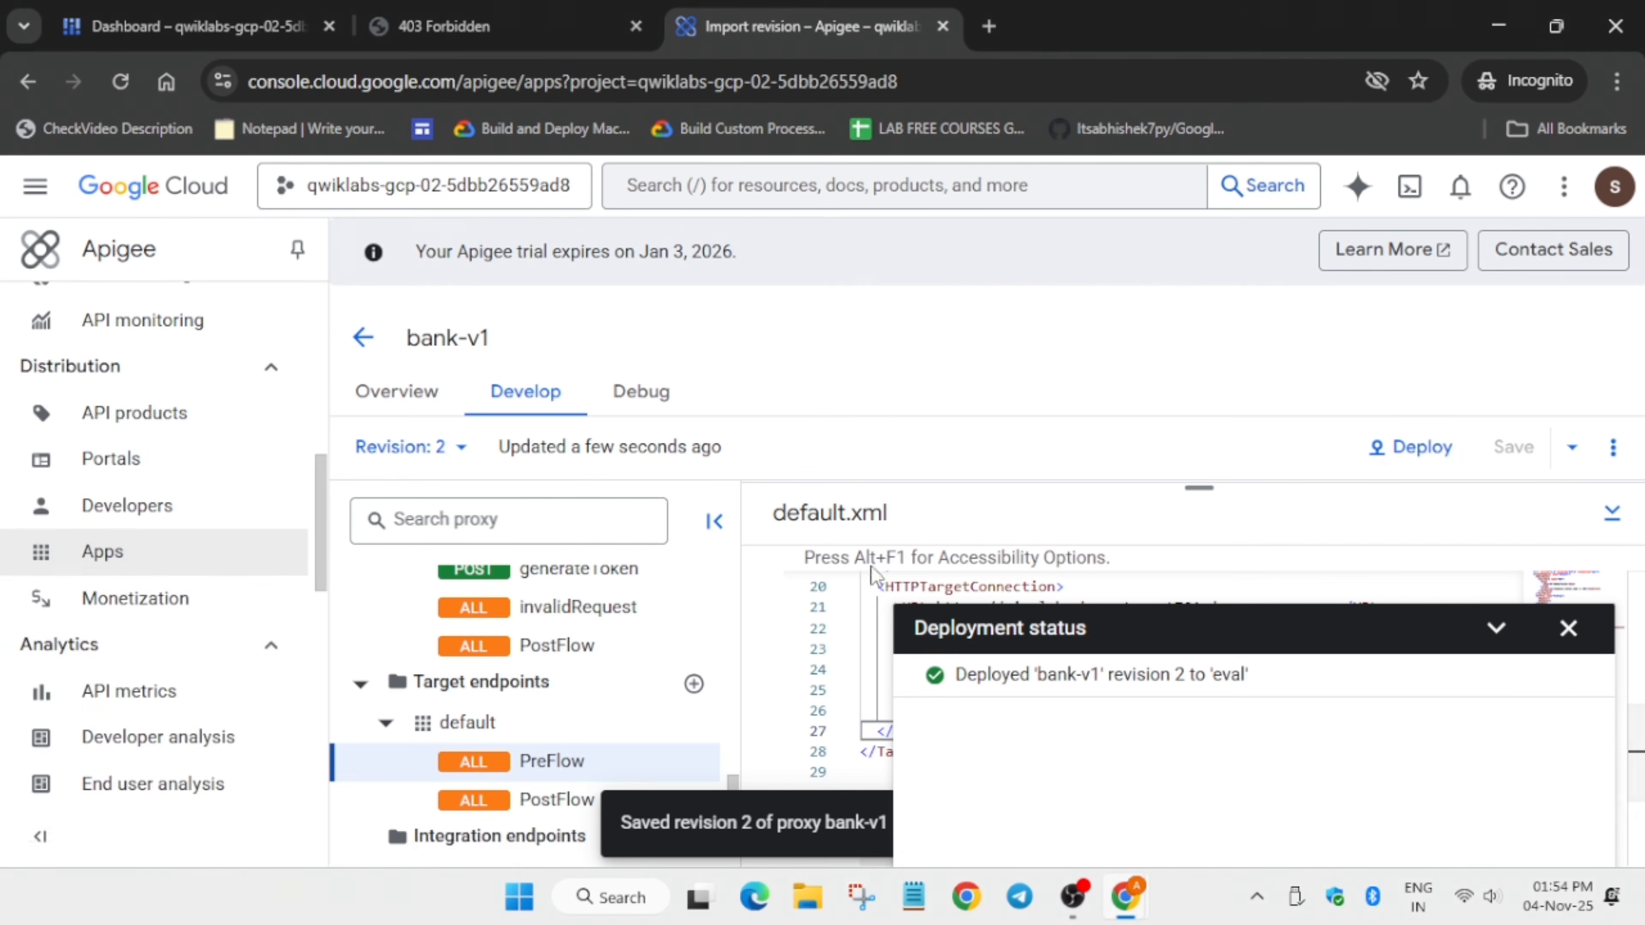
left_click(107, 564)
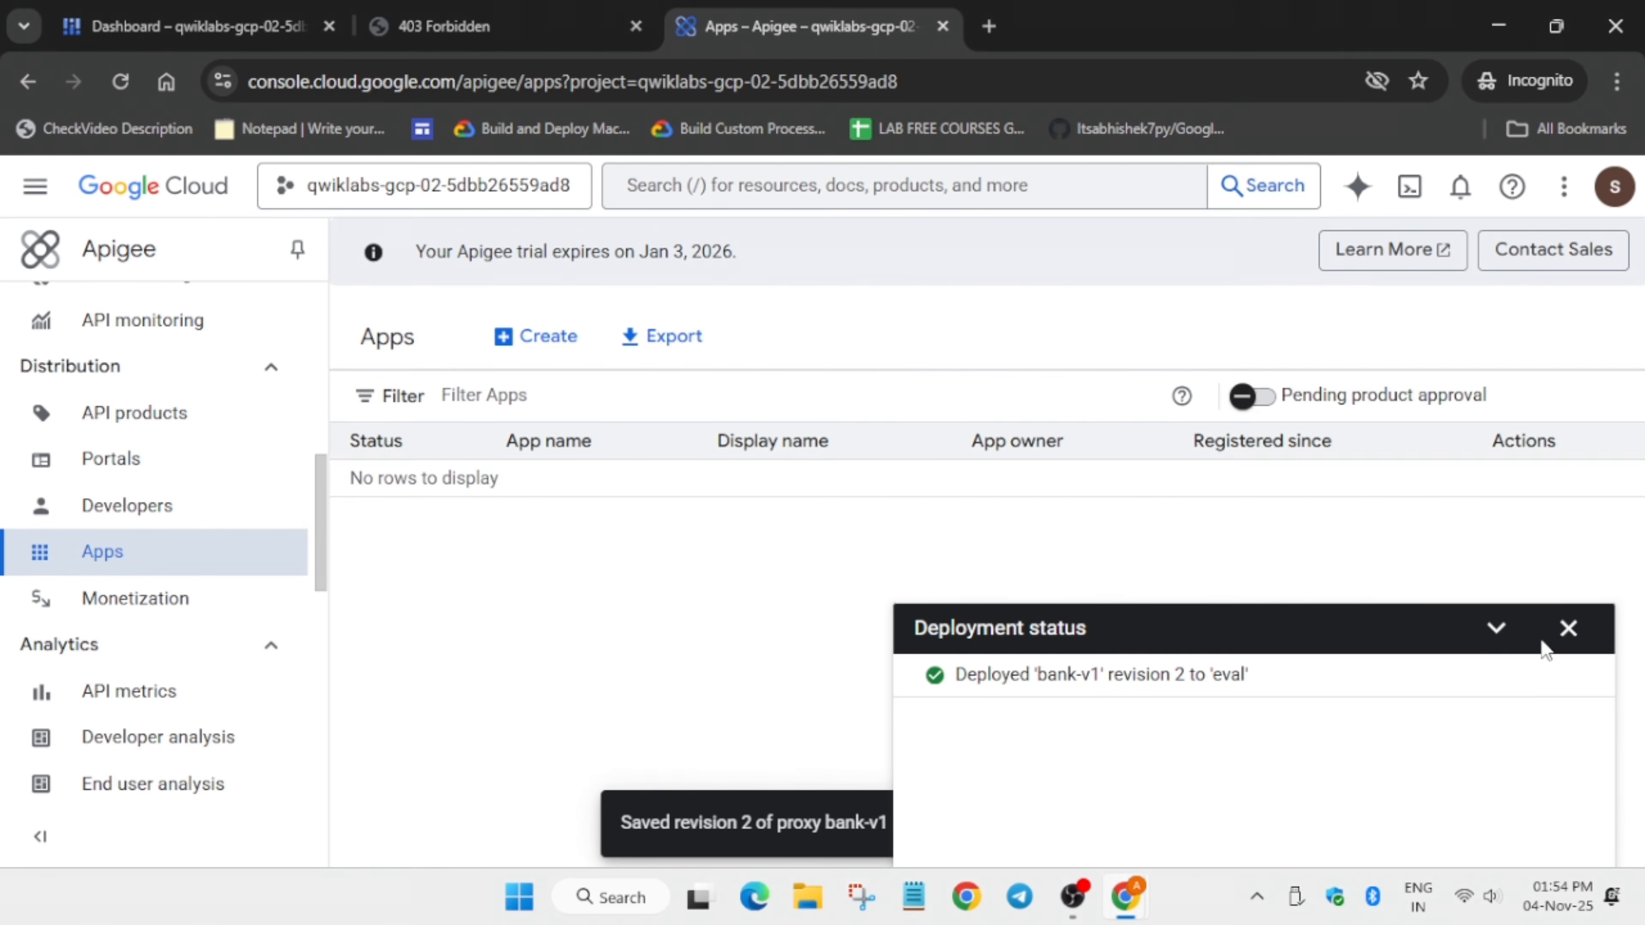
left_click(1568, 628)
left_click(561, 336)
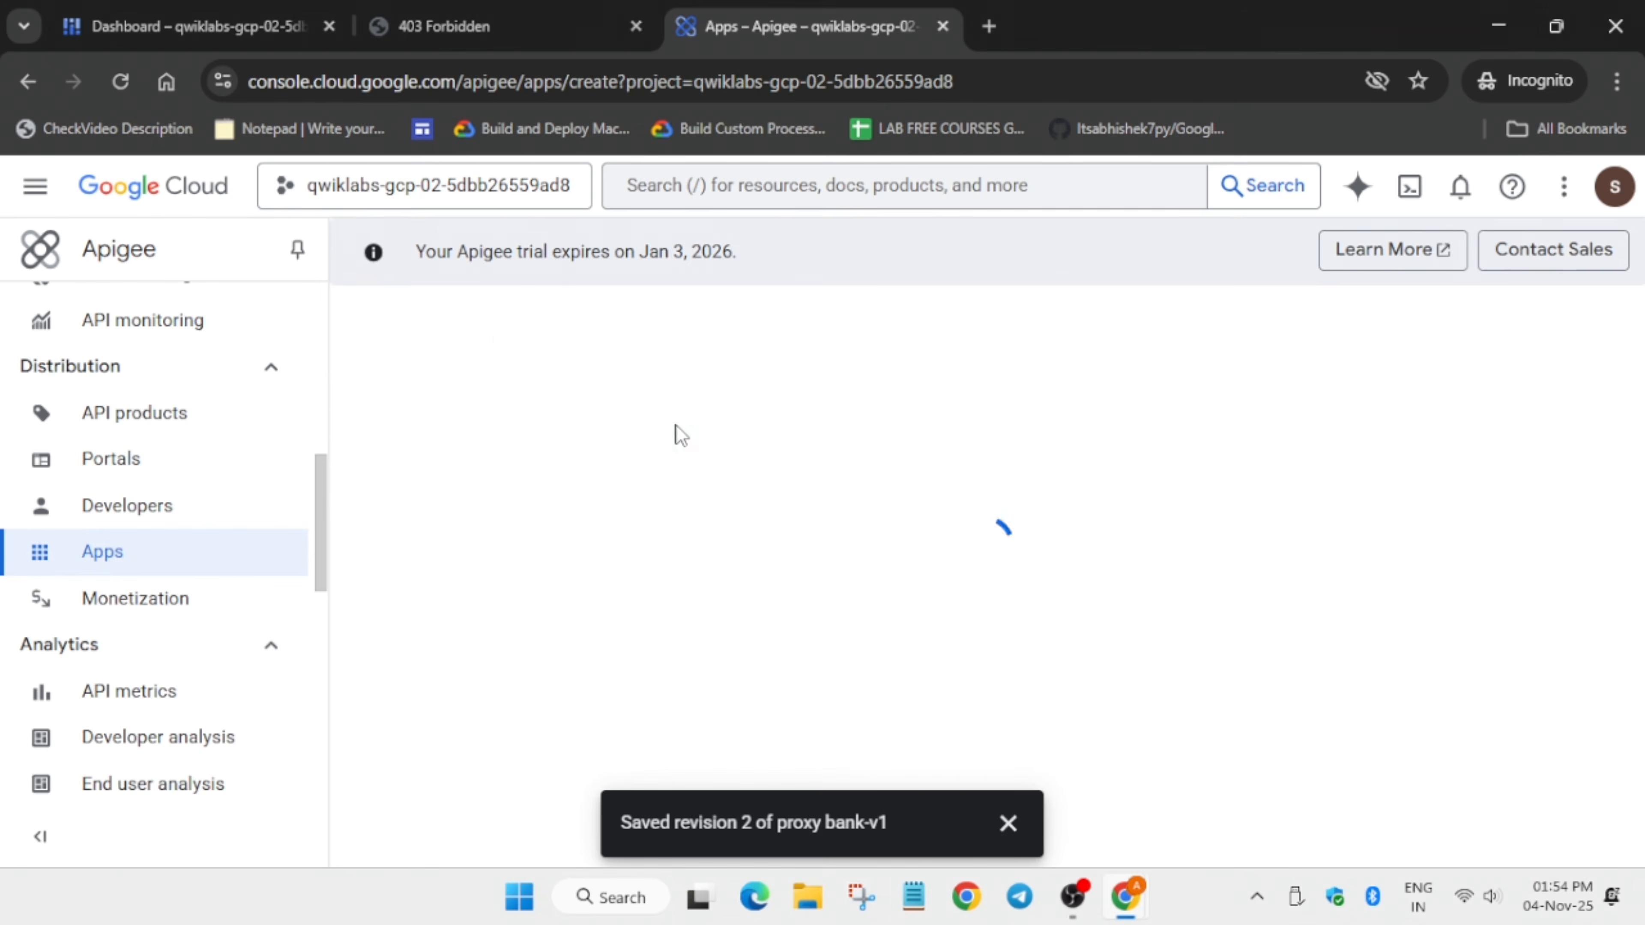
Step: Name the app readonly-app, copied from the GitHub lab page, and choose the developer specified there
key("alt+Tab")
scroll(386, 552, "down", 4)
double_click(386, 571)
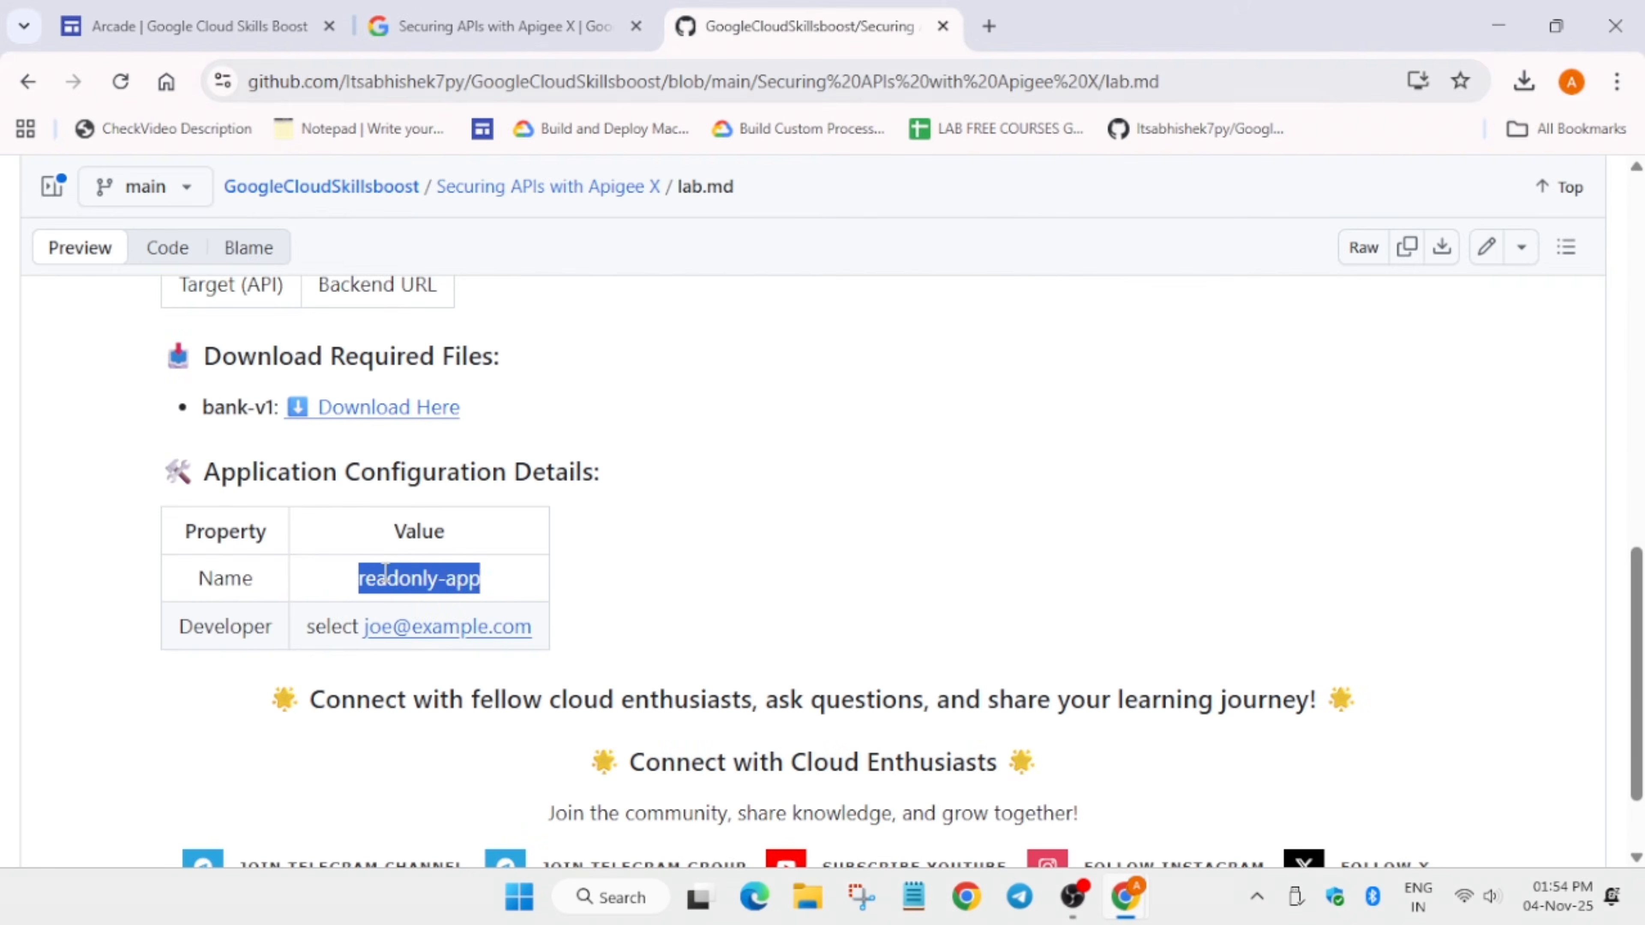
key("alt+Tab")
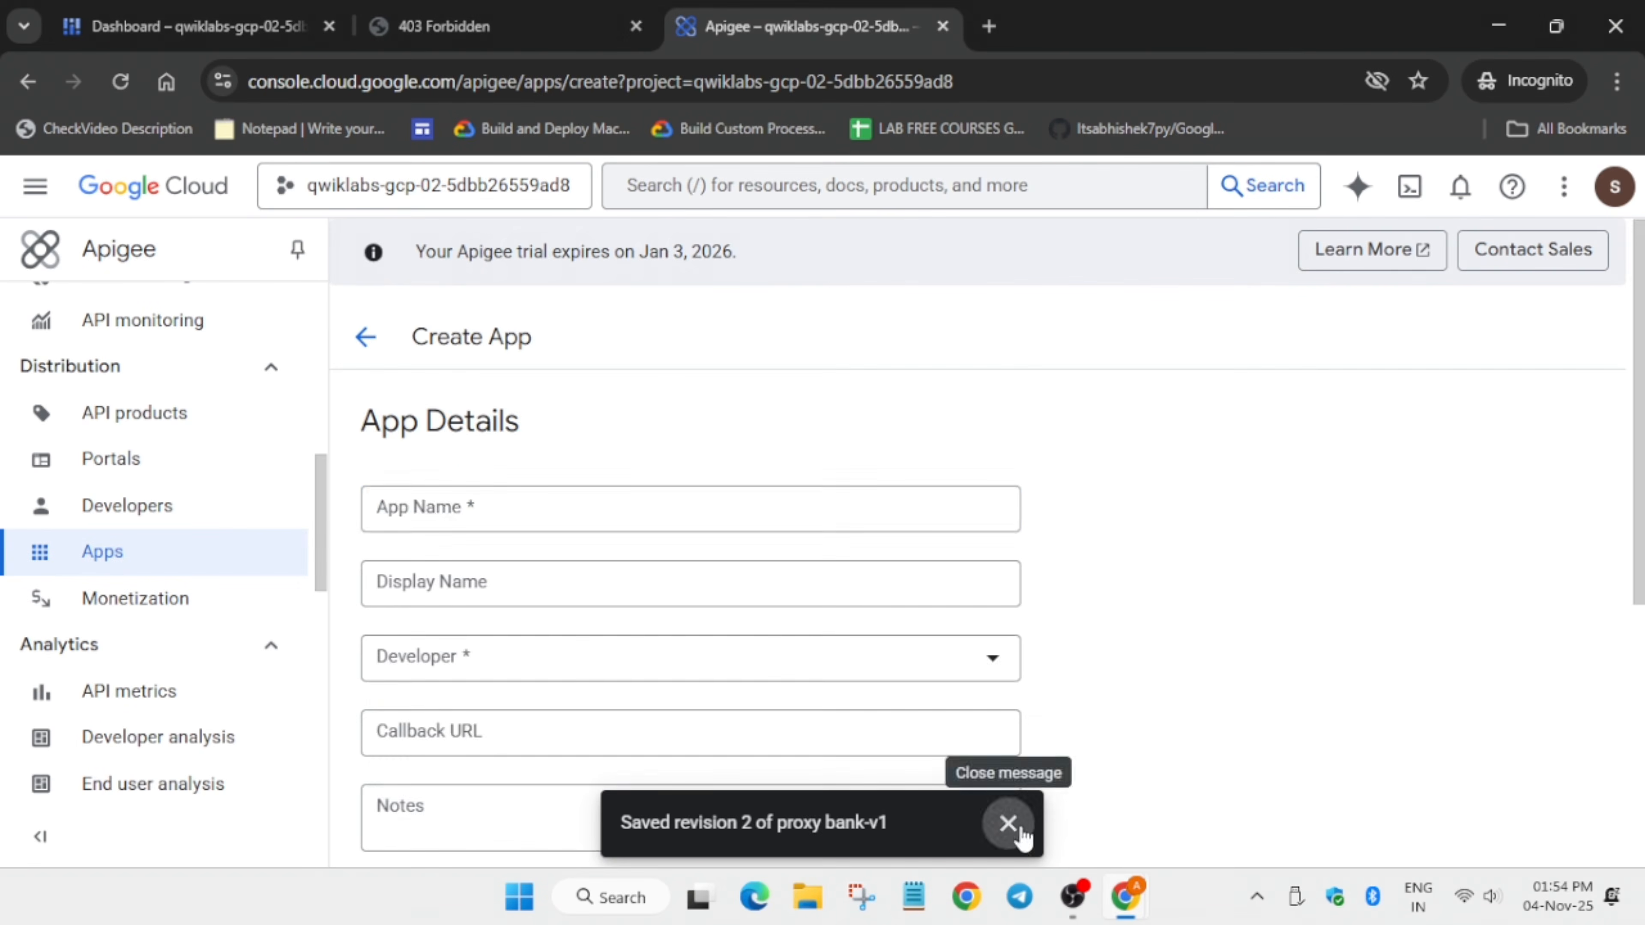
left_click(646, 500)
key("ctrl+v")
left_click(517, 658)
left_click(500, 743)
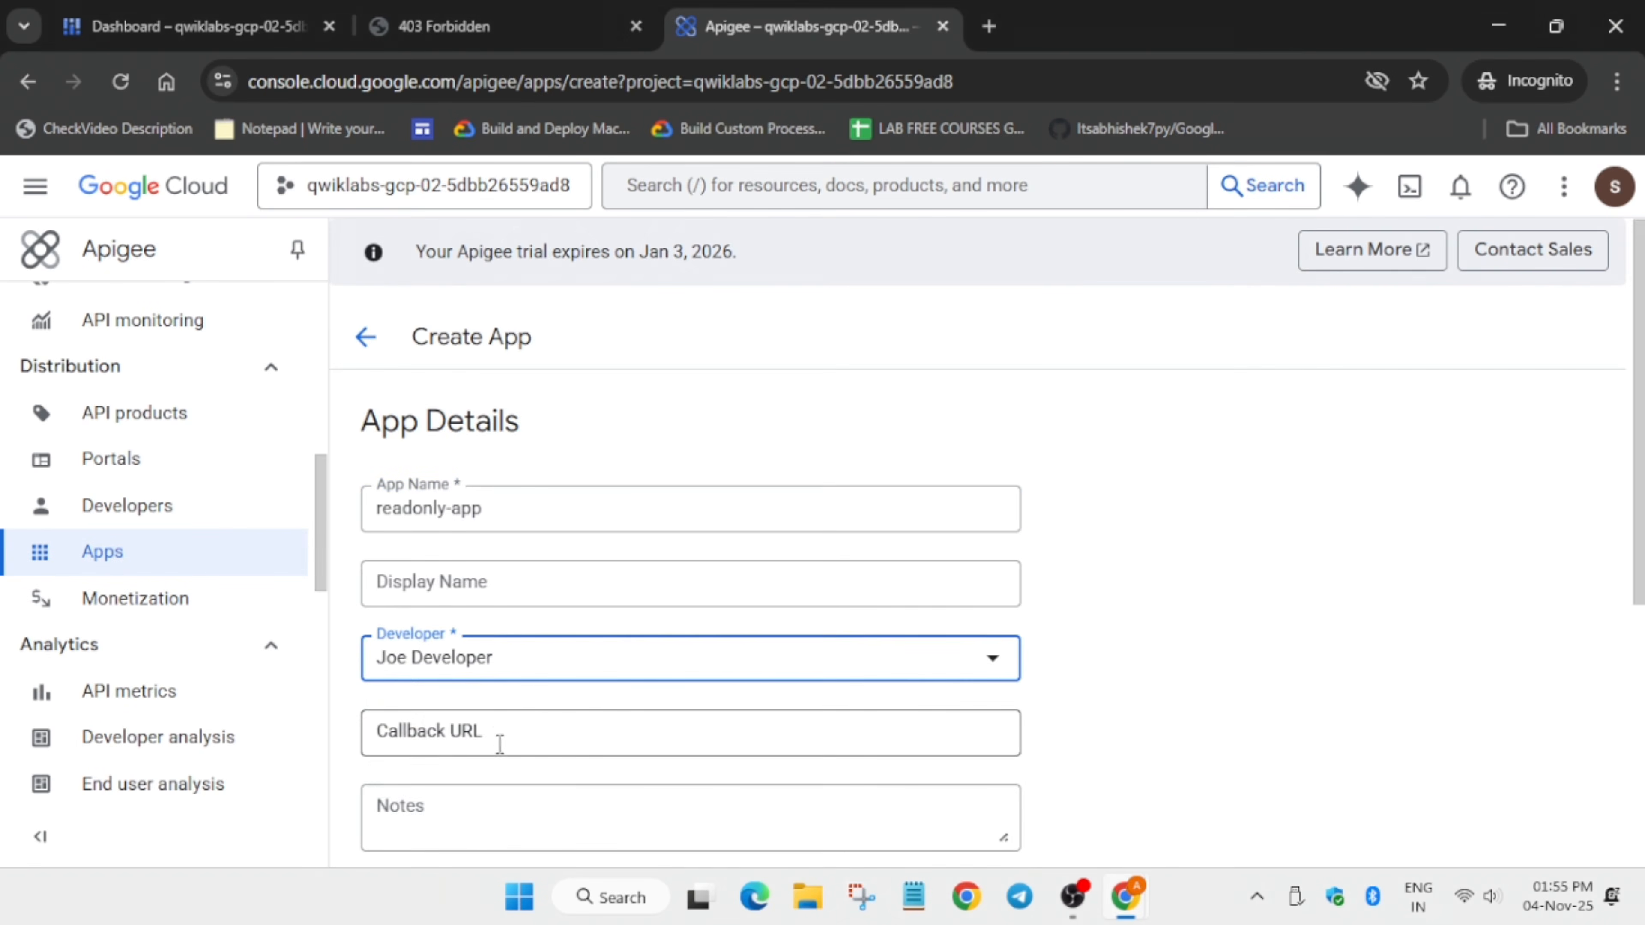
Step: Add a credential to the new app and associate the bank (read-only) product with it
scroll(782, 631, "down", 5)
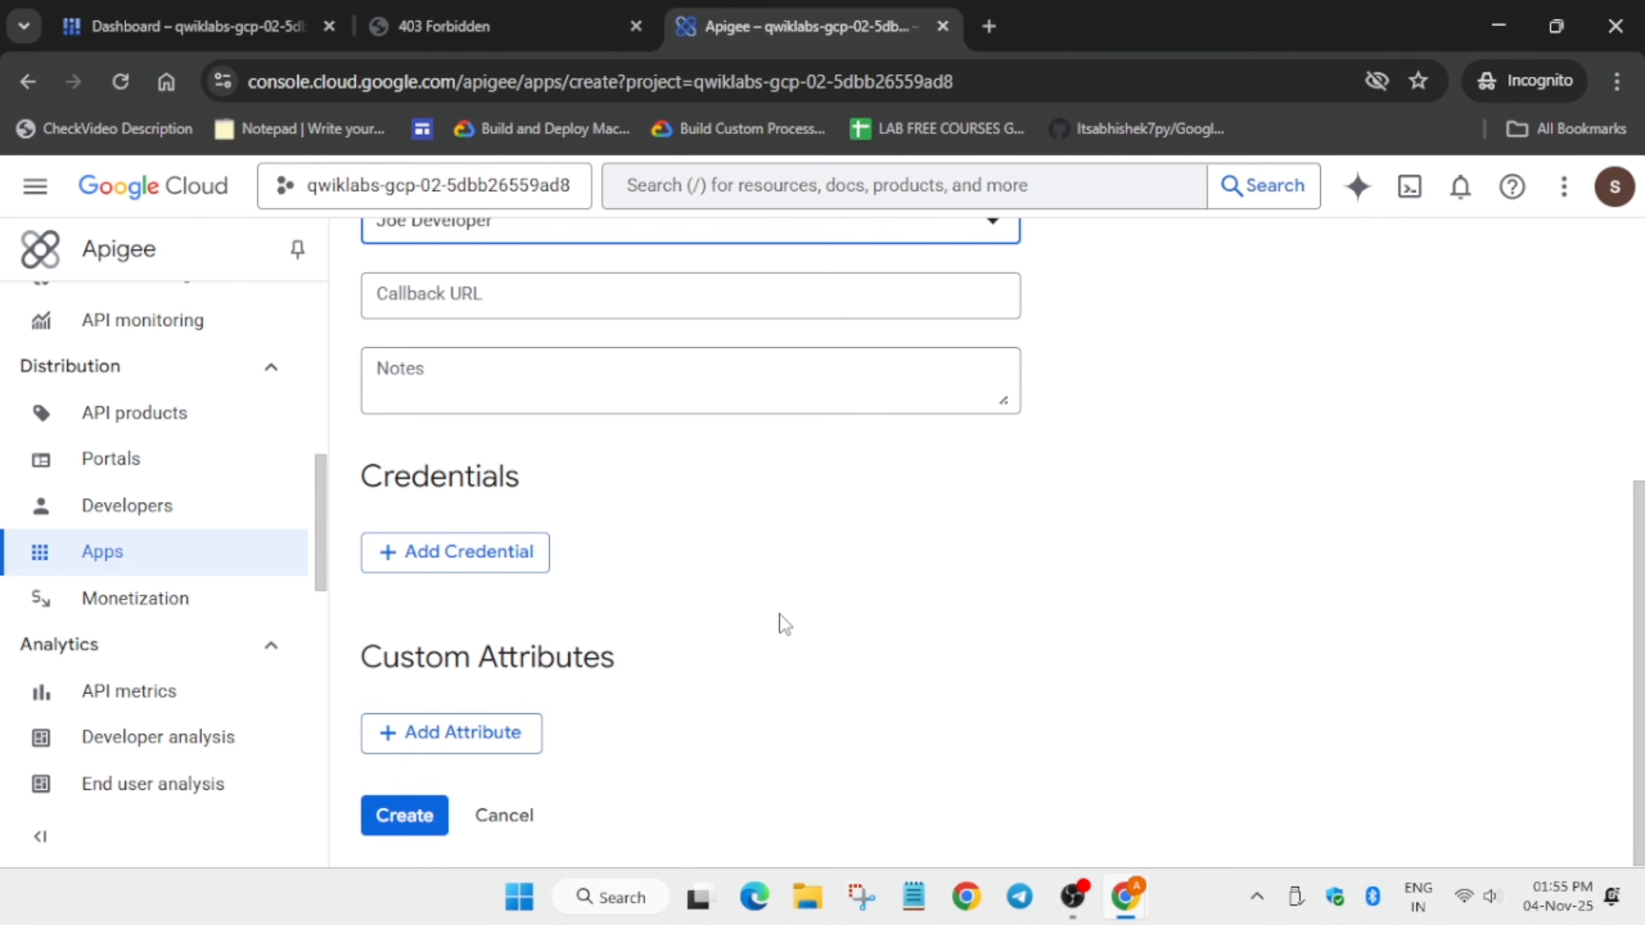
left_click(541, 558)
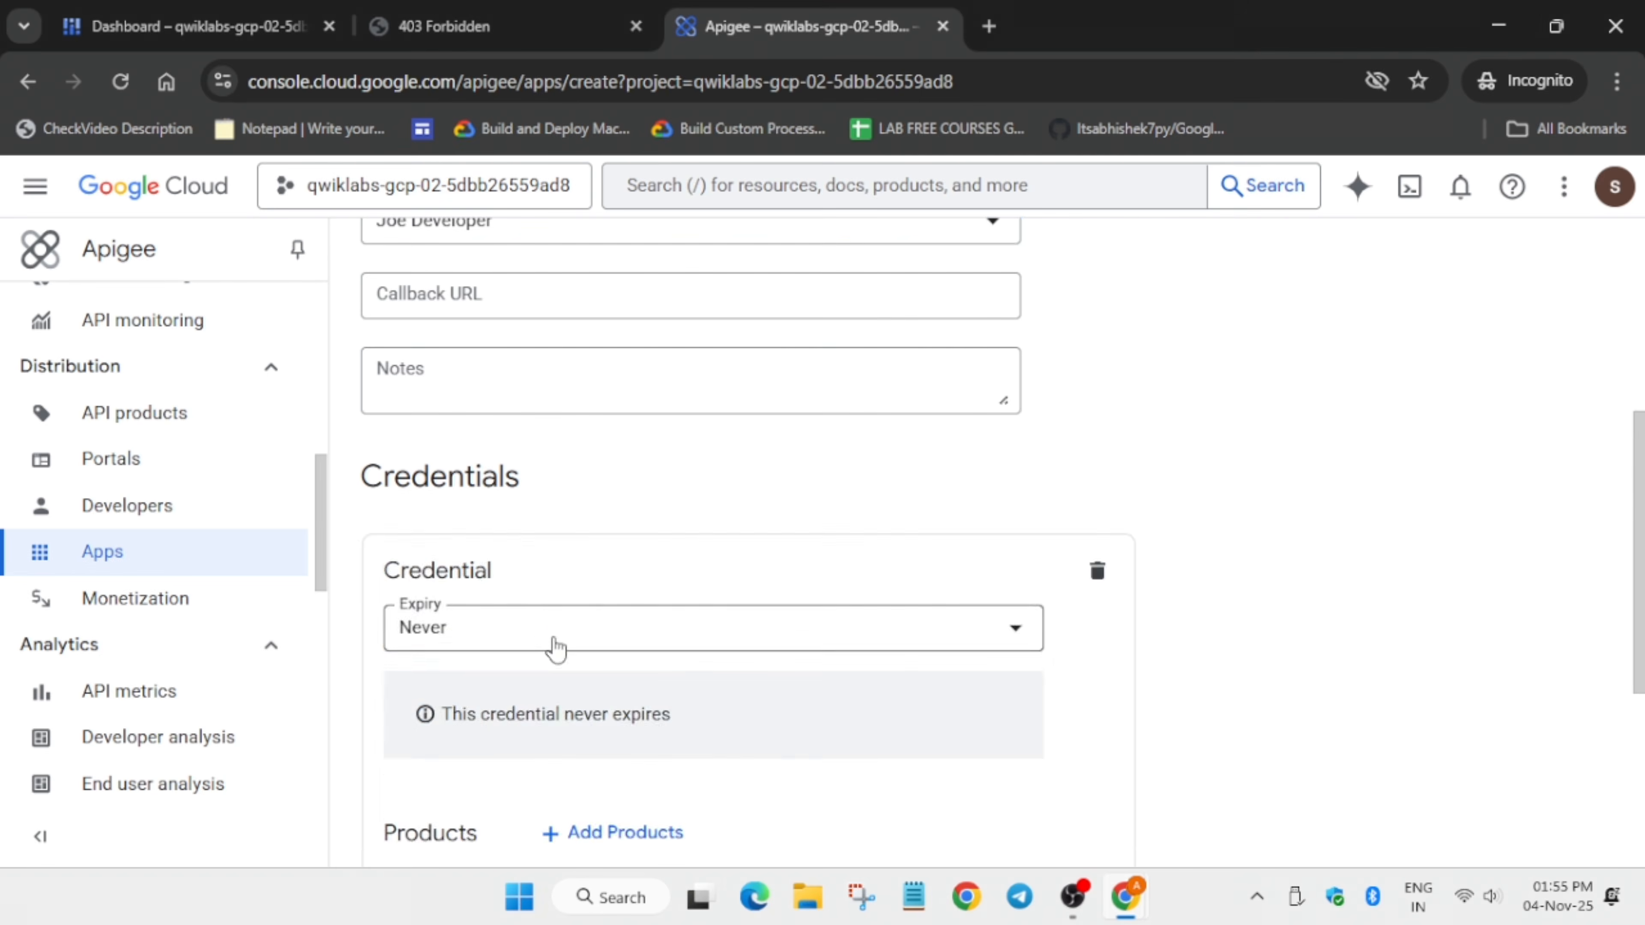
scroll(551, 650, "down", 2)
left_click(622, 704)
left_click(1253, 282)
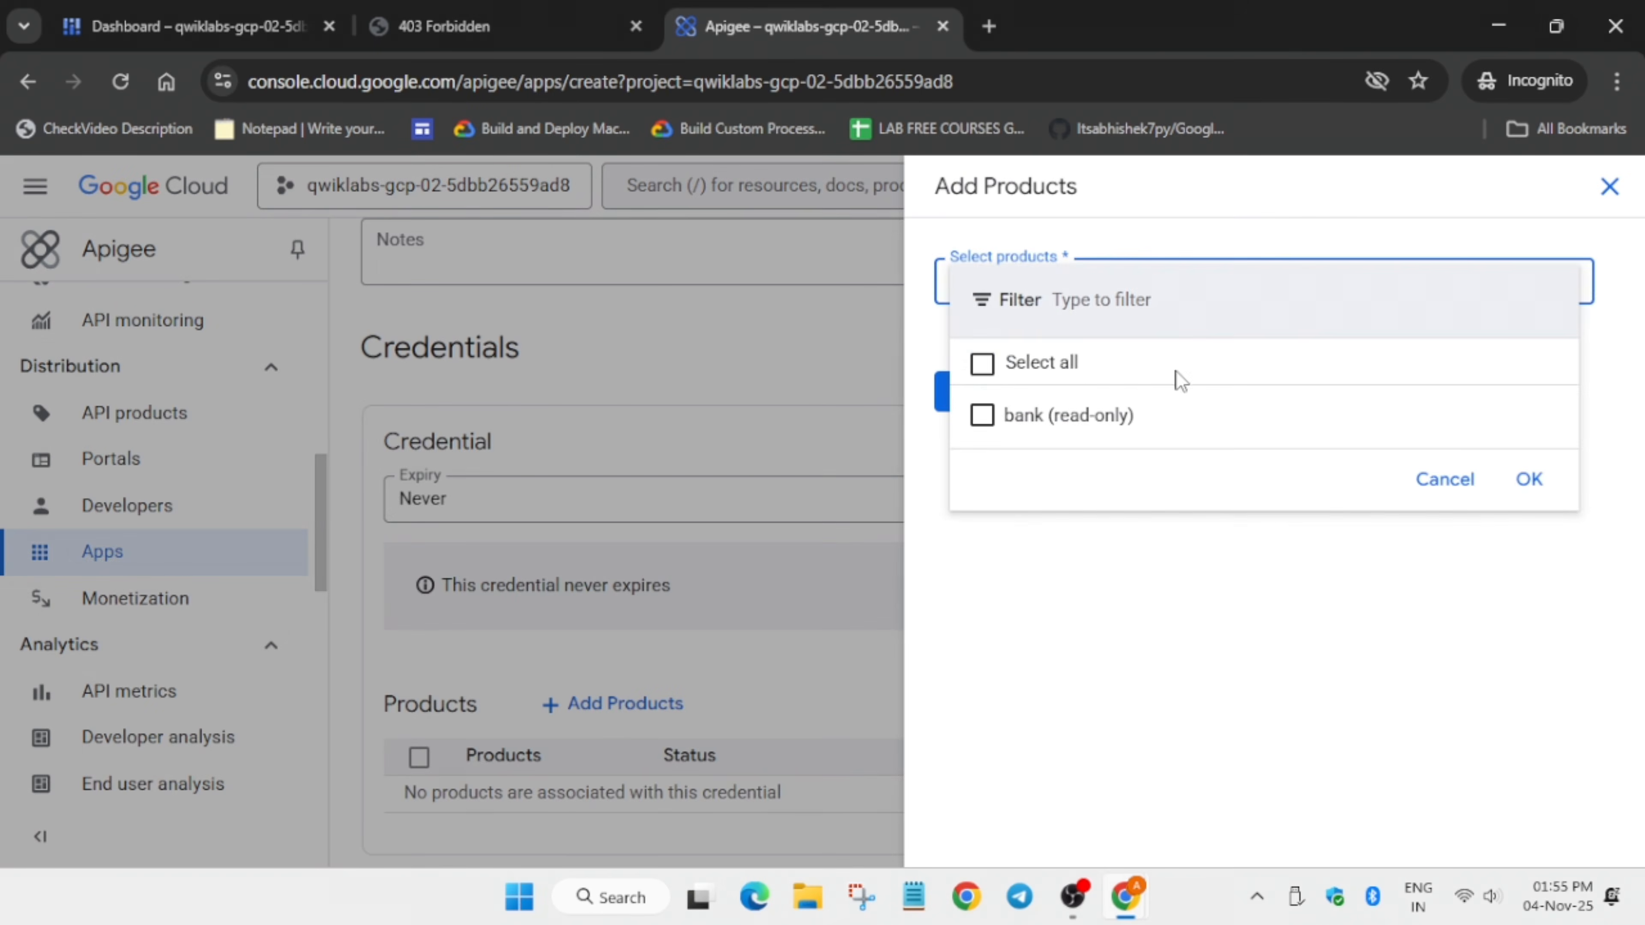
left_click(981, 363)
left_click(1527, 481)
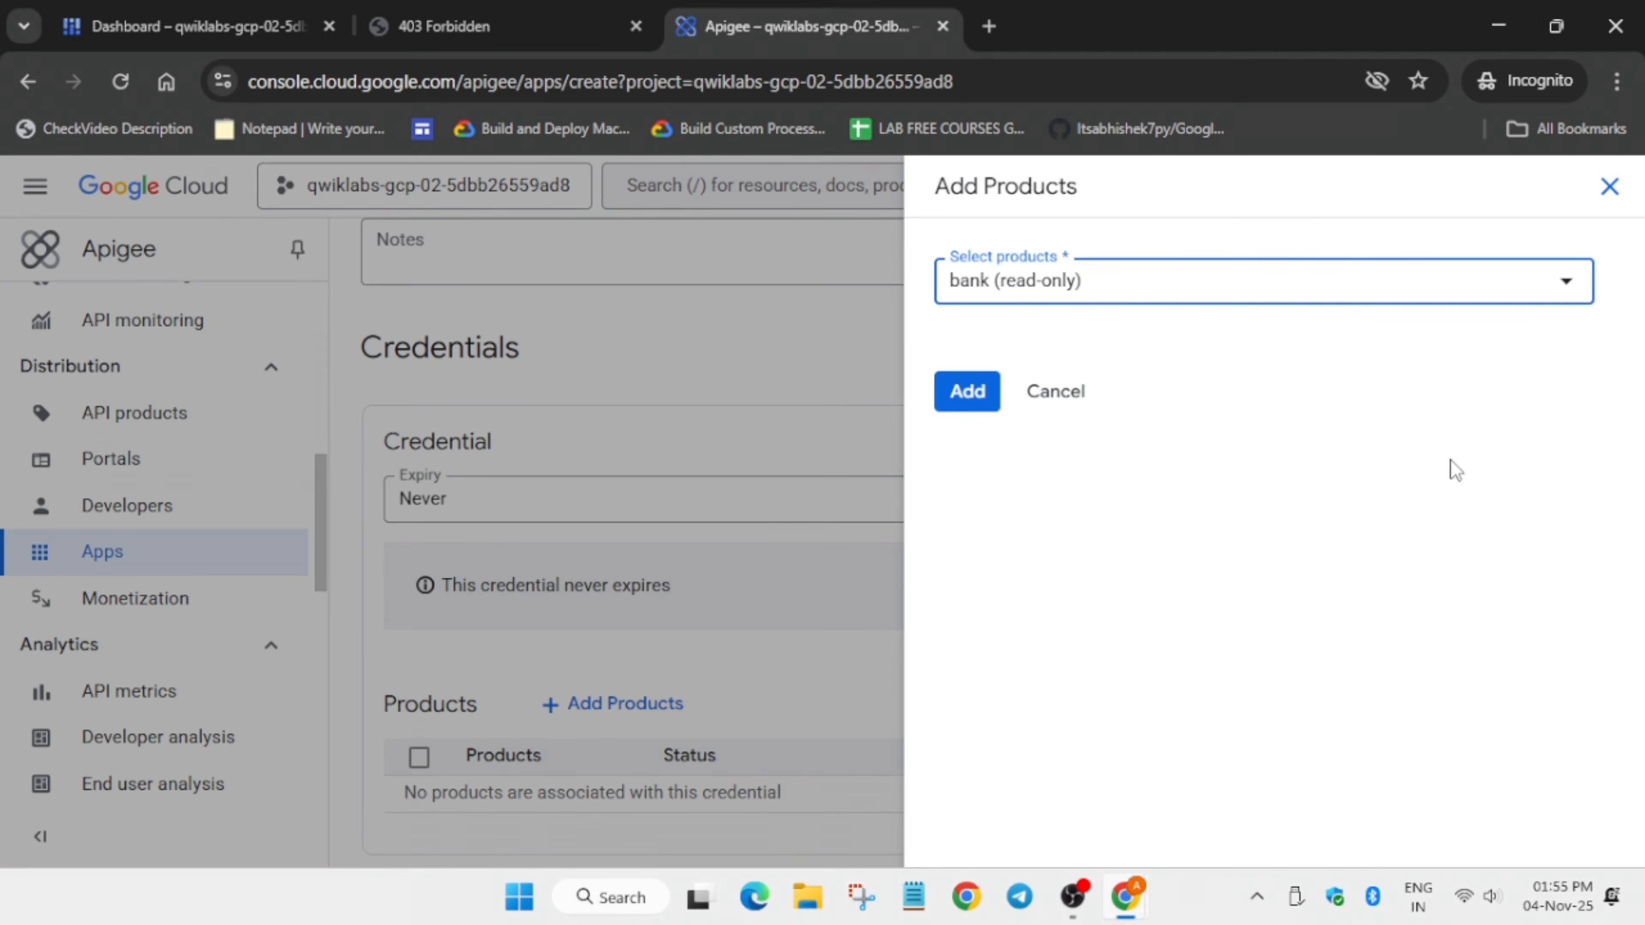
left_click(966, 392)
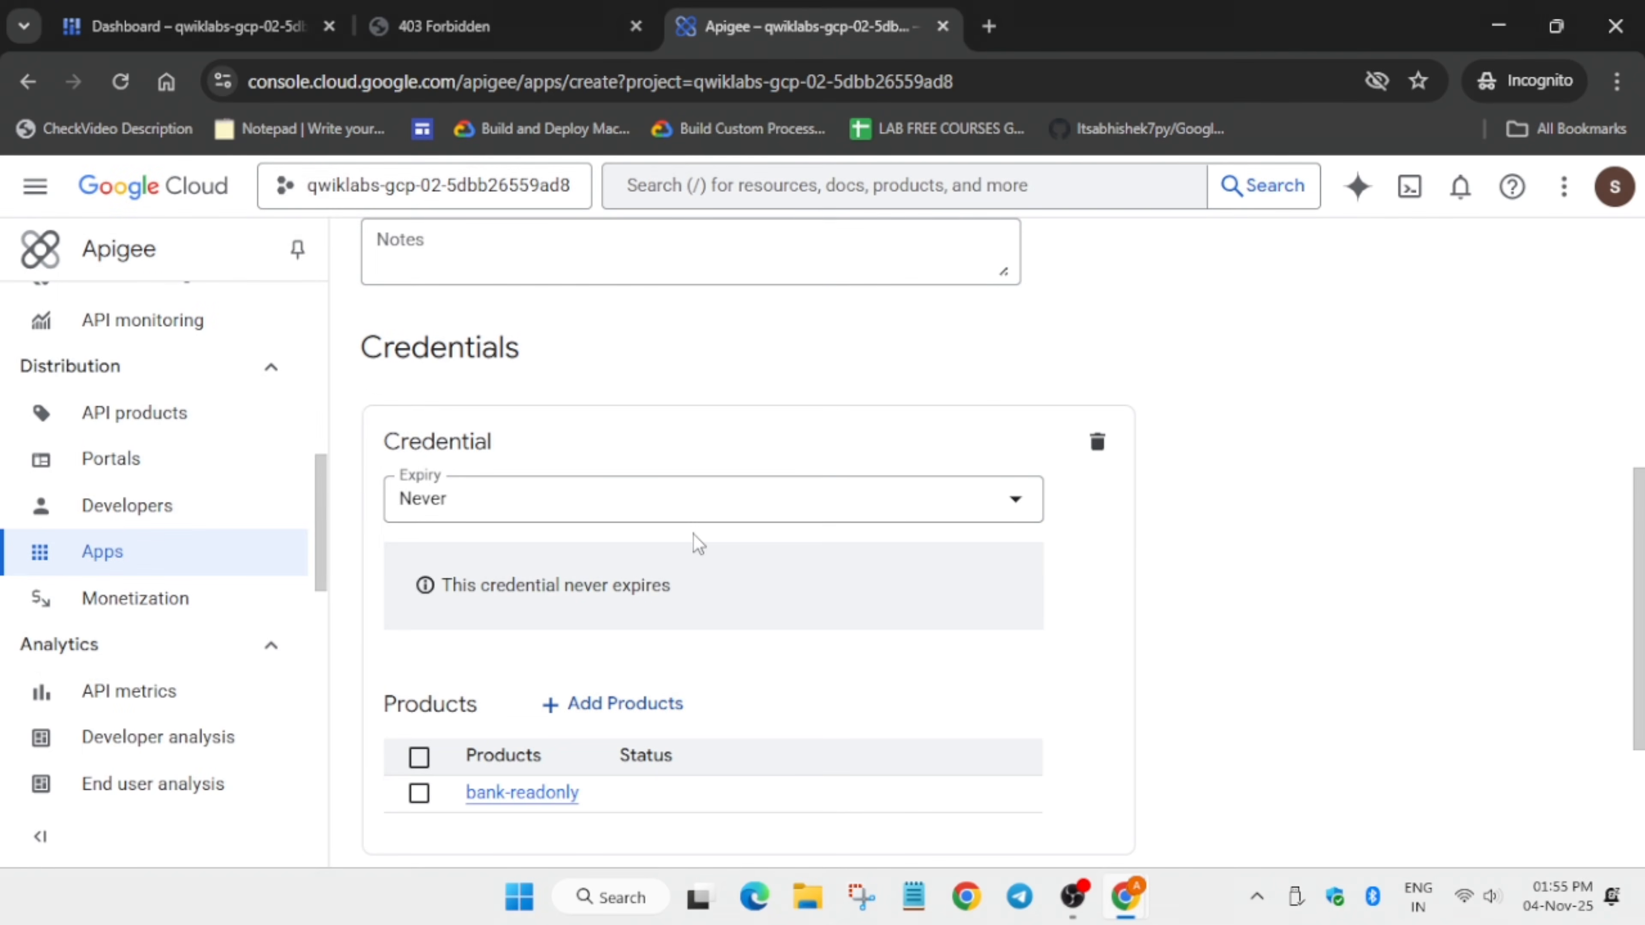
Step: Approve the bank-readonly product in the credential and create the app
scroll(467, 632, "down", 3)
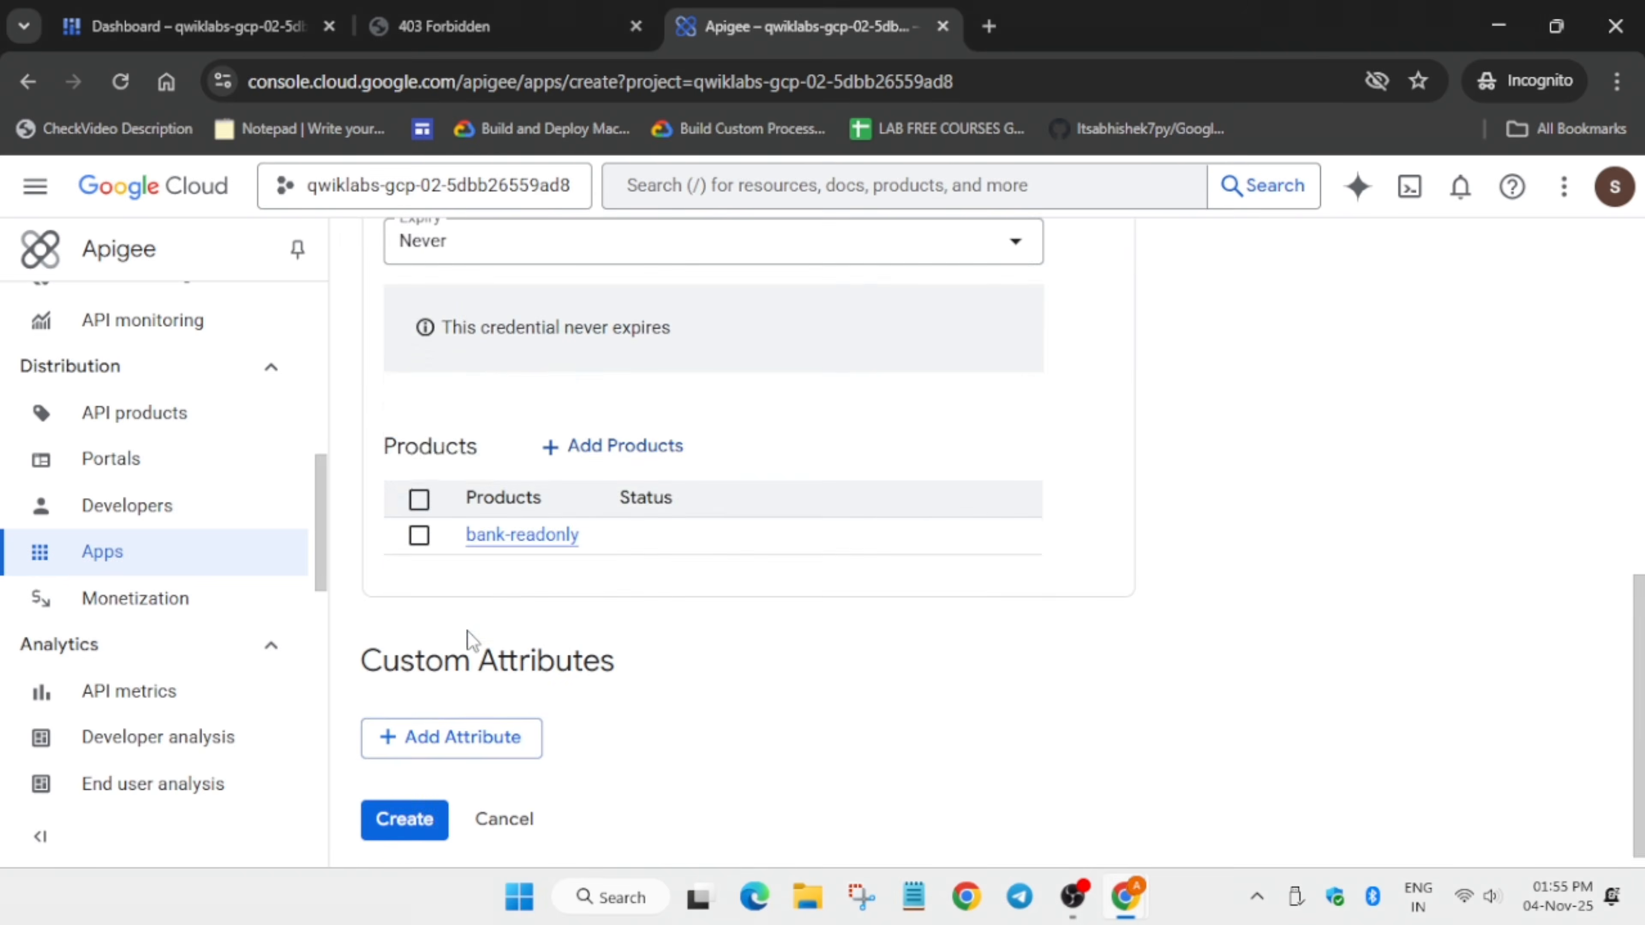
left_click(419, 500)
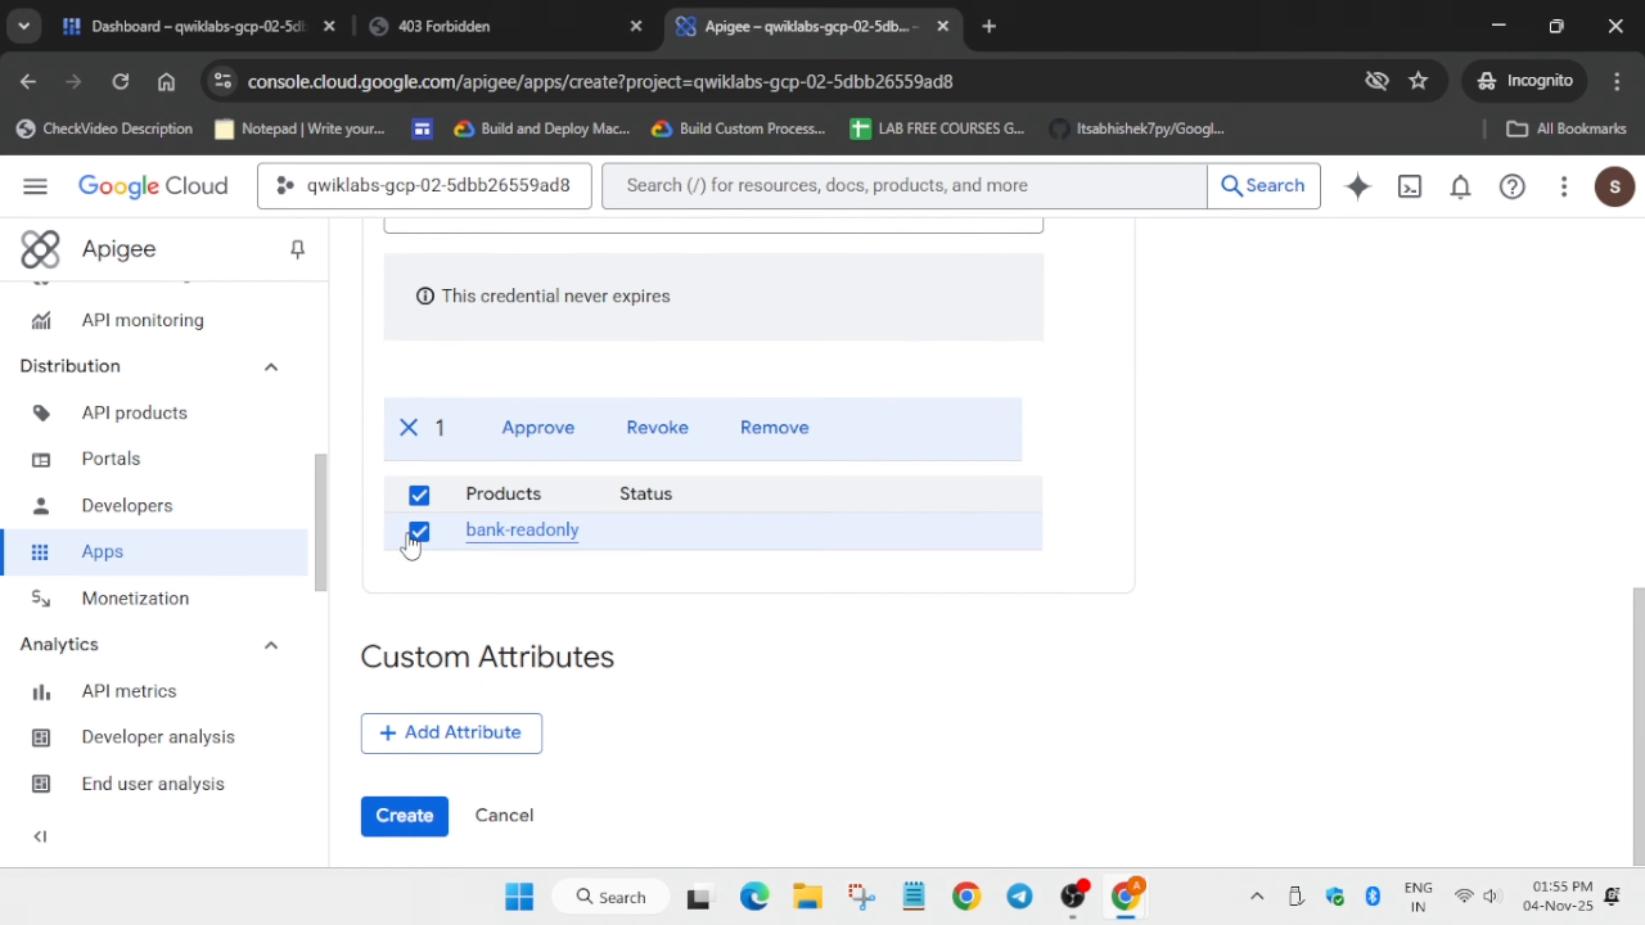
left_click(538, 430)
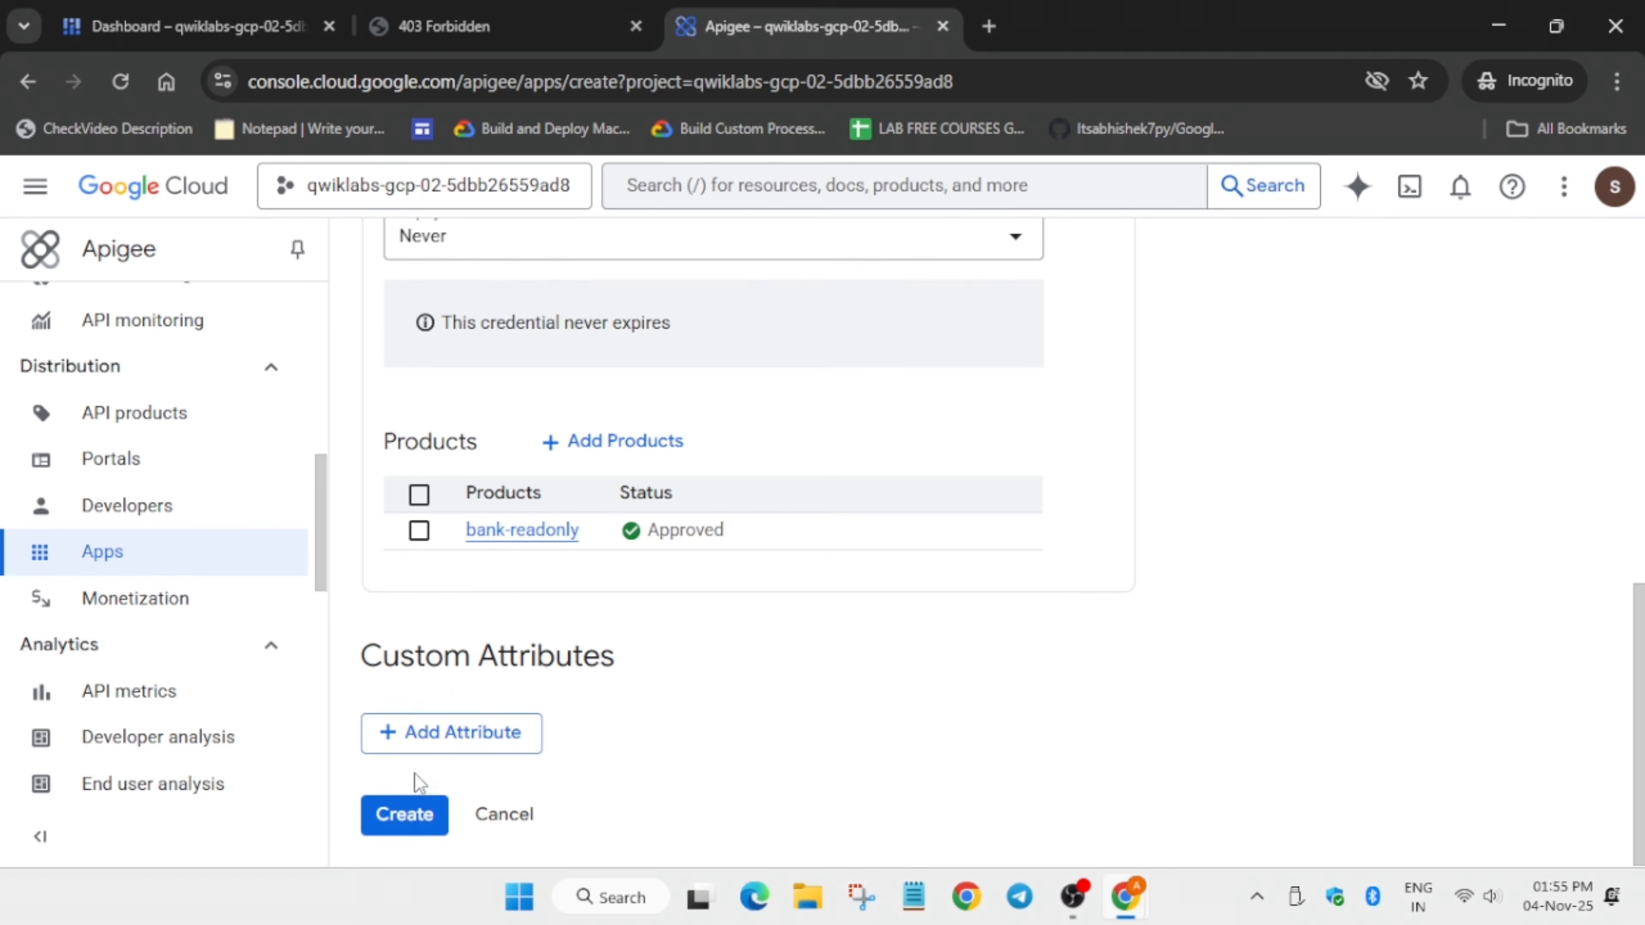
left_click(403, 817)
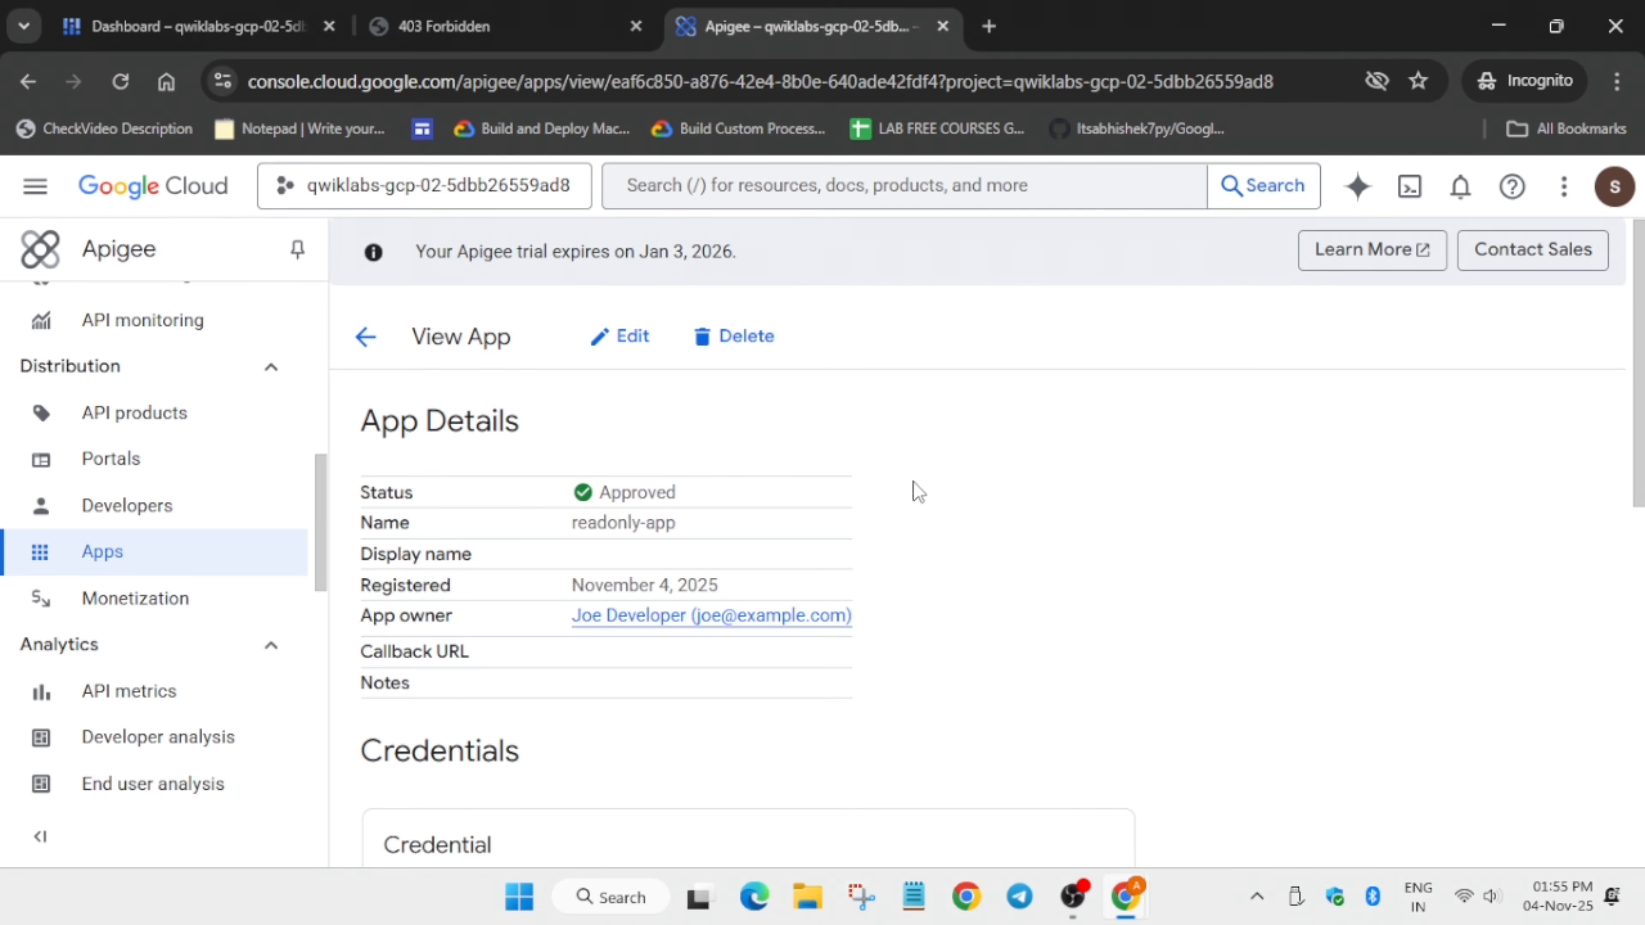
Step: Switch to the Securing APIs with Apigee X lab page and run the progress checks for the unscored checkpoints
key("alt+Tab")
left_click(519, 16)
left_click(1457, 523)
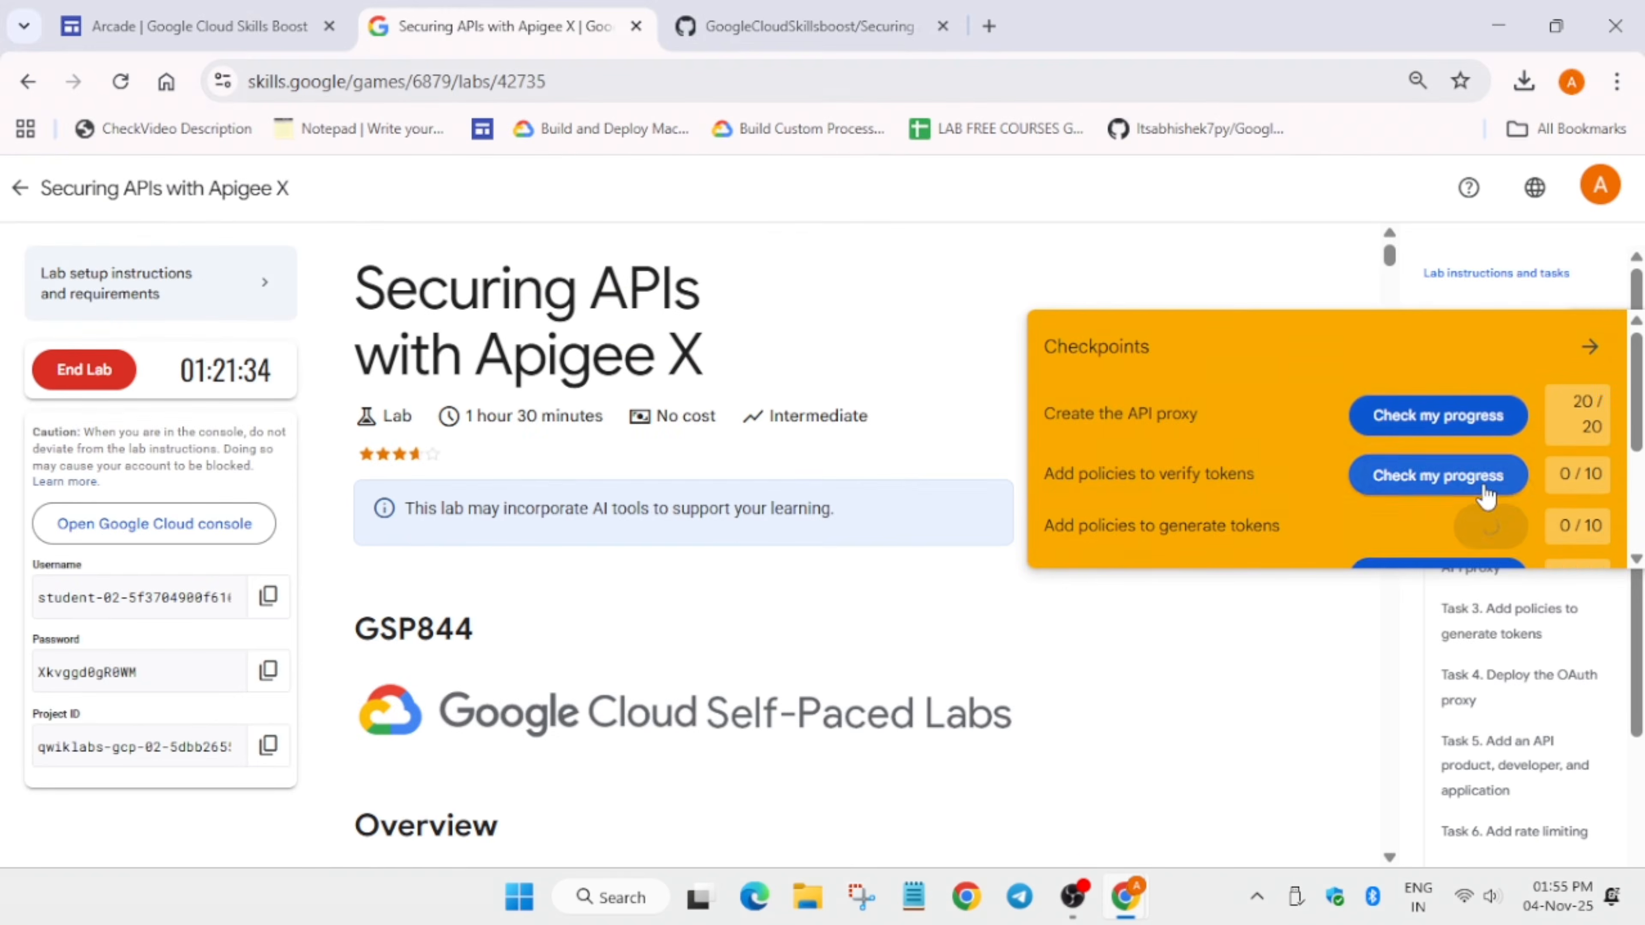
scroll(1480, 511, "down", 3)
left_click(1478, 485)
left_click(1463, 388)
left_click(1454, 429)
left_click(1450, 535)
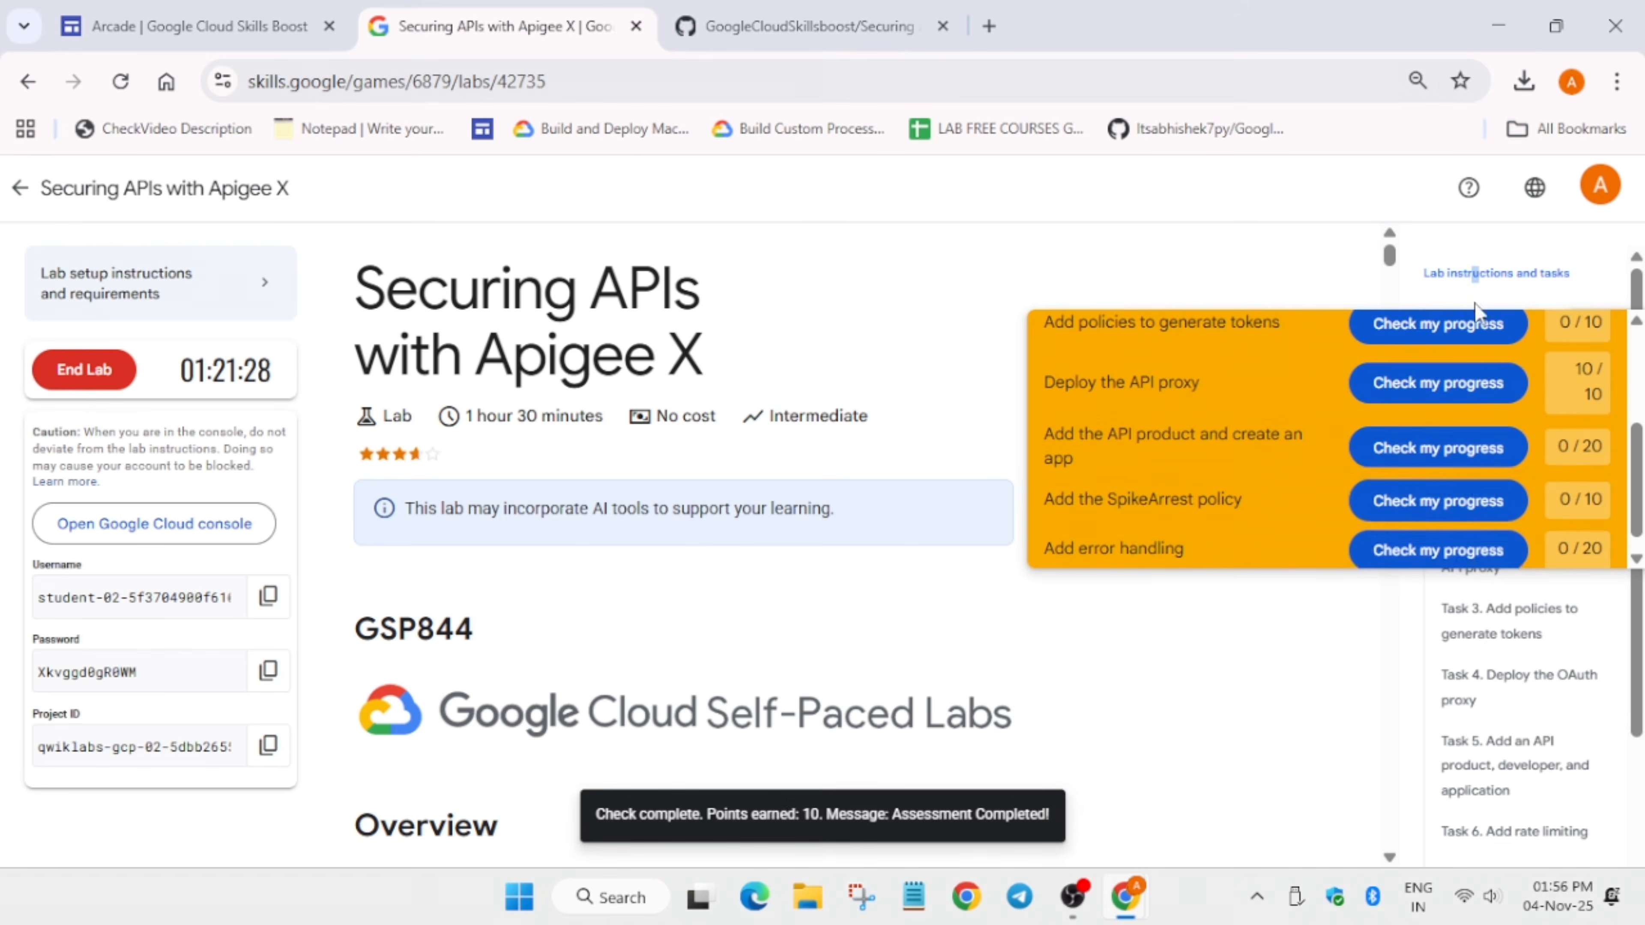
Step: Check progress again for generating tokens, the API product and app, error handling, and the SpikeArrest policy
left_click(1470, 324)
left_click(1457, 447)
left_click(1478, 551)
left_click(1472, 499)
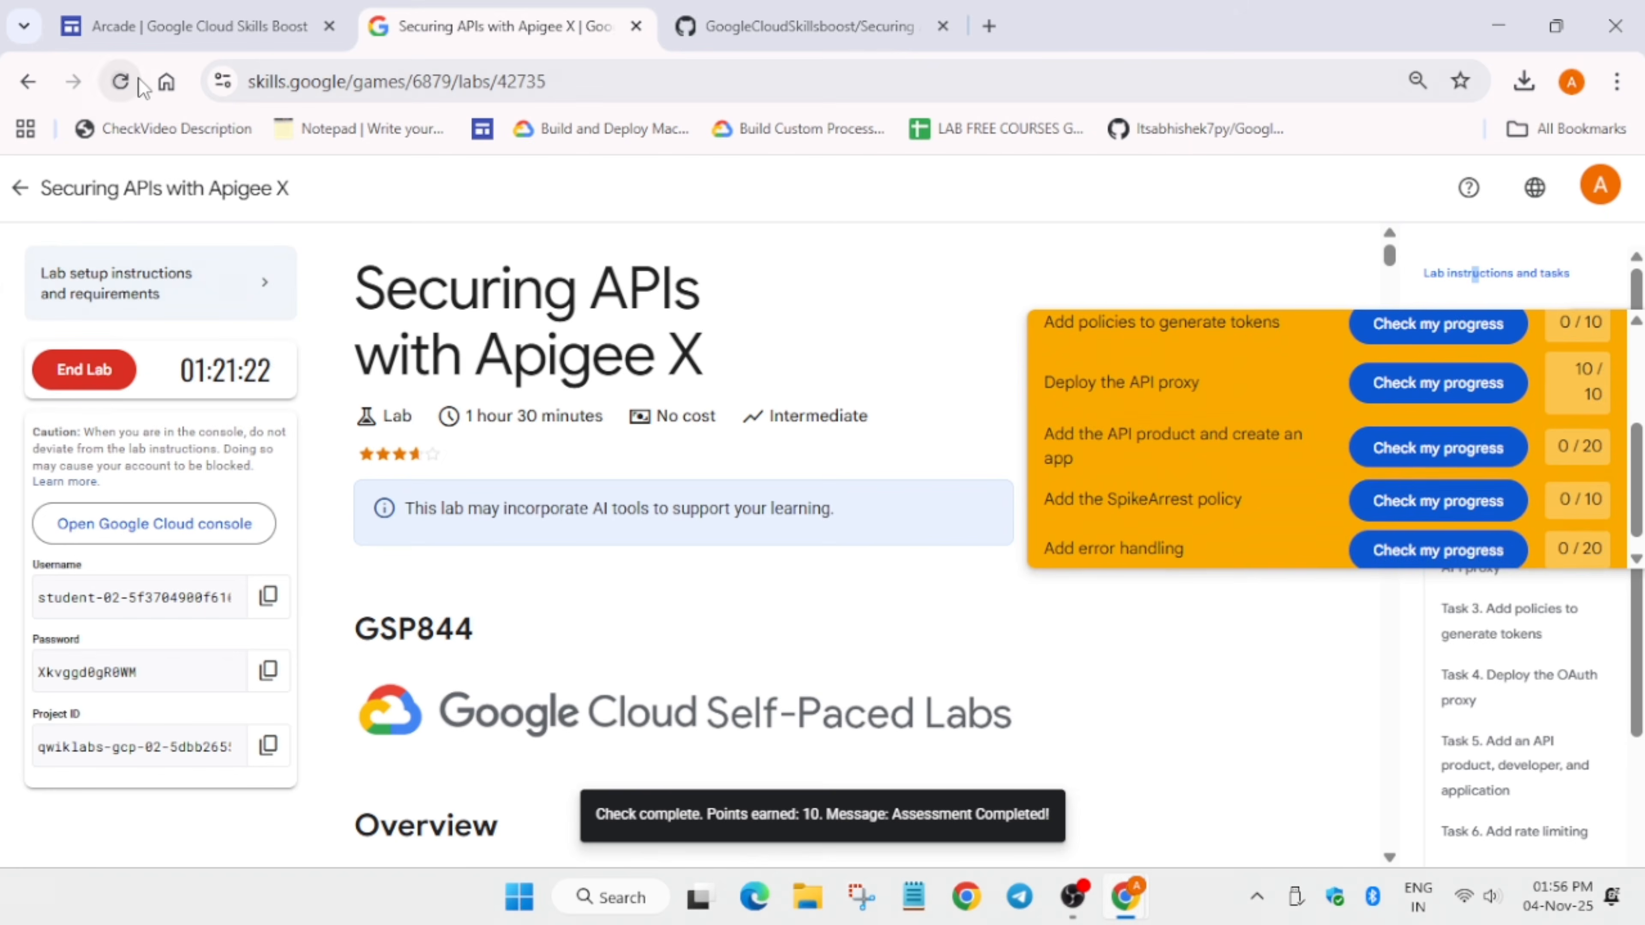
Step: Reload the lab page, reopen its checkpoints, and rerun the progress check for adding policies to verify tokens
left_click(121, 80)
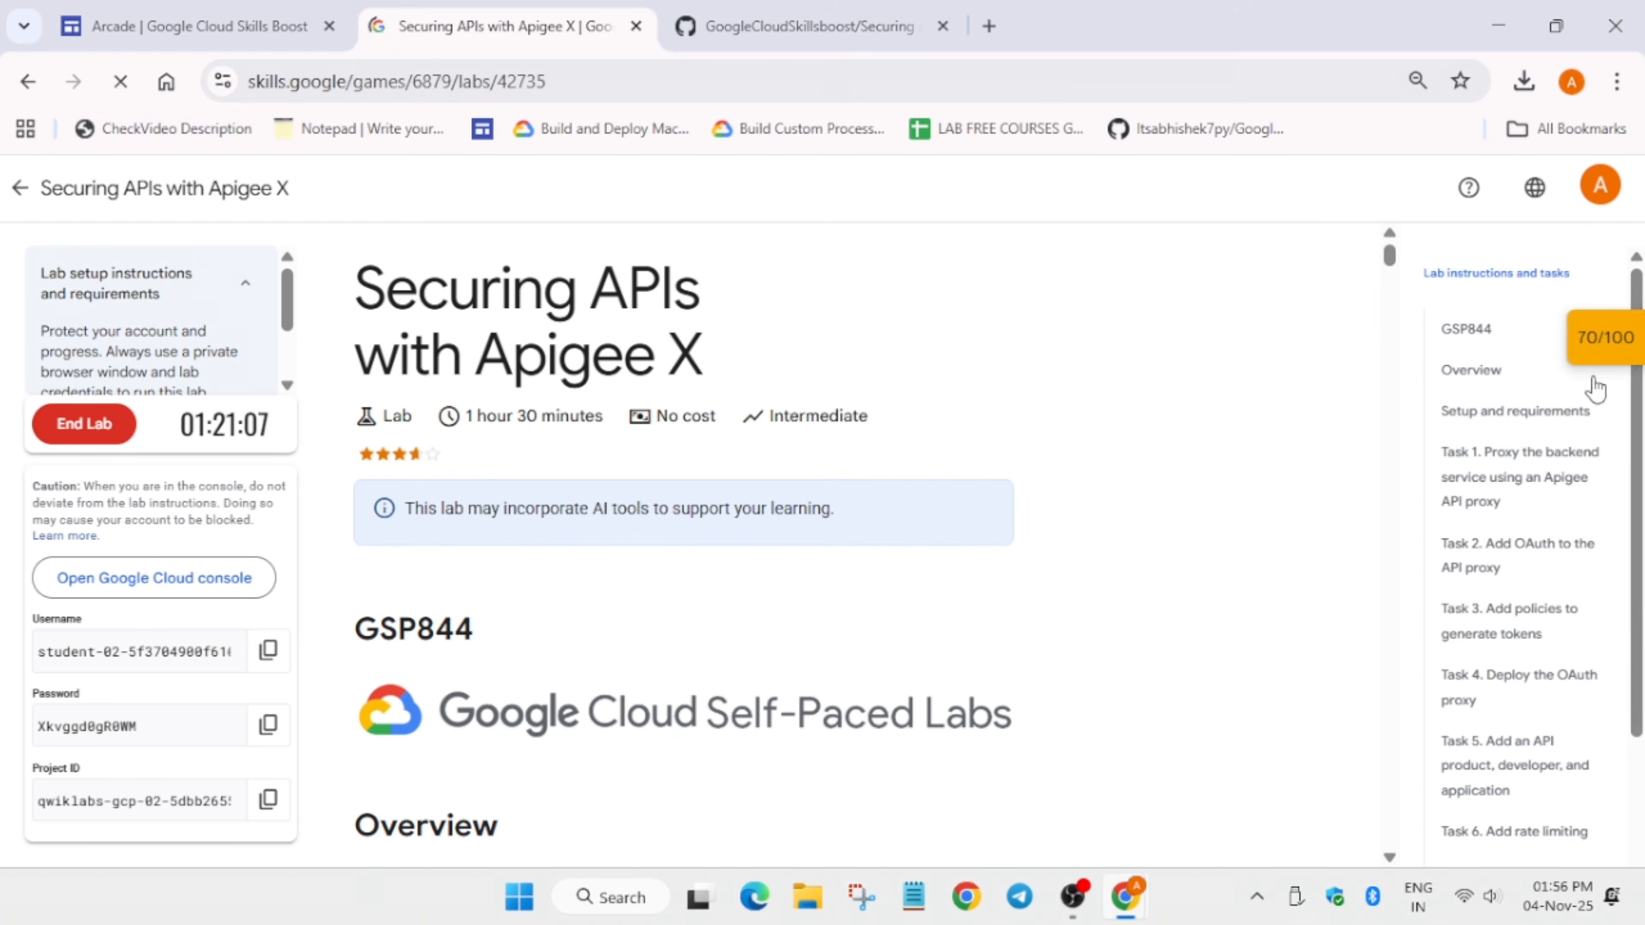
left_click(1596, 344)
scroll(1450, 479, "down", 5)
scroll(1454, 473, "up", 5)
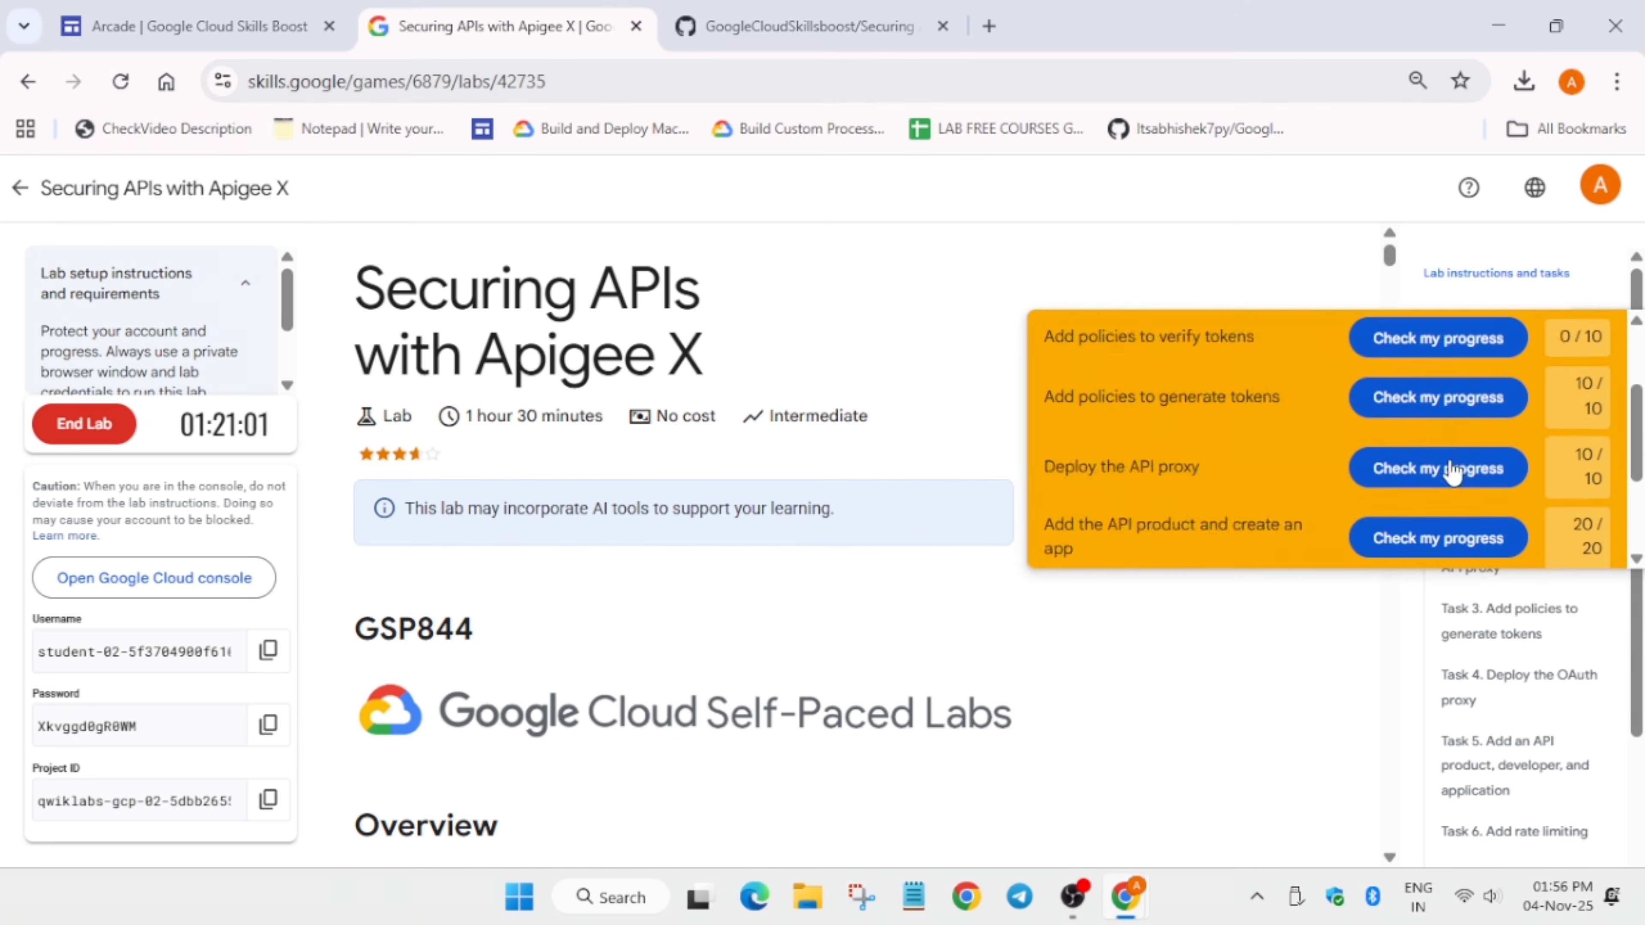
left_click(1457, 470)
scroll(1515, 454, "down", 5)
scroll(1515, 447, "up", 5)
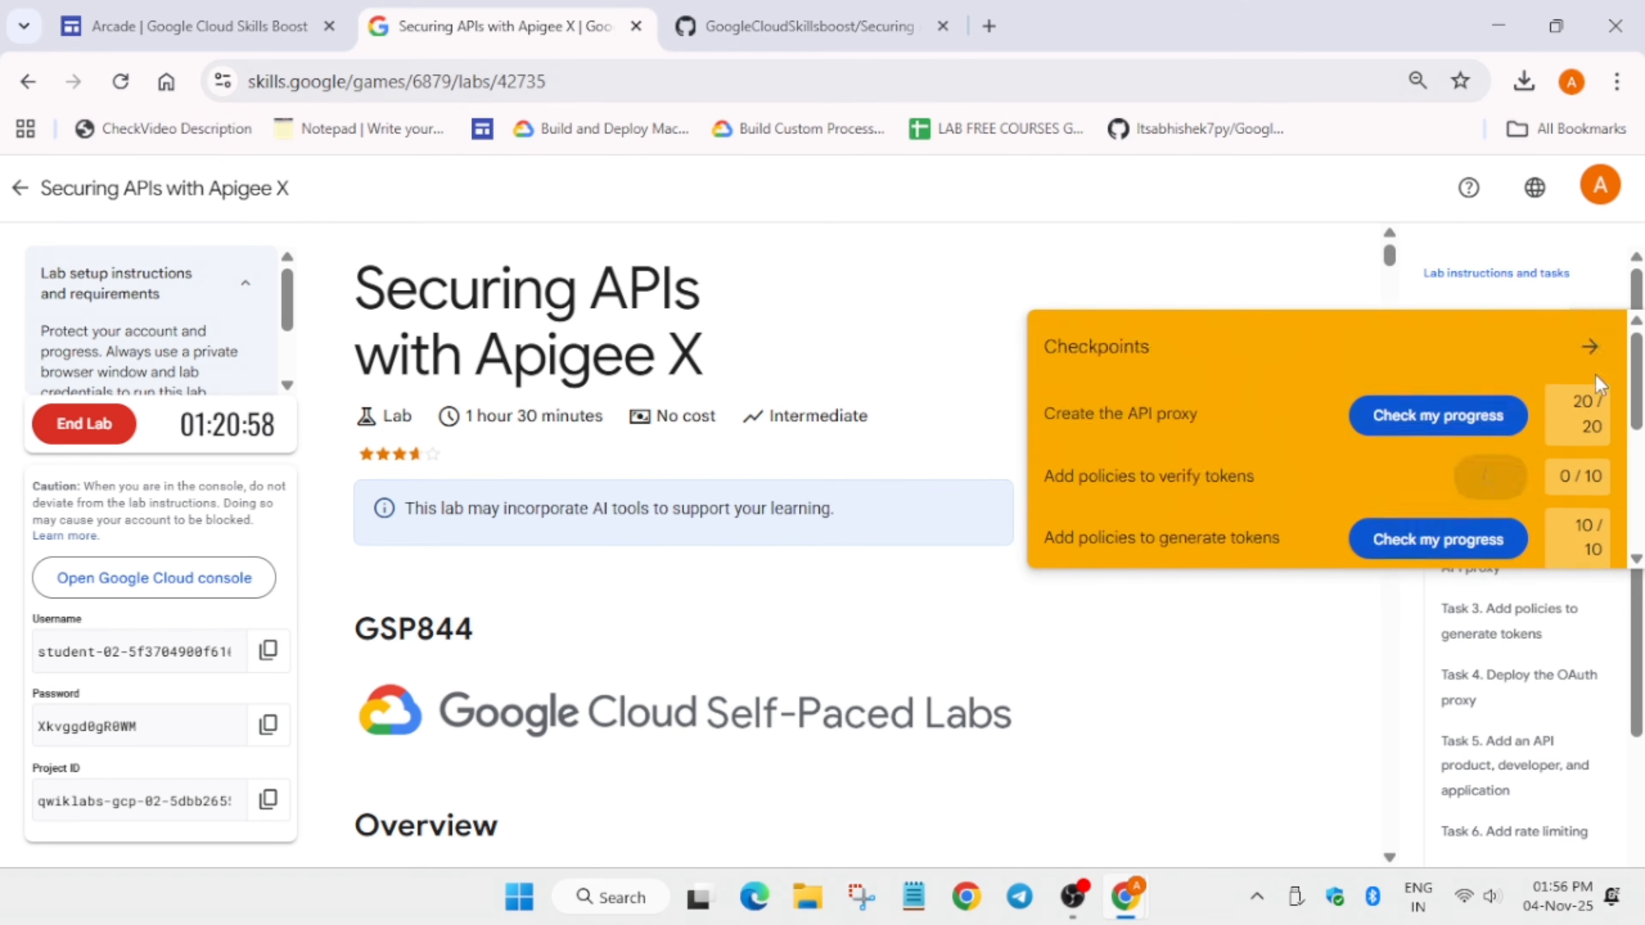
Step: Collapse the checkpoints list and review the lab's total score
left_click(1590, 354)
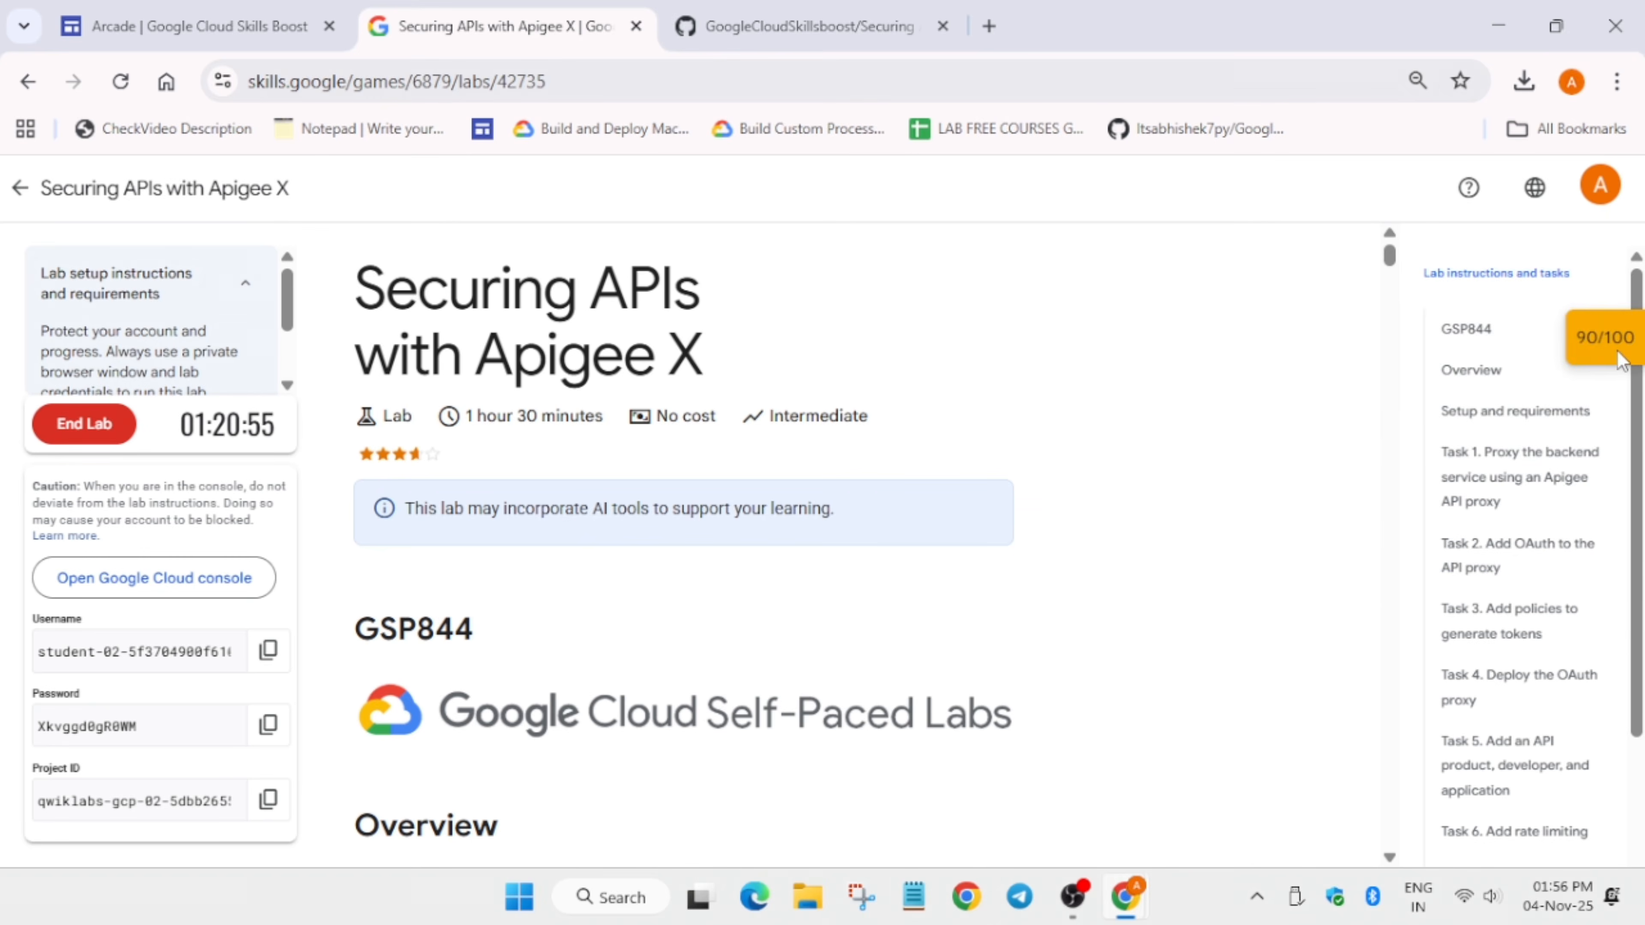
left_click(1619, 359)
left_click(1599, 353)
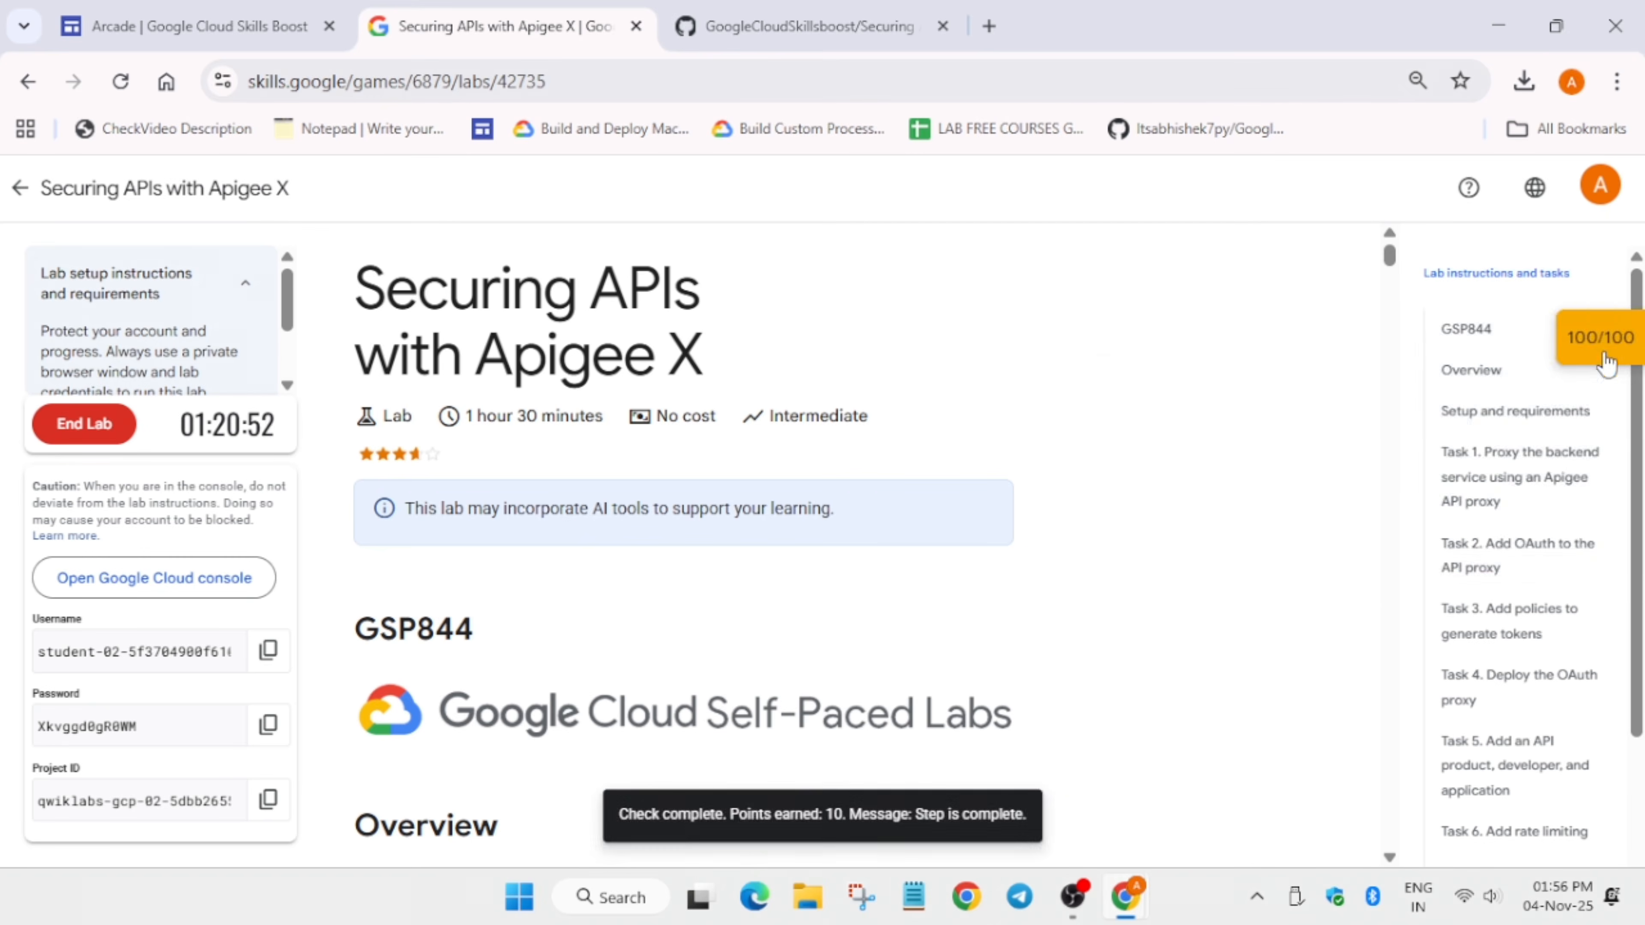